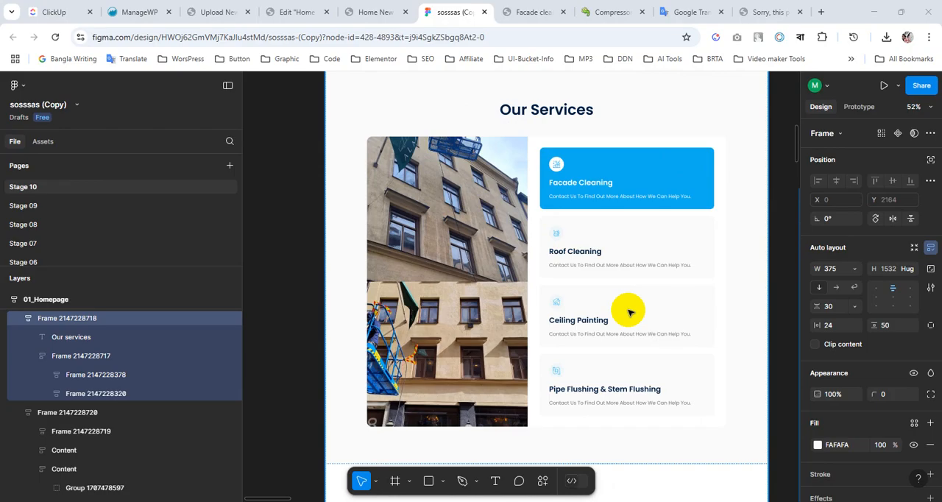
Examine the homepage design from the Our Services section through the pricing cards to the fixed-price facade cleaning section.
scroll(547, 312, "down", 5)
scroll(547, 312, "down", 5)
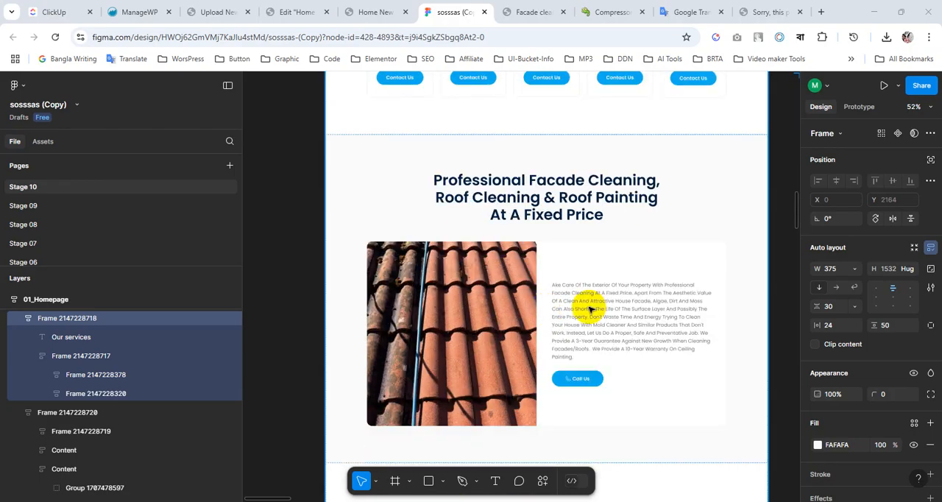
scroll(581, 305, "up", 4)
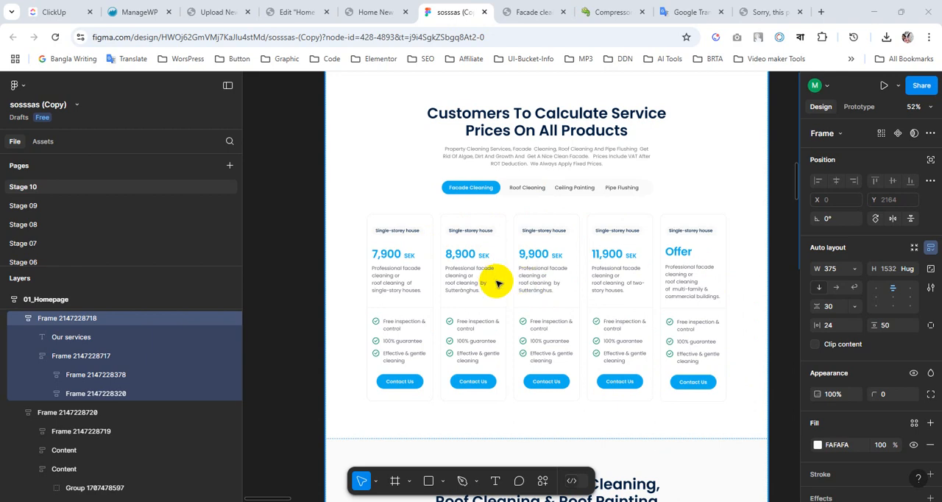
scroll(497, 283, "down", 5)
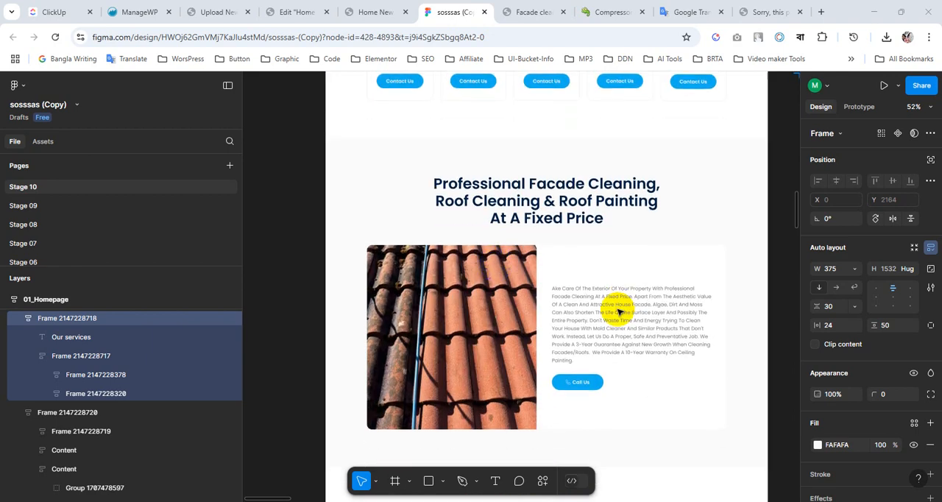
scroll(585, 291, "down", 2)
scroll(585, 293, "up", 2)
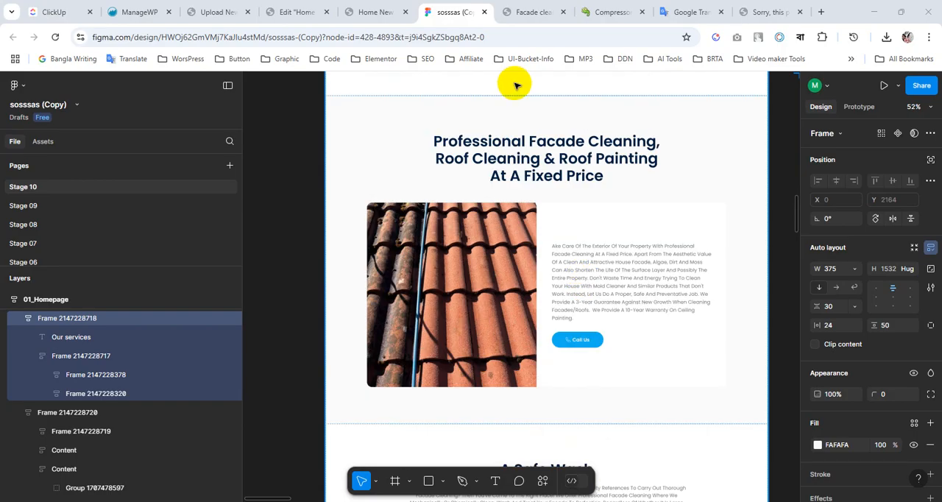
scroll(557, 238, "up", 1)
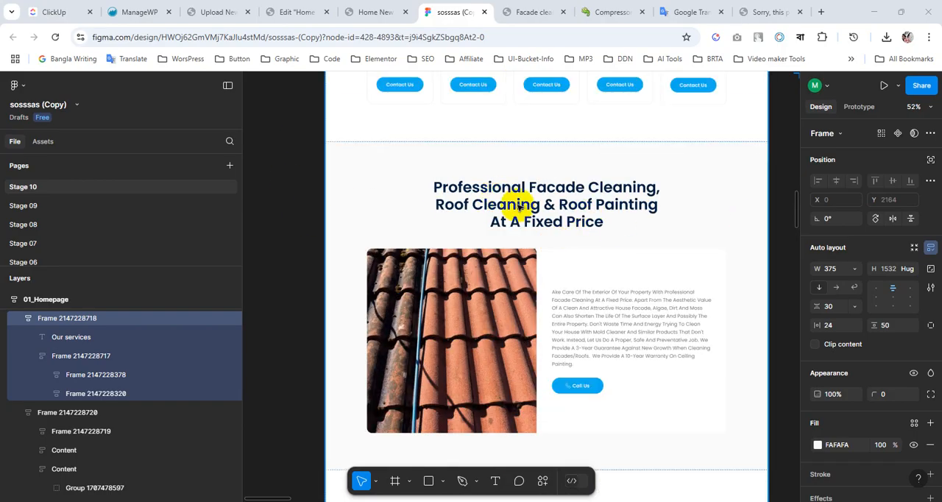
Select the section frame behind the "Professional Facade Cleaning" heading and copy its fill colour code FAFAFA.
left_click(554, 166)
scroll(839, 449, "down", 2)
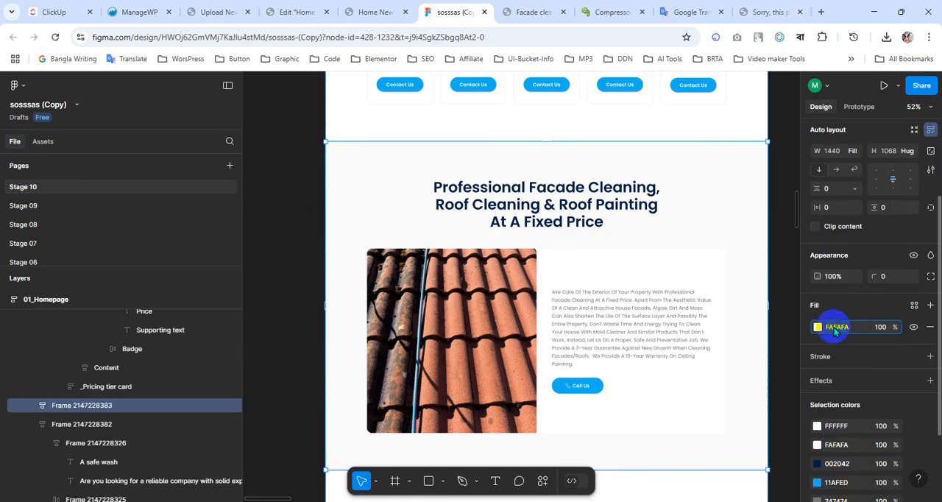
left_click(836, 331)
Switch to the Elementor page editor and add a single-column flexbox container below the Our Services section.
left_click(294, 12)
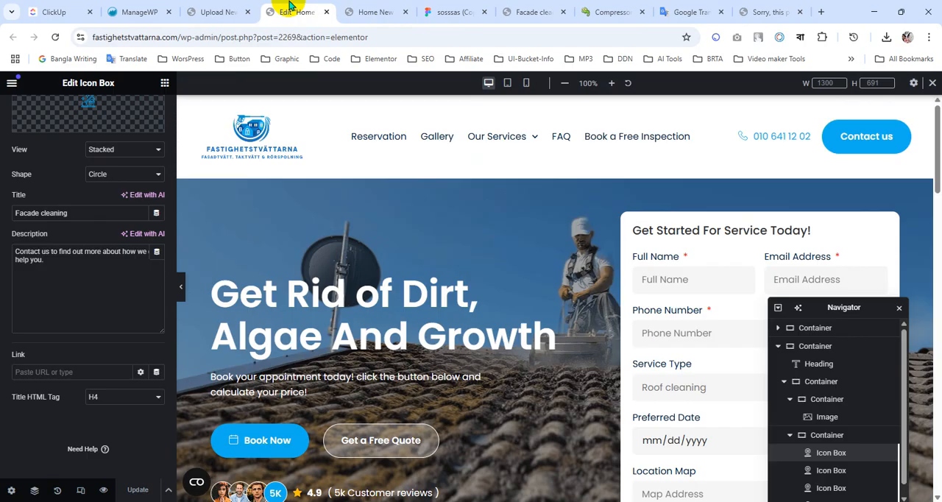
scroll(586, 287, "down", 15)
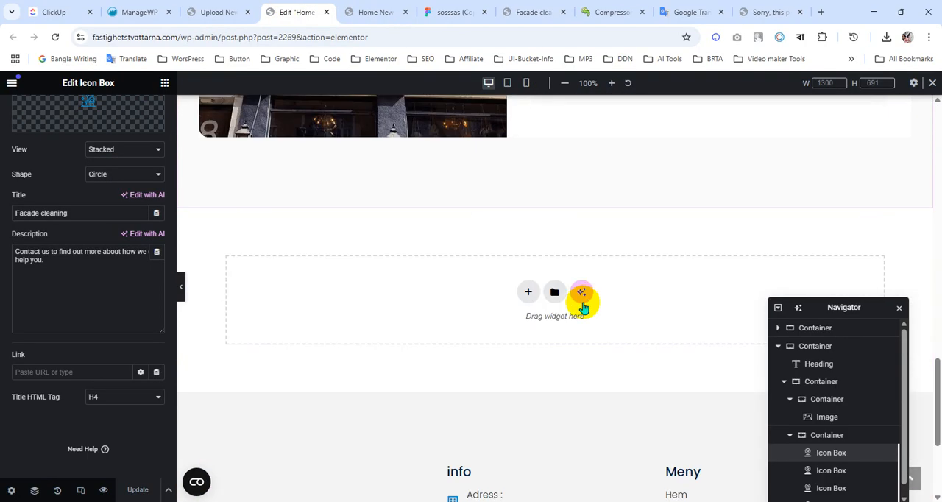
left_click(528, 292)
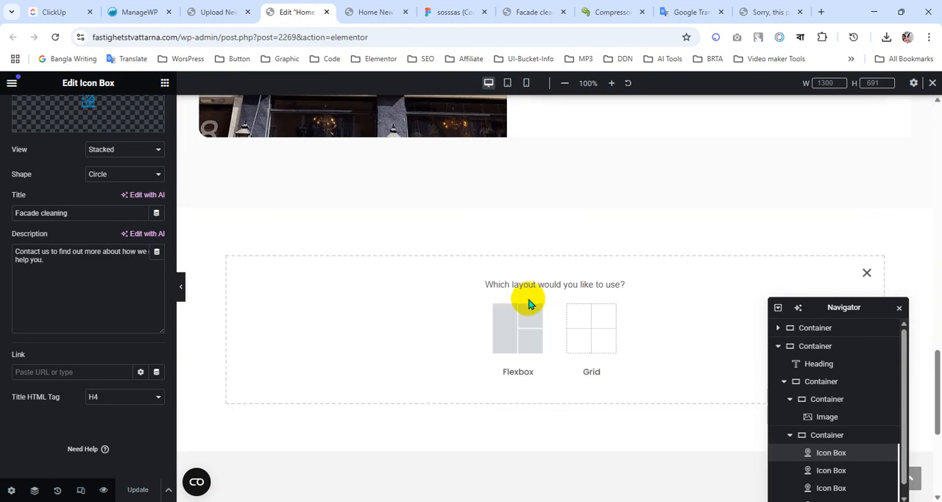
left_click(519, 316)
left_click(395, 324)
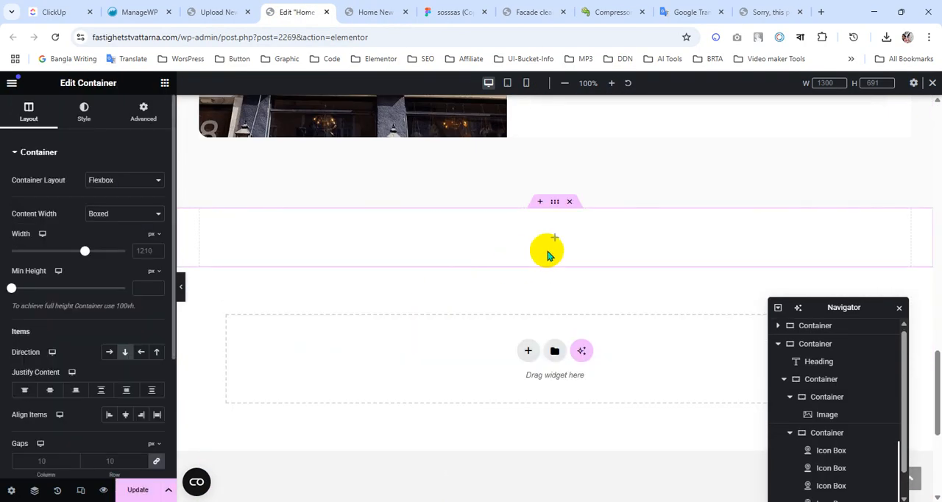
Give the new container a classic background with colour #FAFAFA and update the page.
left_click(59, 124)
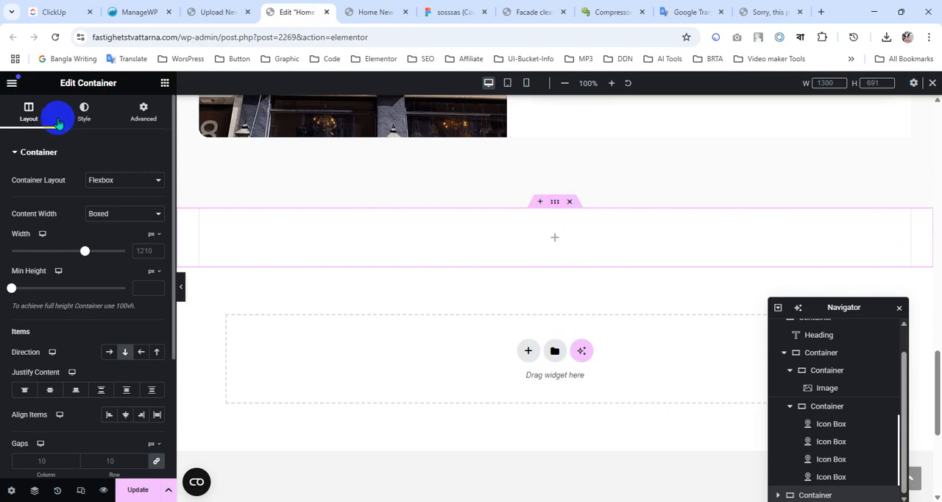
left_click(80, 116)
left_click(109, 205)
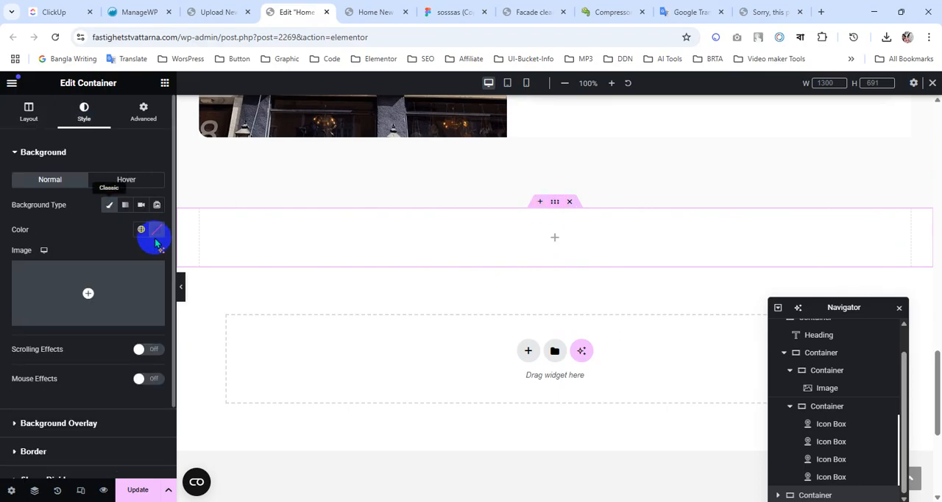
left_click(141, 232)
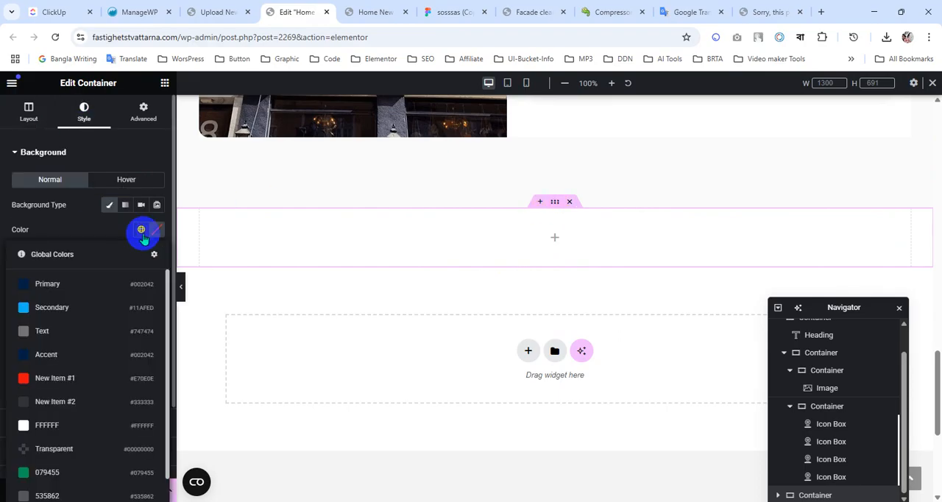
scroll(110, 397, "down", 2)
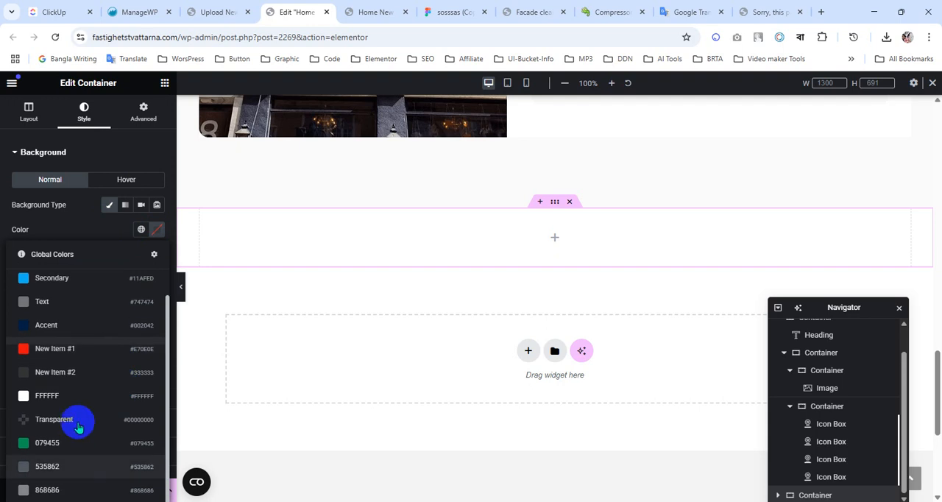
left_click(81, 234)
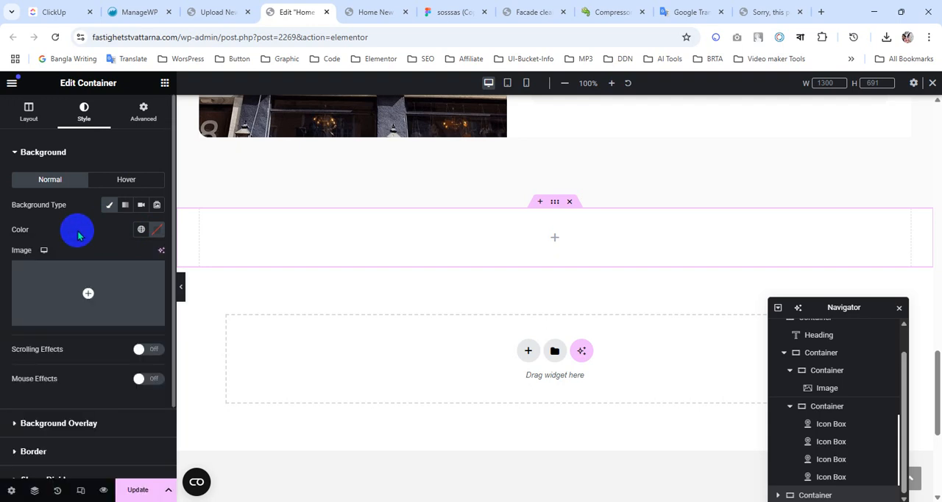
left_click(156, 232)
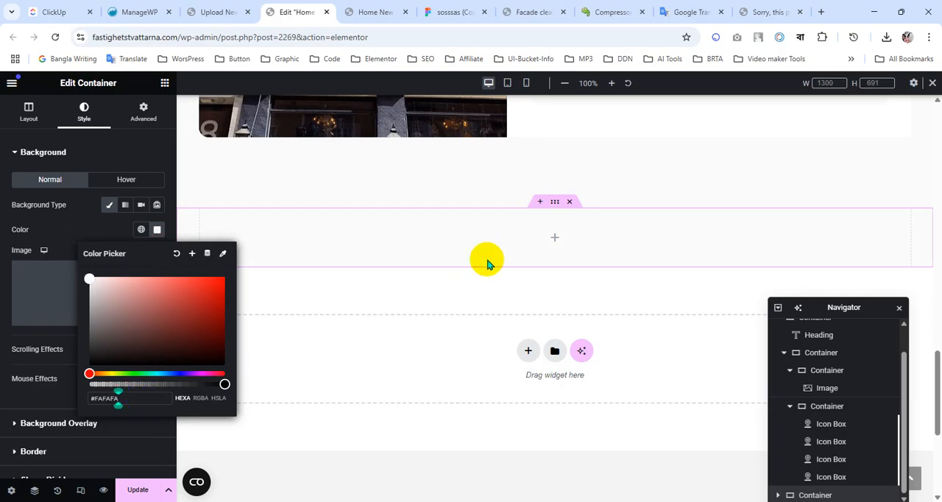
left_click(138, 491)
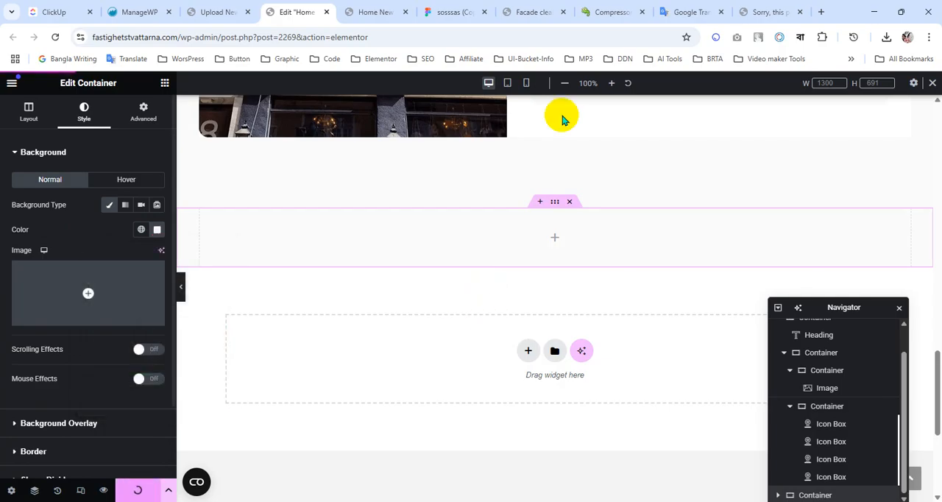
Switch to the Figma design and copy the full "Professional Facade Cleaning, Roof Cleaning & Roof Painting At A Fixed Price" heading text.
left_click(450, 8)
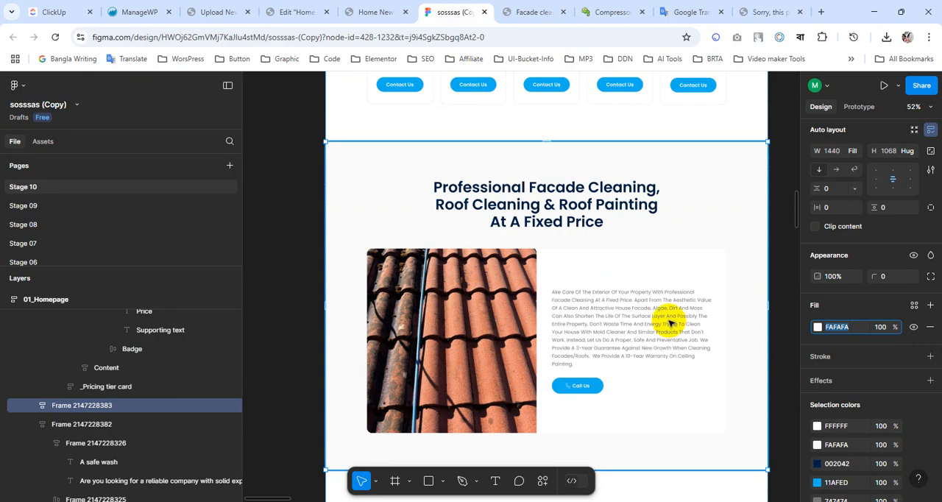
double_click(548, 212)
double_click(542, 208)
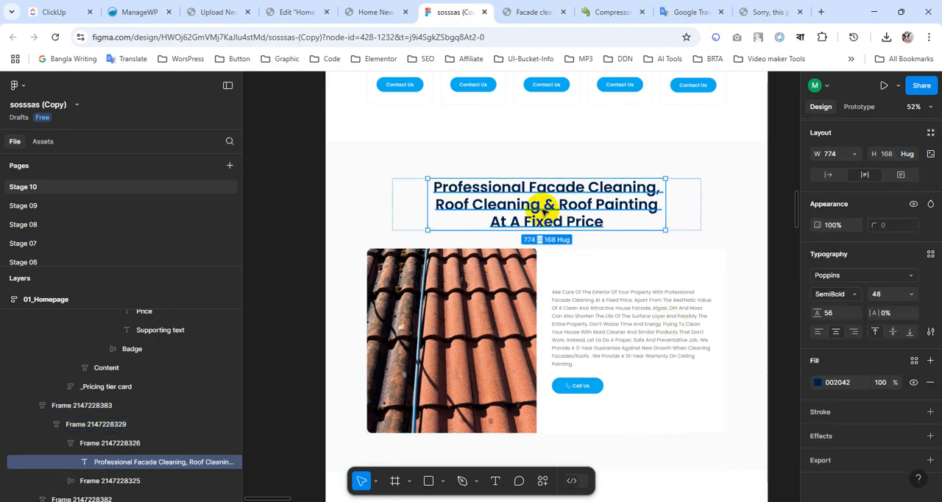
double_click(542, 208)
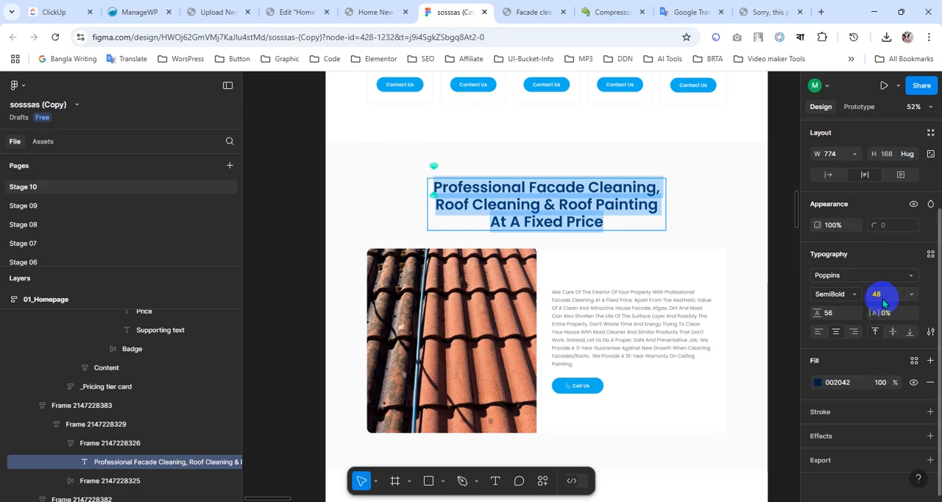
Back in Elementor, add a Heading widget to the new container with the title "Professional Facade Cleaning, Roof Cleaning & Roof Painting at a fixed price".
left_click(375, 11)
left_click(301, 6)
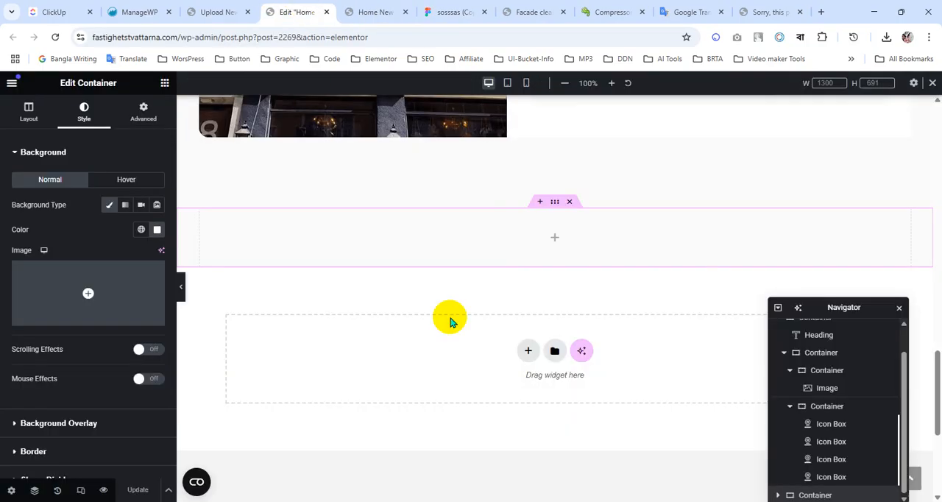
left_click(164, 85)
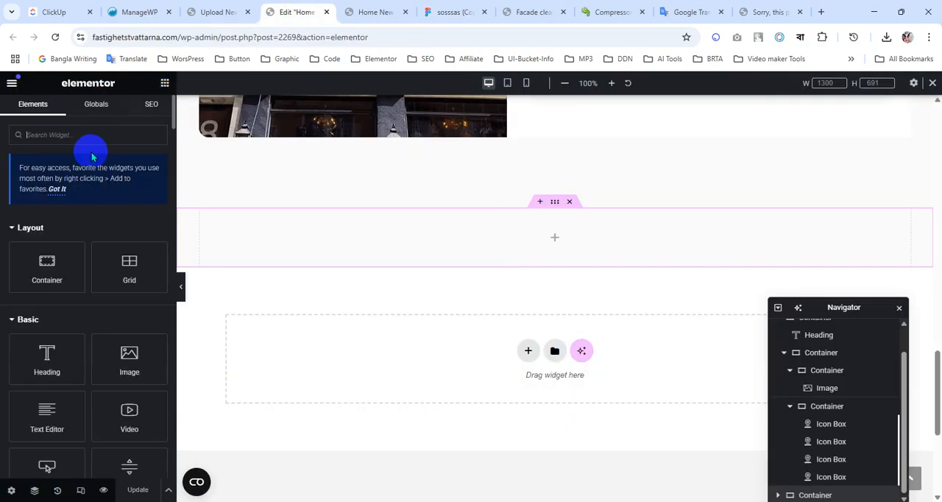
left_click_drag(81, 359, 493, 253)
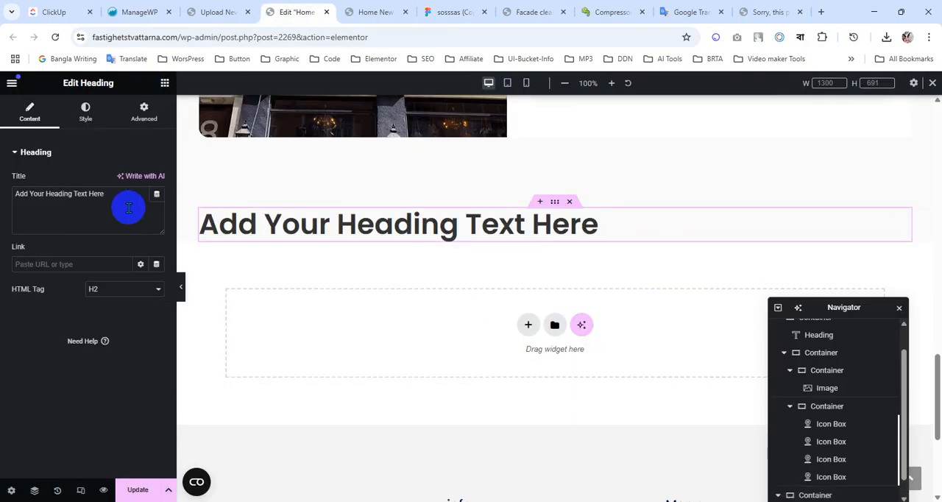
type("Professional Facade Cleaning, Roof Cleaning & Roof Painting at a fixed price")
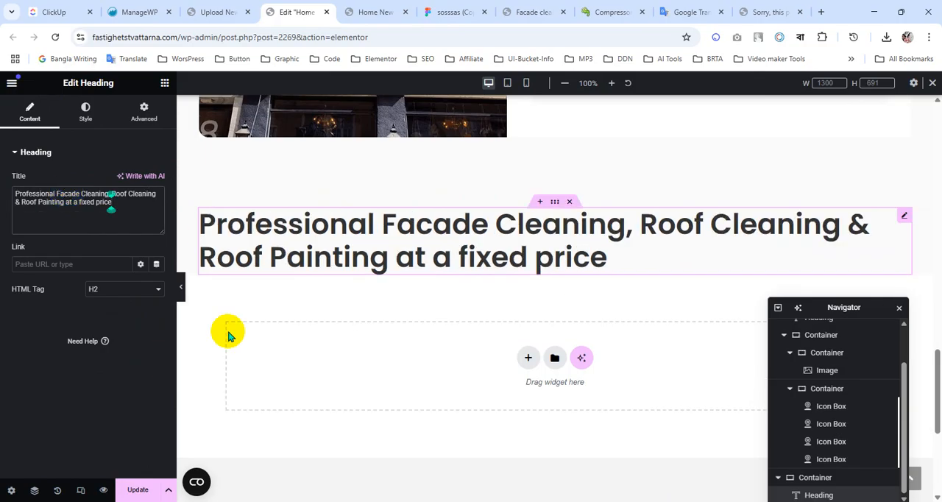
Check the heading's layout and typography in the Figma design, then centre-align the heading text in Elementor.
left_click(440, 13)
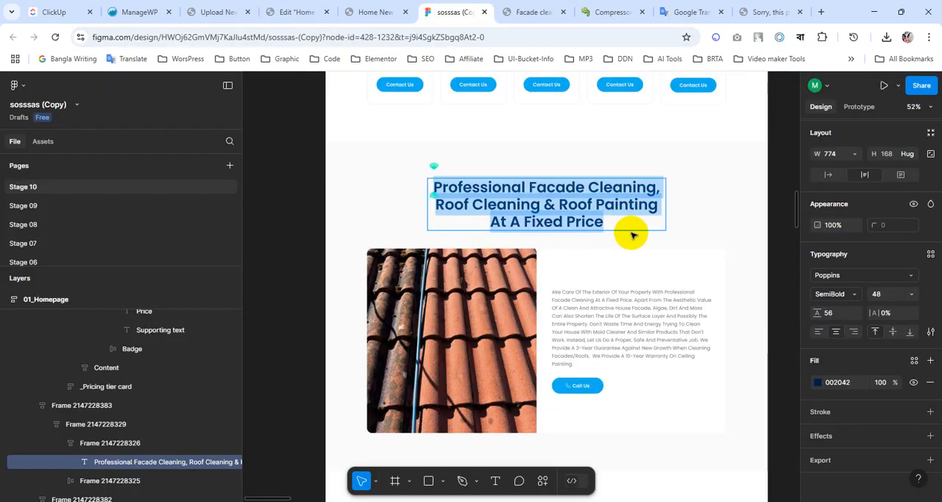
scroll(879, 253, "up", 3)
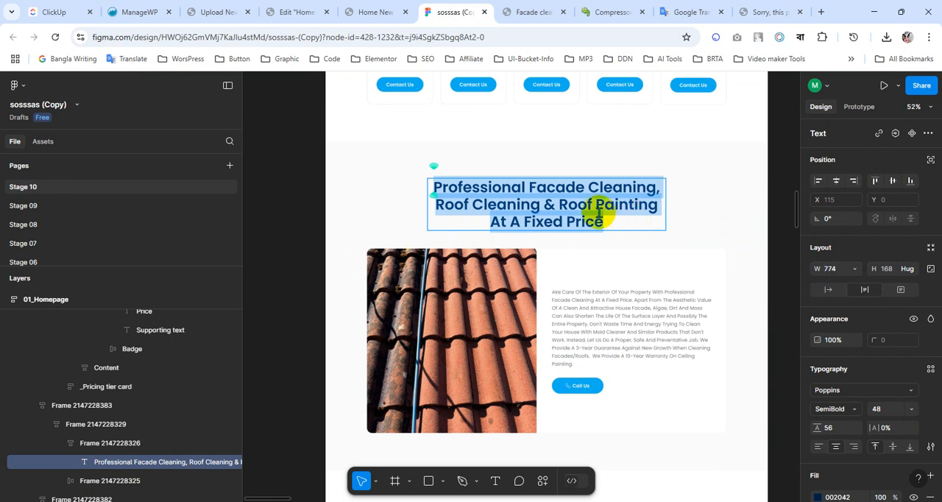
left_click(276, 9)
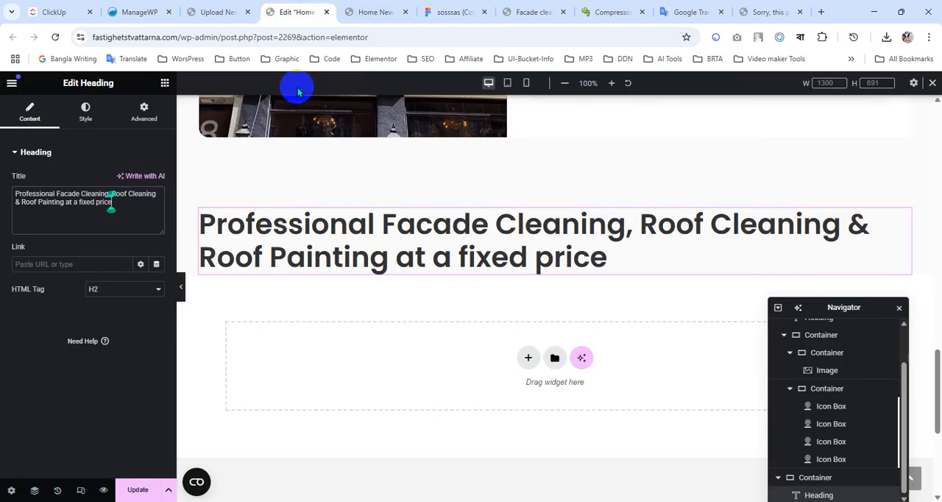
left_click(85, 114)
left_click(126, 181)
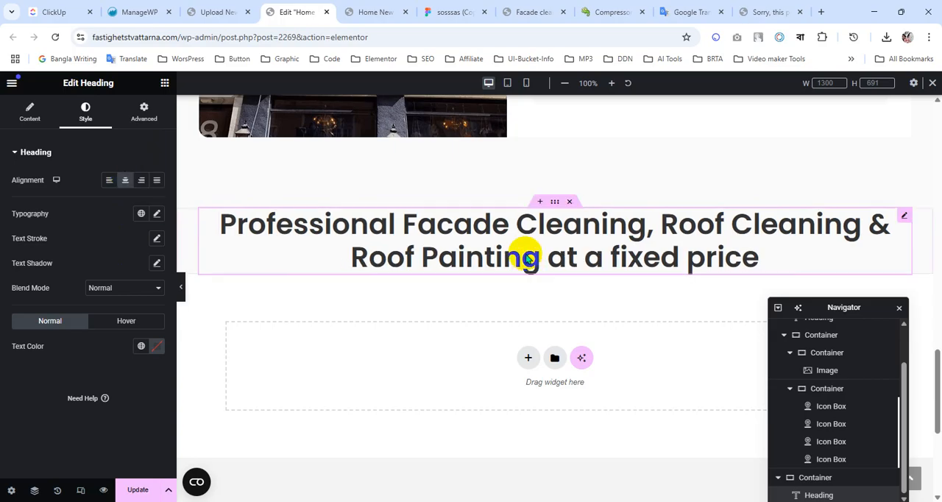
Set the heading's custom width to 774 px and align the widget itself to the centre of the container.
left_click(147, 121)
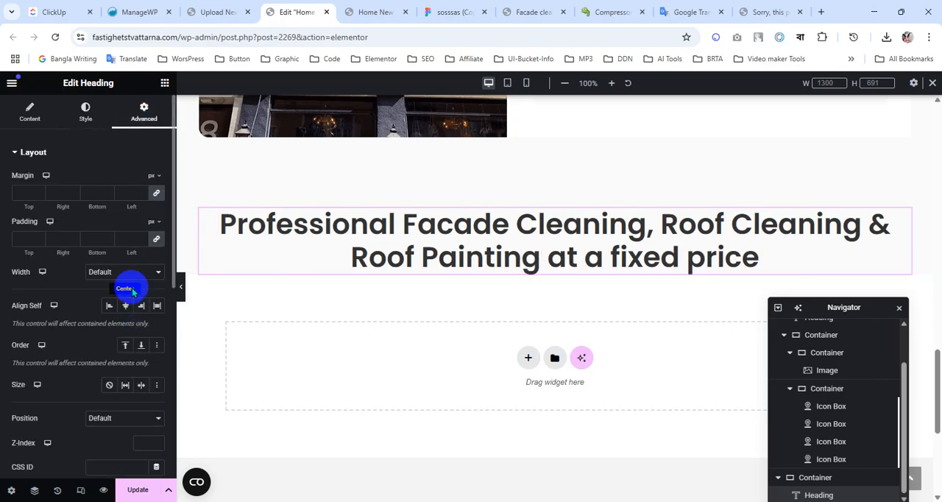
left_click(129, 271)
left_click(106, 330)
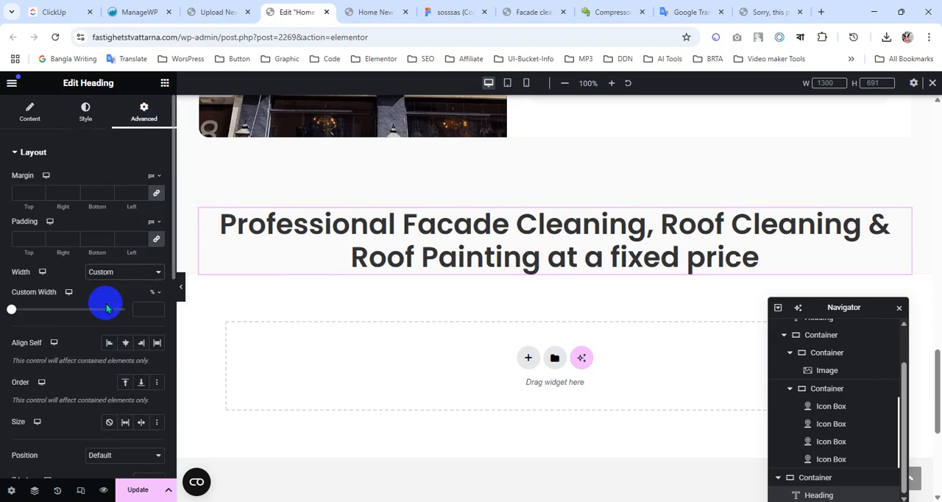
left_click(152, 316)
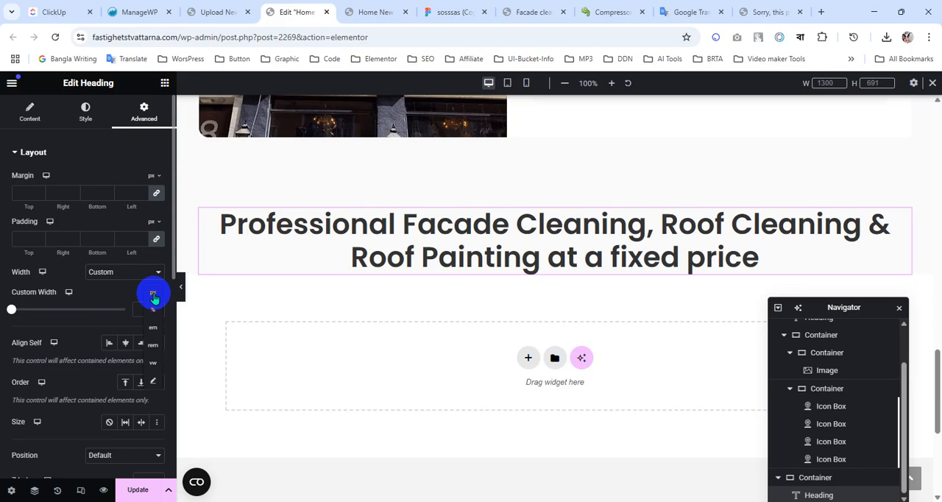
left_click(154, 295)
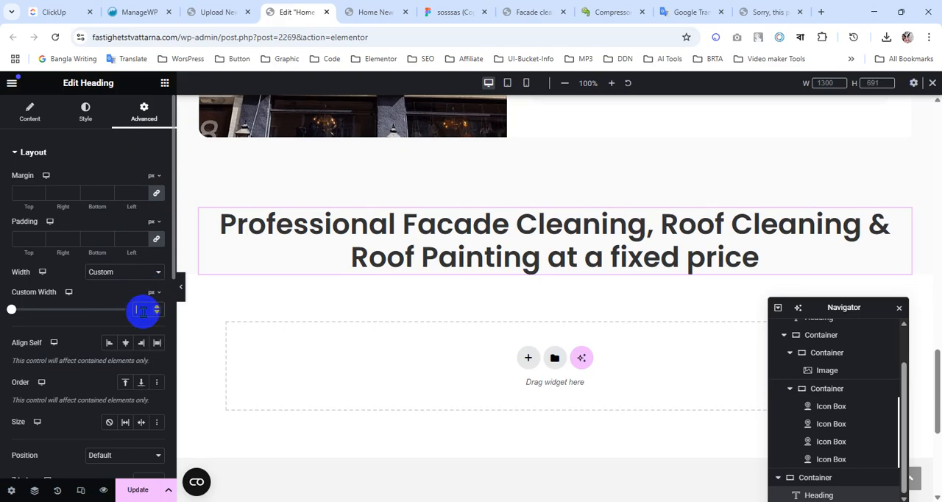
type("7")
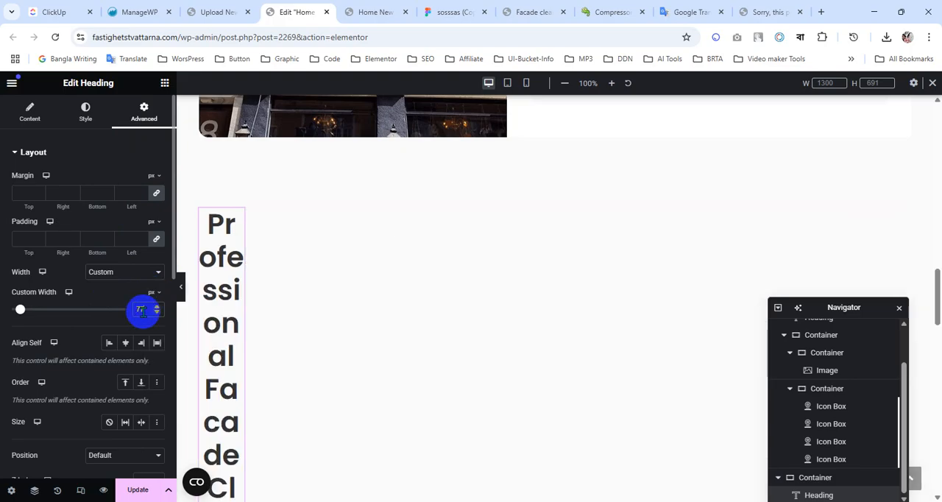
type("04")
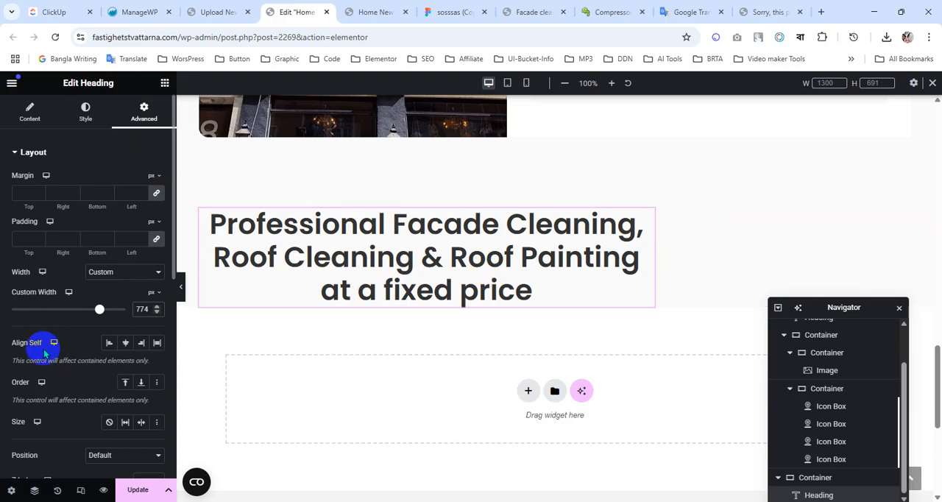
left_click(126, 344)
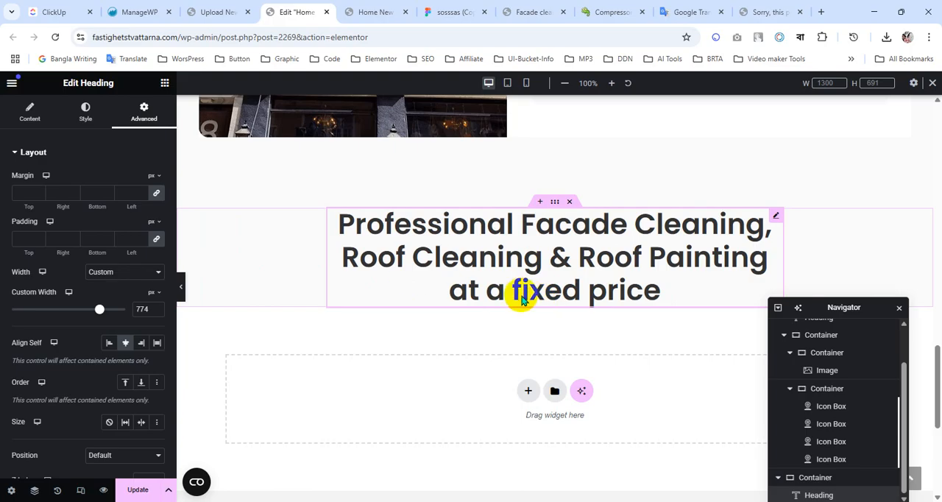
Switch to the Figma design and check the padding of the "Professional Facade Cleaning" section frame.
left_click(438, 11)
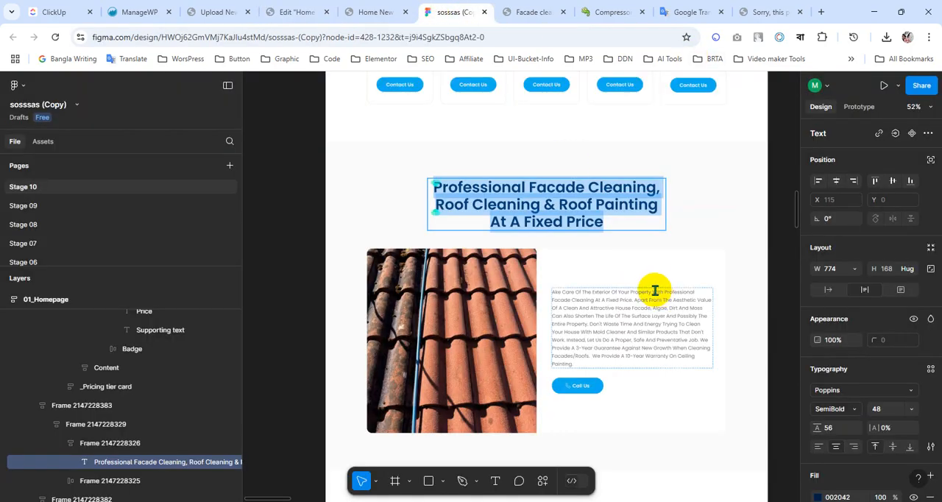
key("Escape")
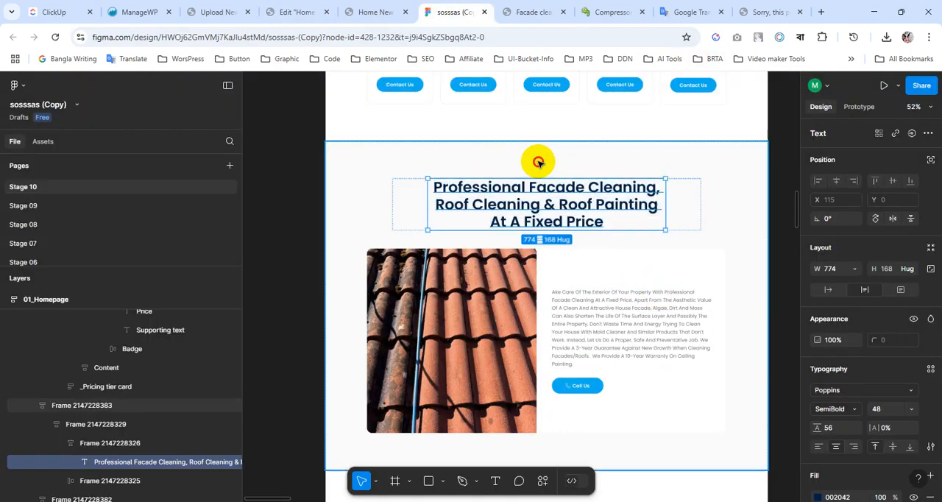
left_click(538, 162)
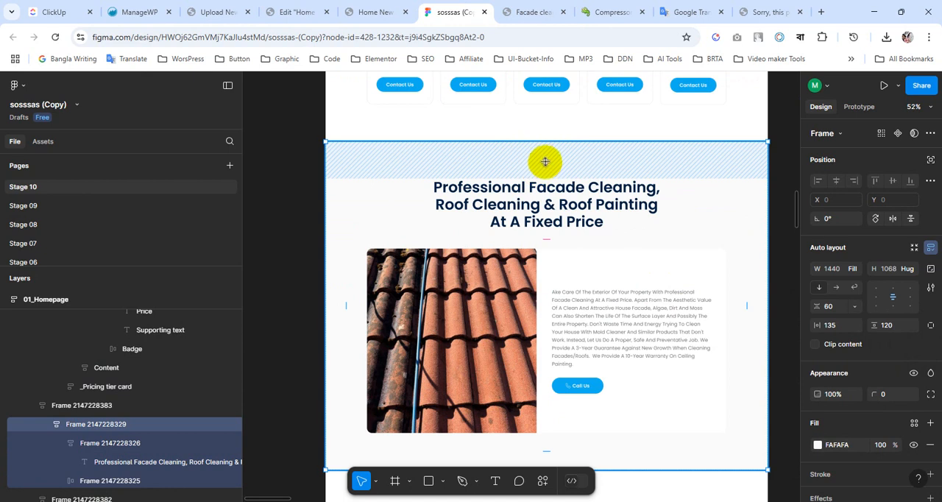
mouse_move(546, 160)
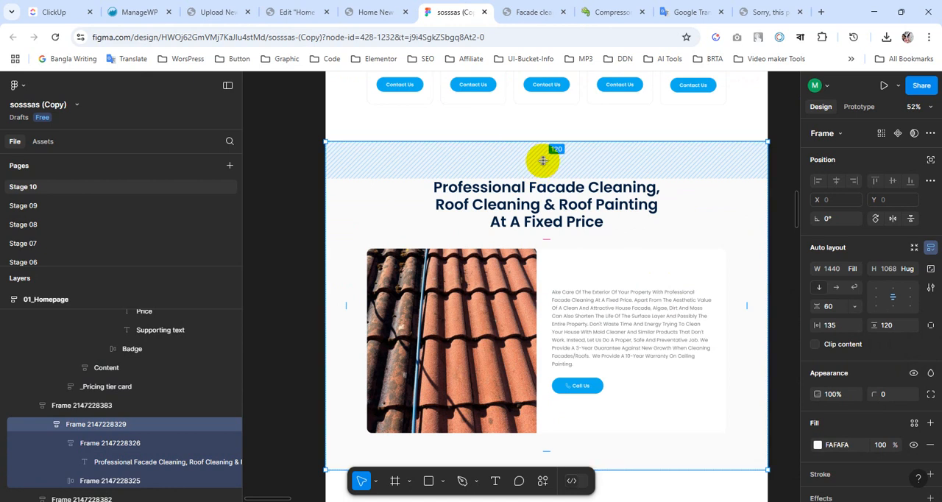
scroll(624, 312, "down", 1)
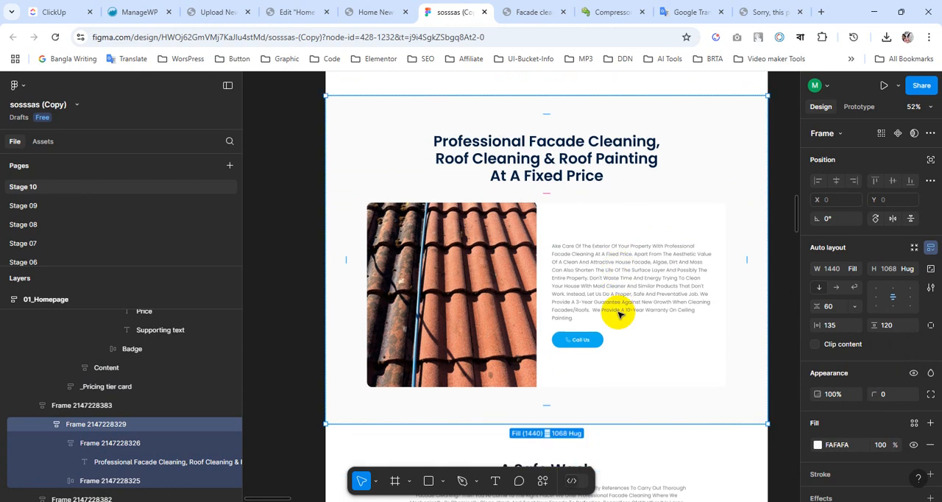
Back in Elementor, set the heading's parent container padding to 120 px top and bottom and 20 px right and left.
left_click(374, 12)
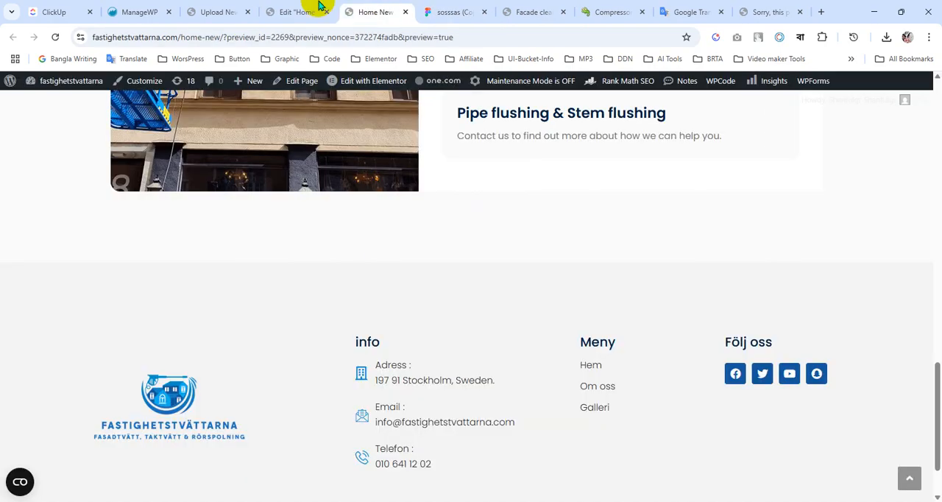
left_click(309, 12)
scroll(580, 285, "up", 1)
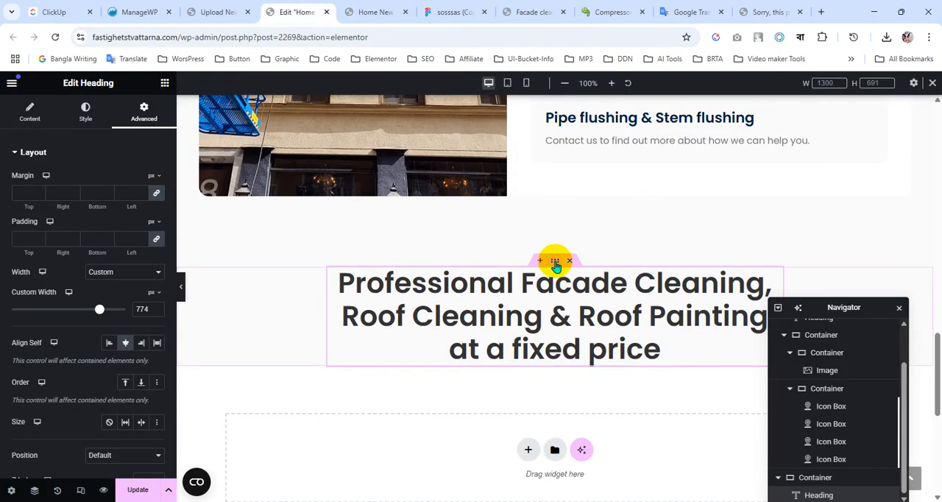
left_click(556, 263)
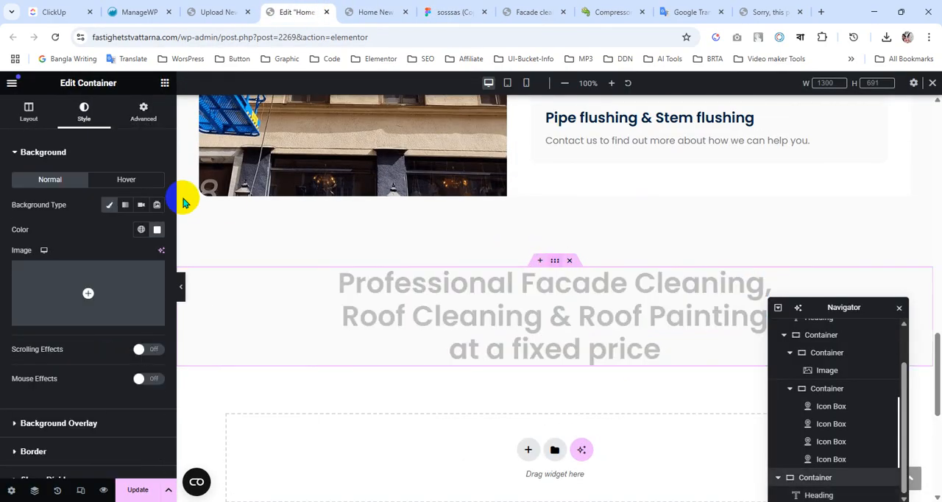
left_click(141, 116)
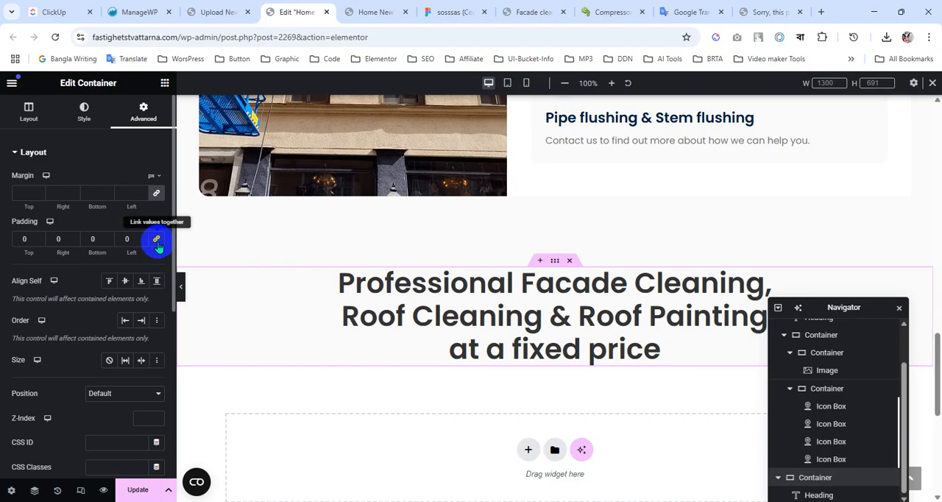
left_click(55, 240)
type("20")
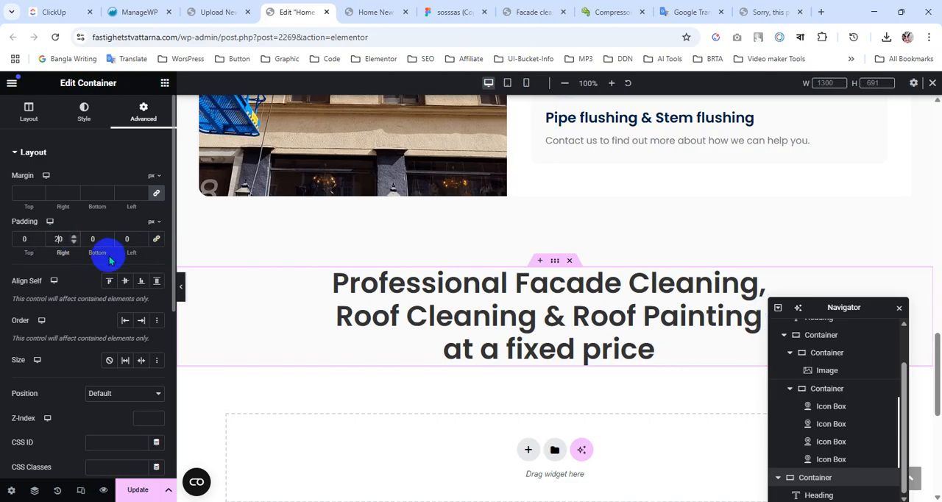
type("20")
left_click(20, 241)
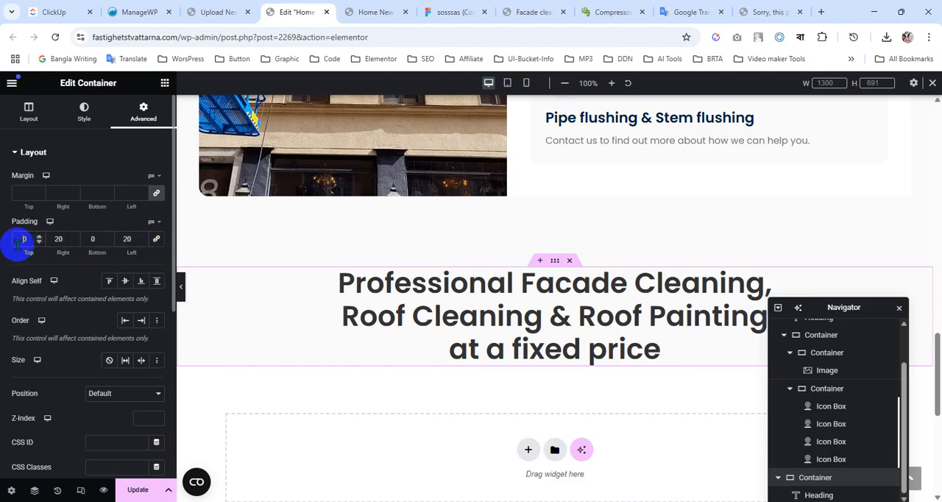
type("120")
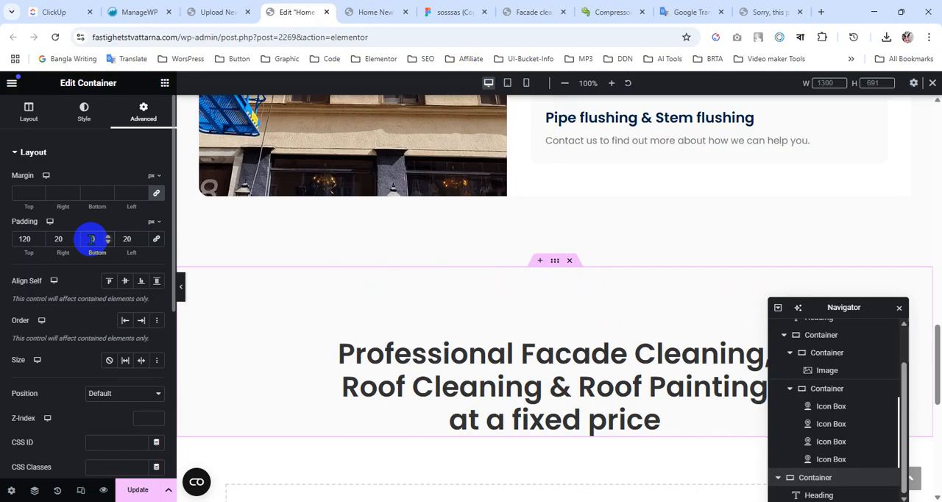
left_click(91, 239)
type("120")
scroll(511, 294, "down", 3)
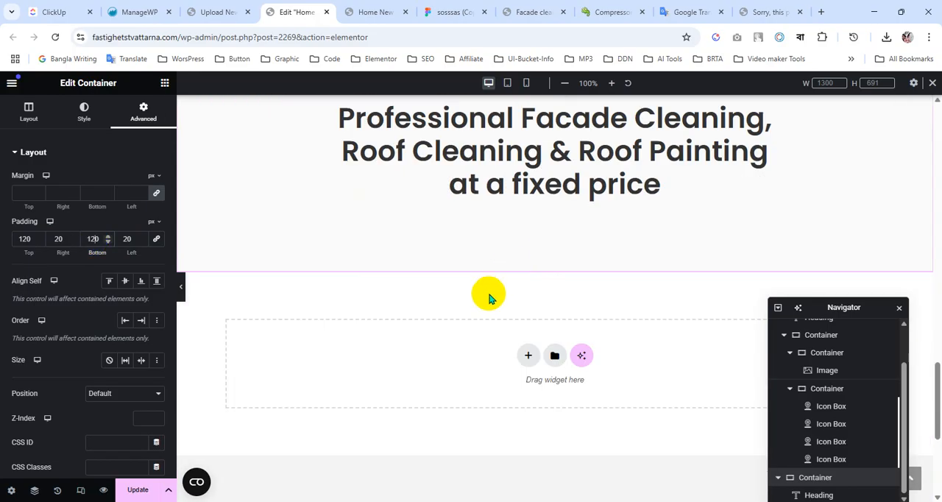
scroll(442, 324, "up", 3)
Return to the Figma design and select the full description paragraph beside the roof image to inspect its text settings.
left_click(447, 13)
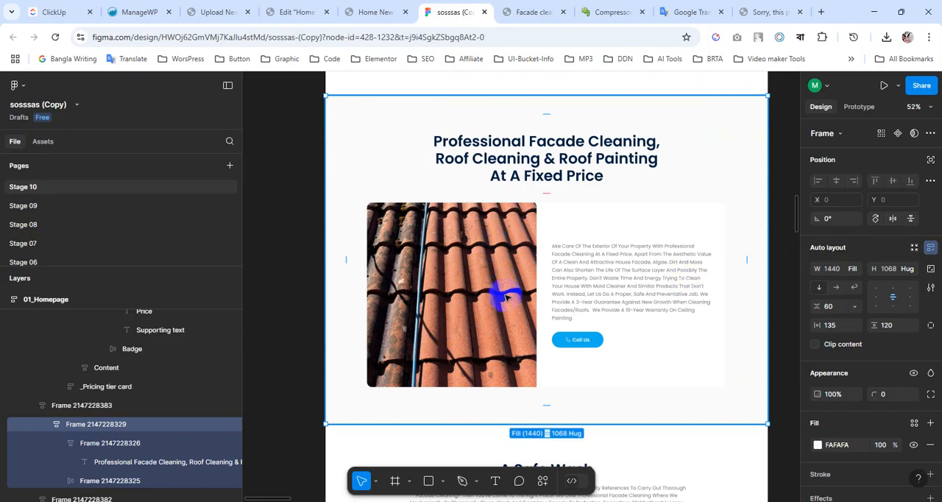
scroll(504, 296, "down", 1)
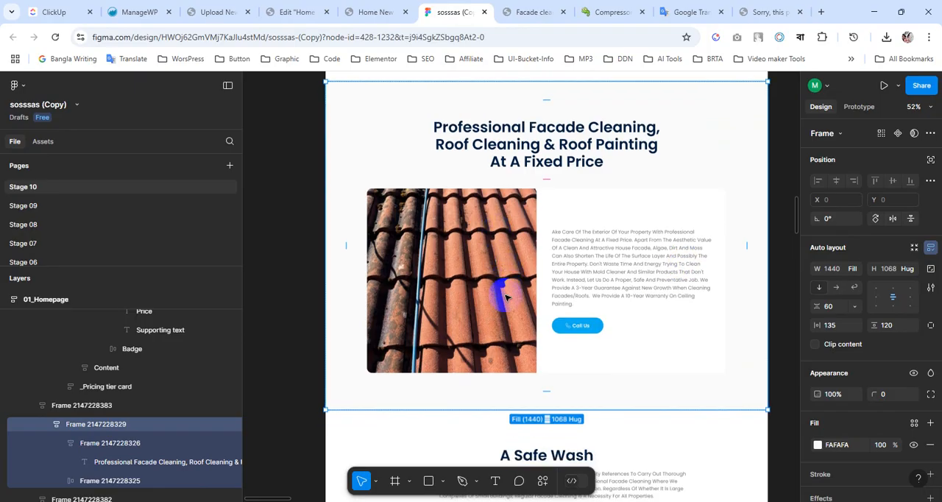
double_click(589, 269)
double_click(589, 269)
double_click(589, 270)
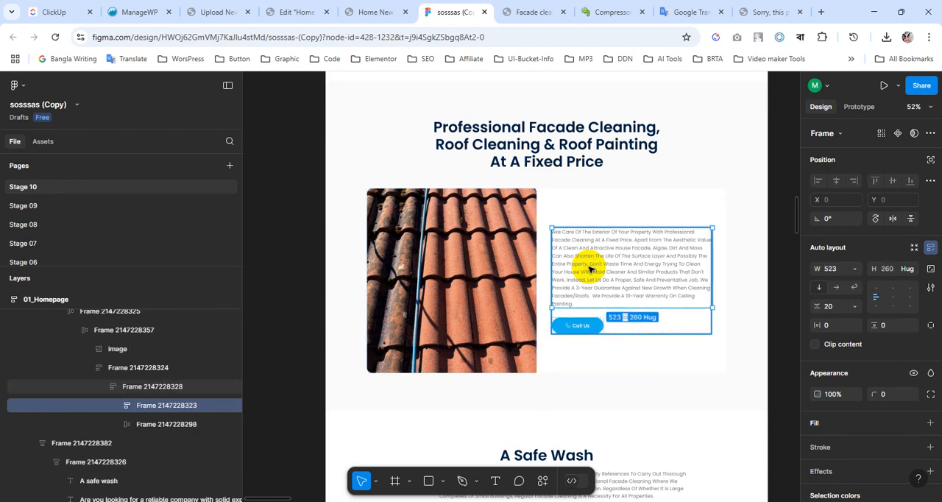
double_click(589, 269)
double_click(589, 270)
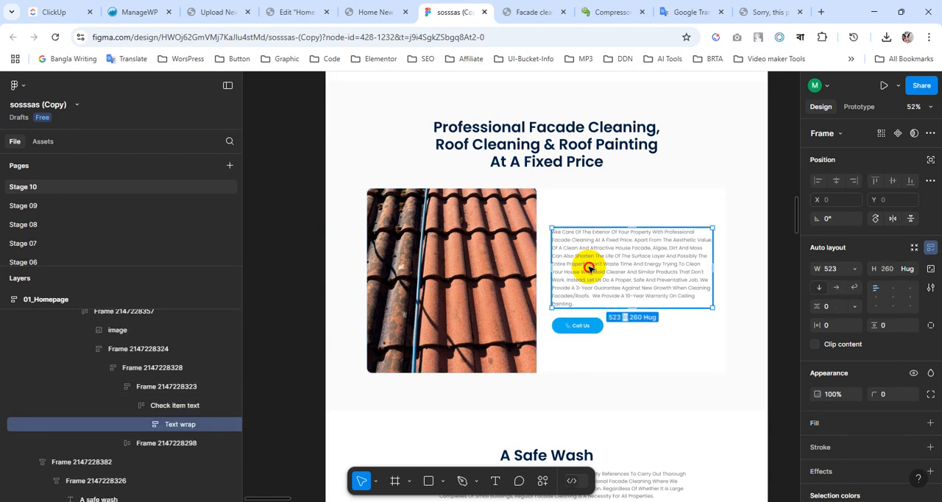
double_click(588, 270)
double_click(589, 270)
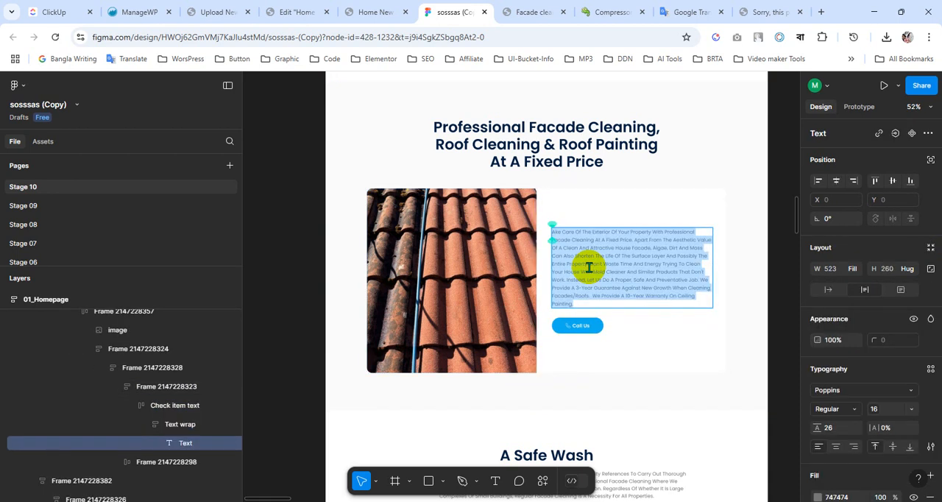
Export the roof tile image from the Figma section as a PNG at 1x.
right_click(442, 263)
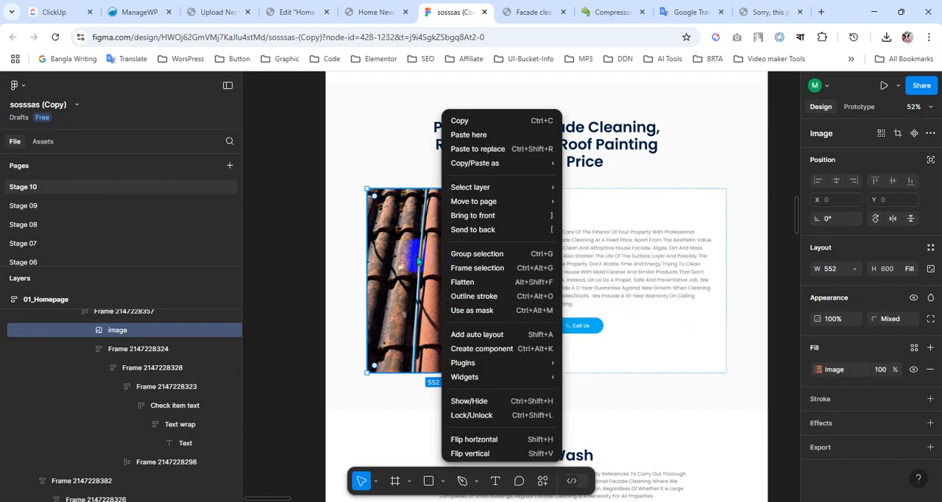
left_click(417, 257)
double_click(417, 257)
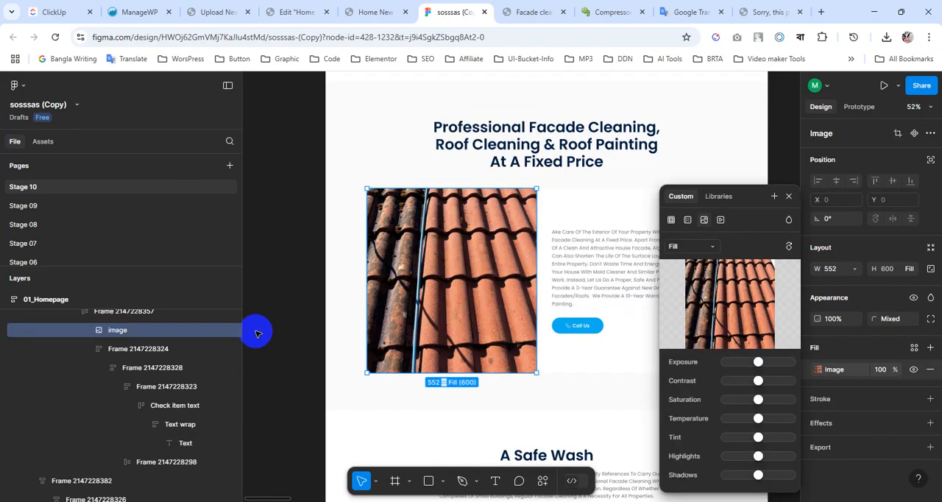
left_click(931, 446)
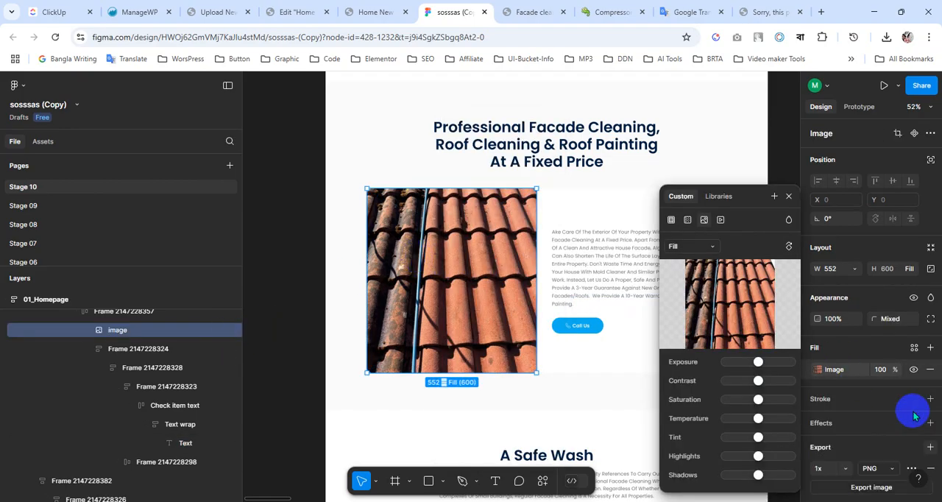
scroll(905, 405, "down", 1)
left_click(876, 440)
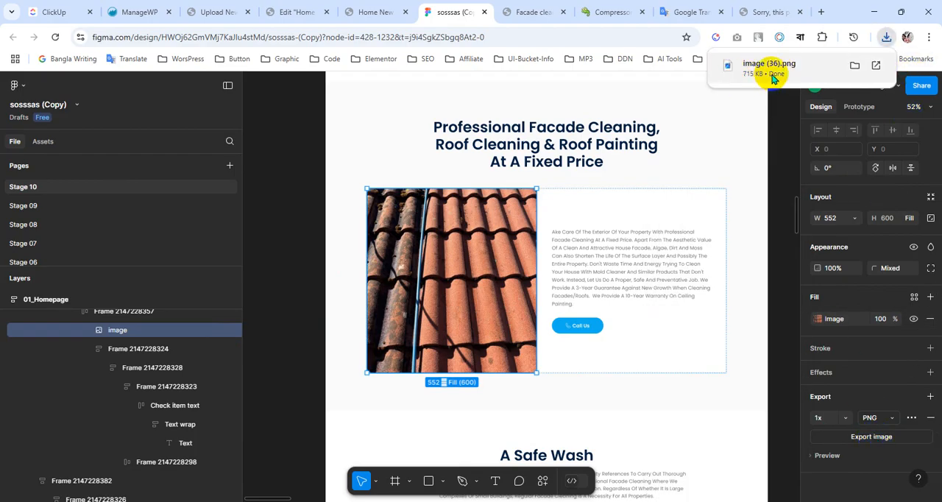
Switch to compressor.io, clear the old file list, compress "image (36).png" with lossy compression and download the result.
left_click(605, 8)
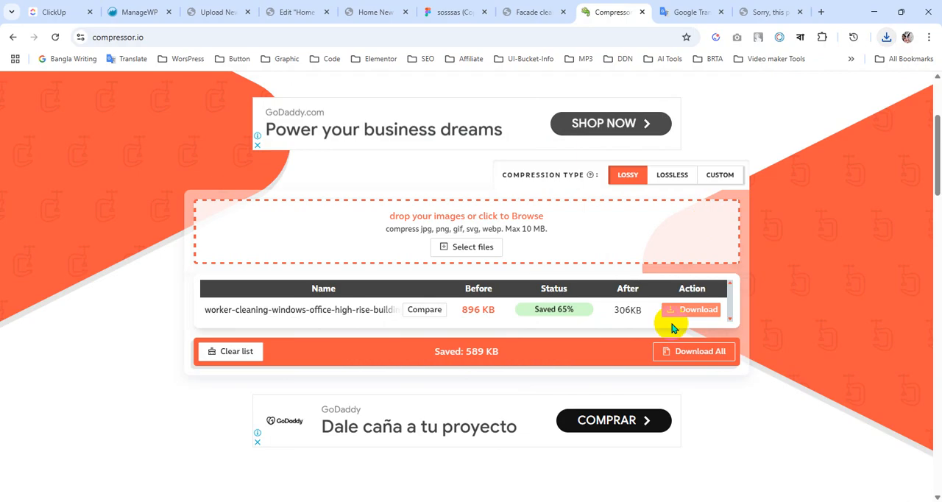
left_click(222, 352)
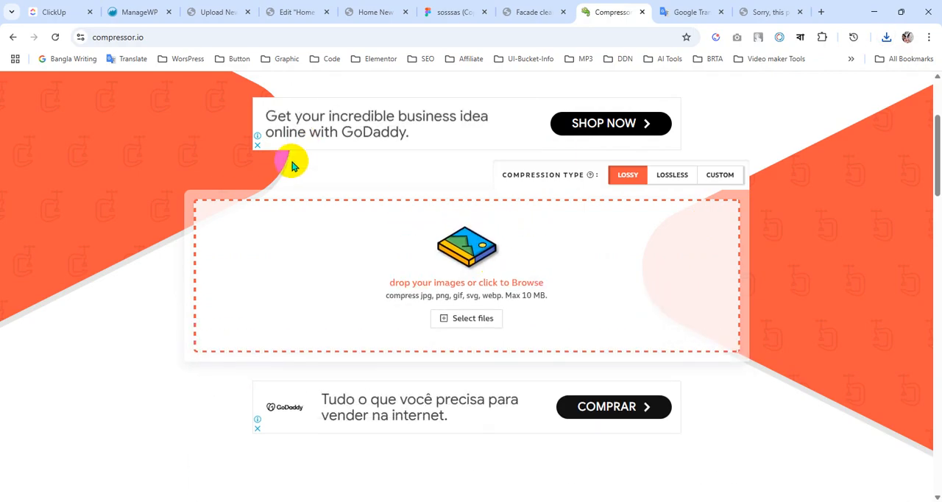
left_click(477, 319)
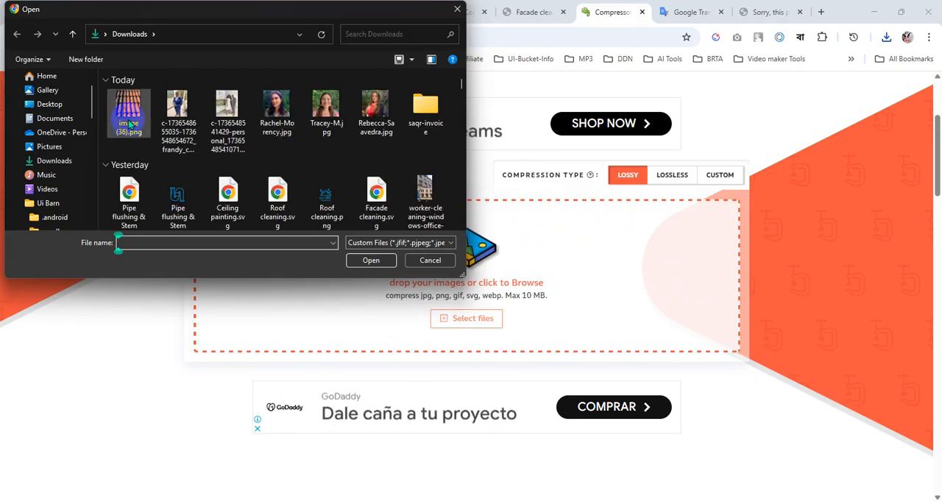
left_click(128, 112)
left_click(373, 261)
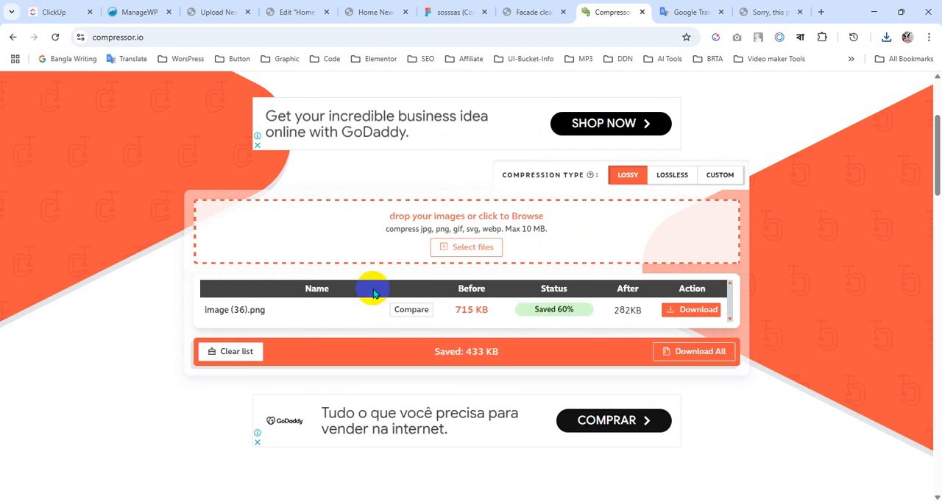
left_click(675, 313)
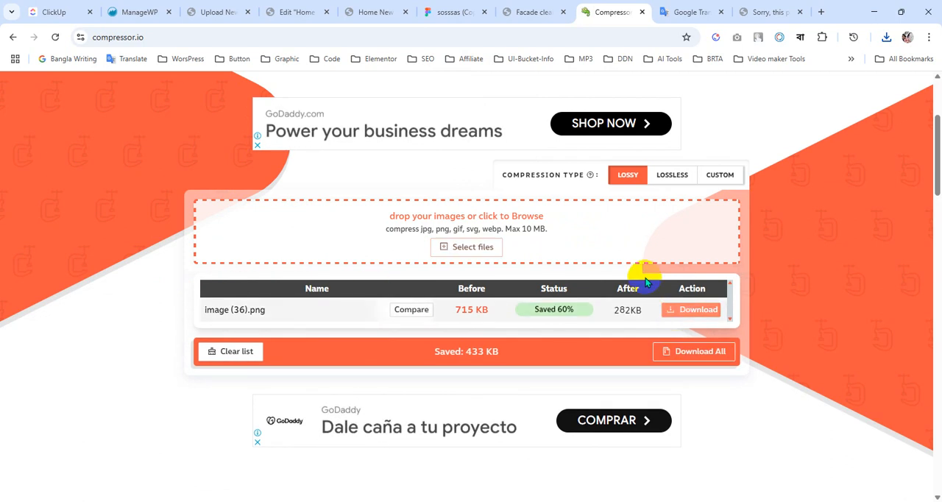
Return to Elementor and add a nested container directly below the "Professional Facade Cleaning" heading, checking the Figma layout first.
left_click(383, 13)
left_click(300, 9)
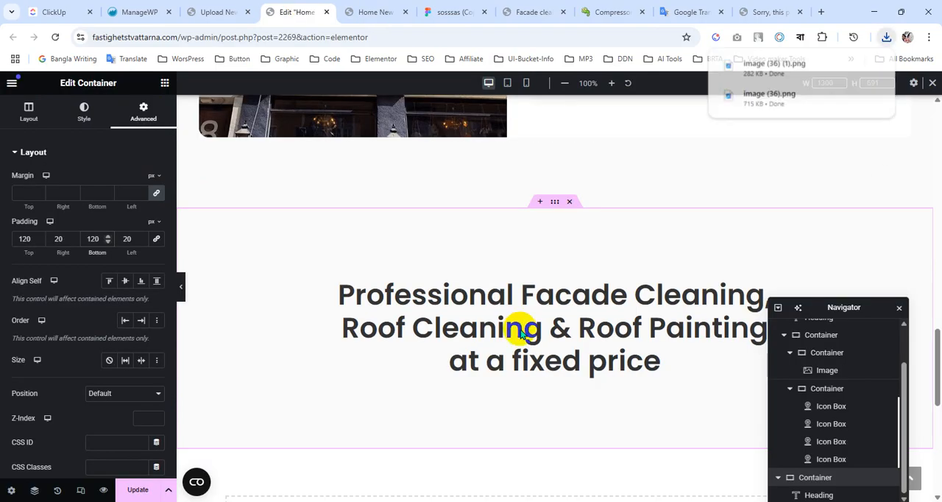
scroll(522, 316, "down", 3)
scroll(522, 315, "up", 3)
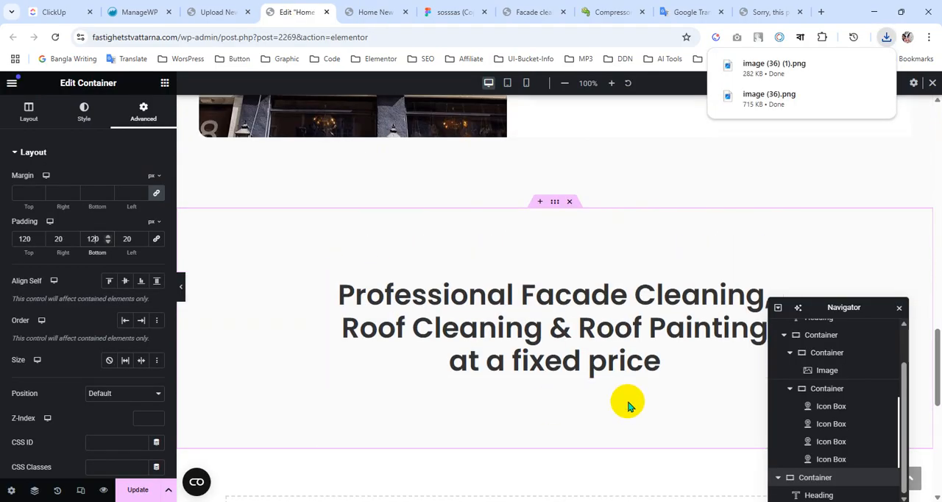
left_click(455, 12)
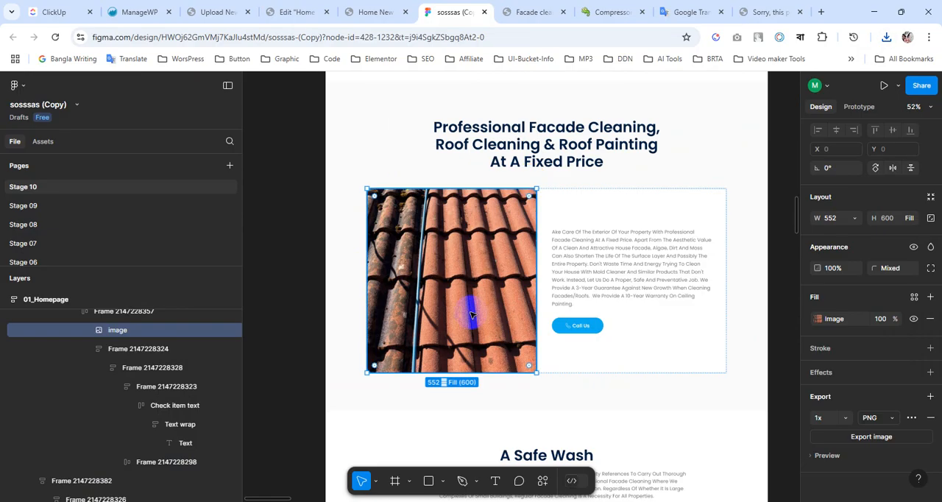
left_click(368, 10)
left_click(295, 7)
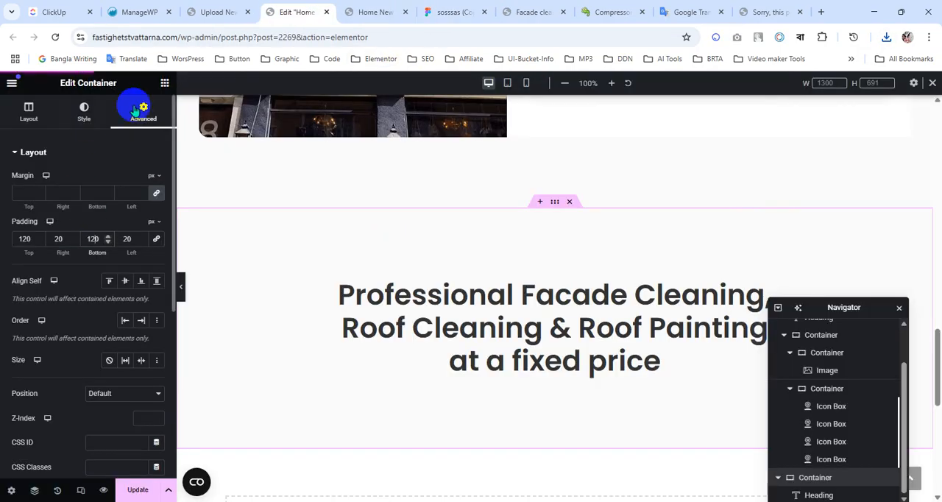
left_click(164, 85)
scroll(446, 292, "down", 3)
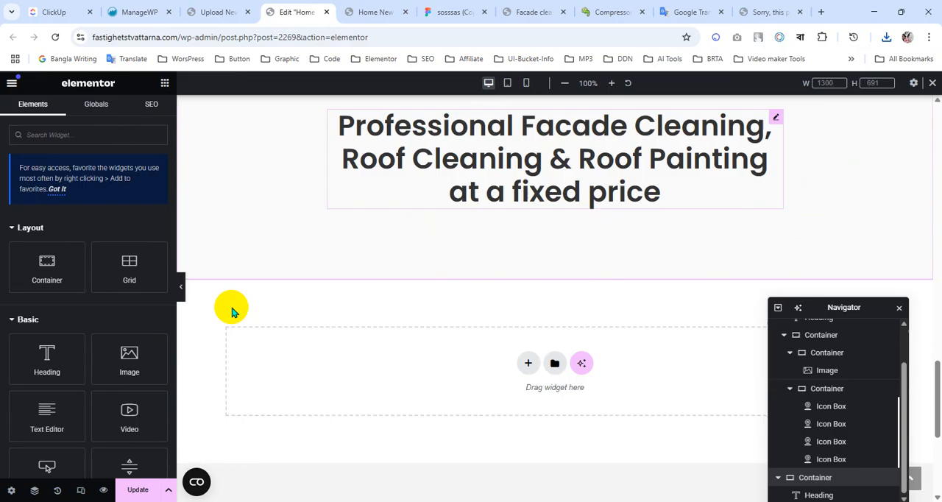
left_click_drag(47, 261, 498, 198)
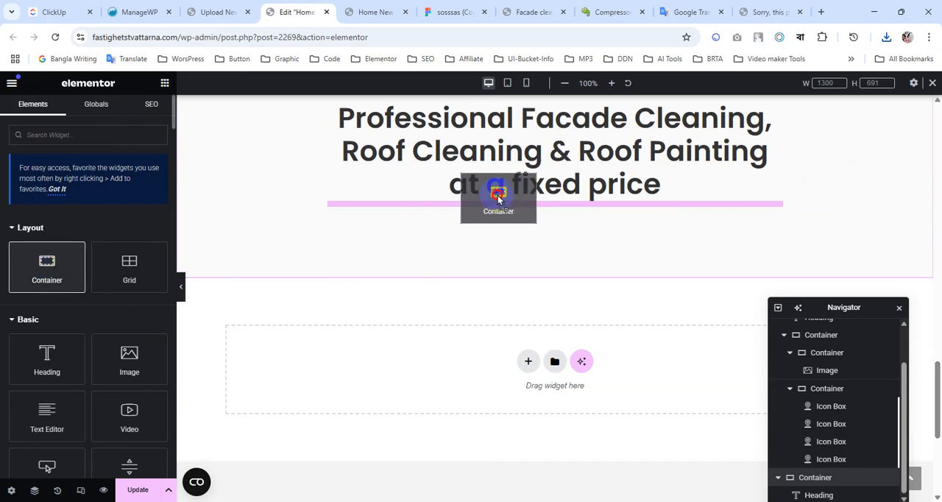
left_click_drag(497, 192, 501, 202)
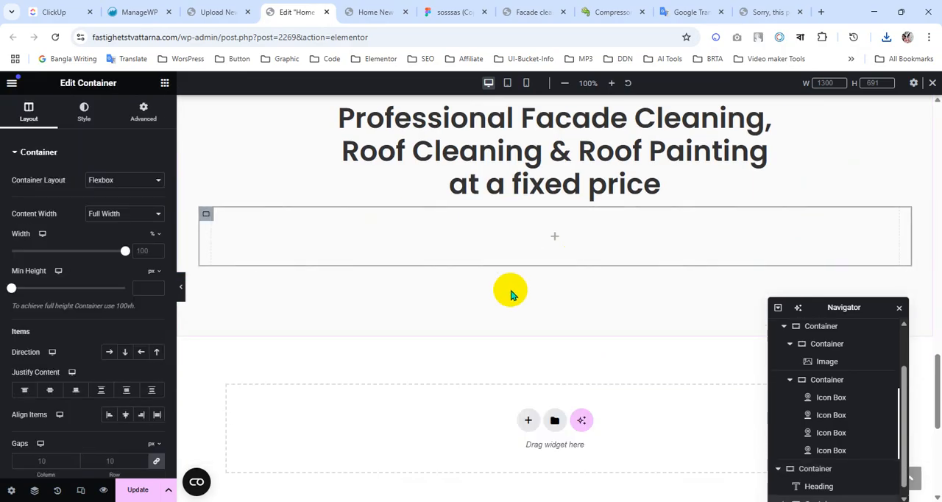
Set the padding of the container below the heading to 0 on all sides, checking the Figma section first.
left_click(143, 112)
left_click(445, 11)
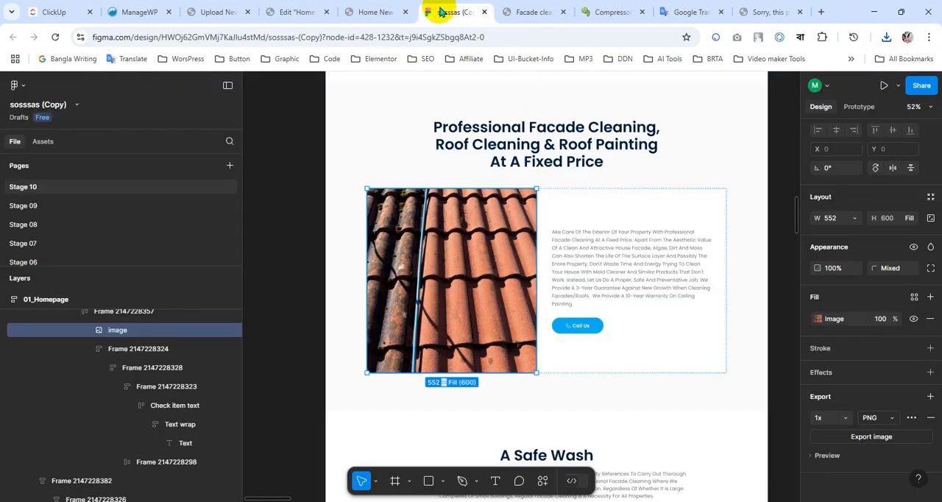
left_click_drag(361, 10, 299, 5)
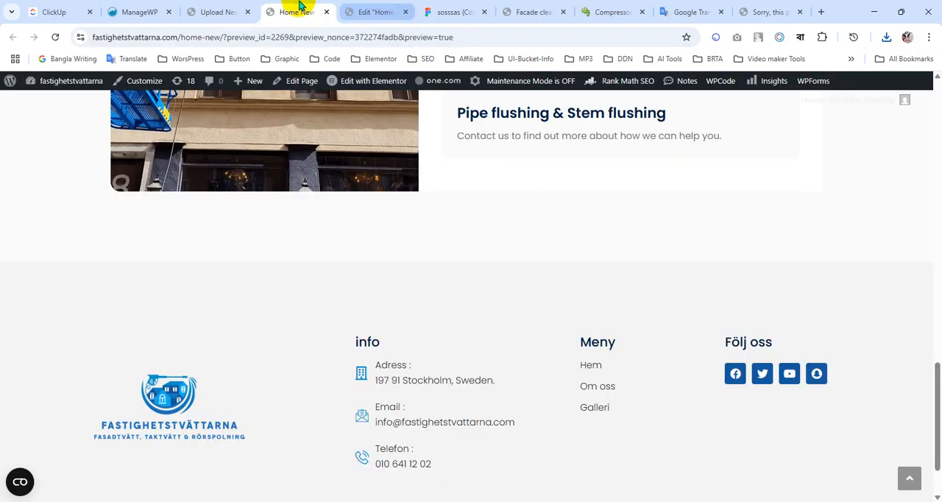
left_click_drag(357, 9, 300, 8)
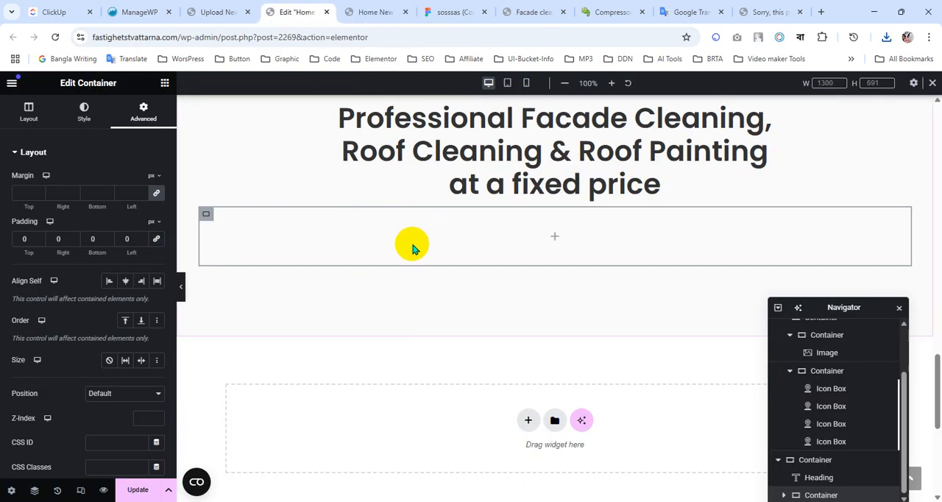
Try a Grid layout with two columns and one row for the container below the heading.
left_click(33, 120)
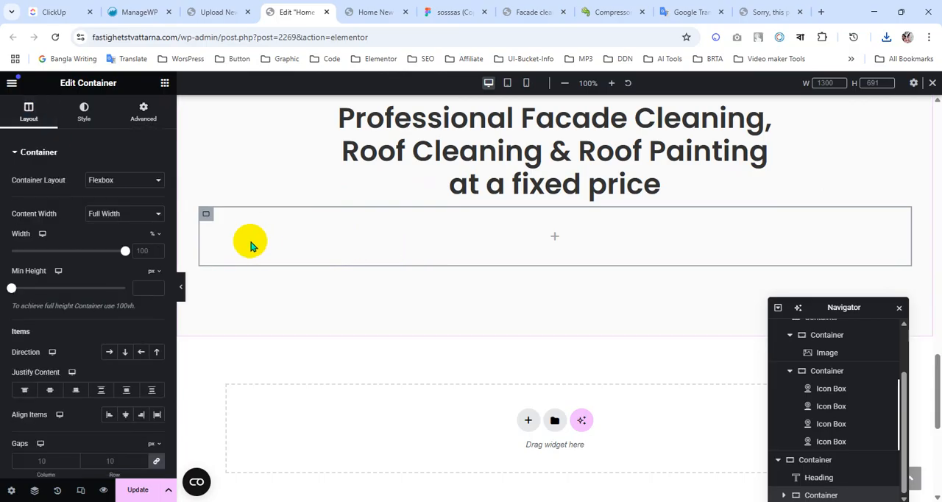
left_click(134, 183)
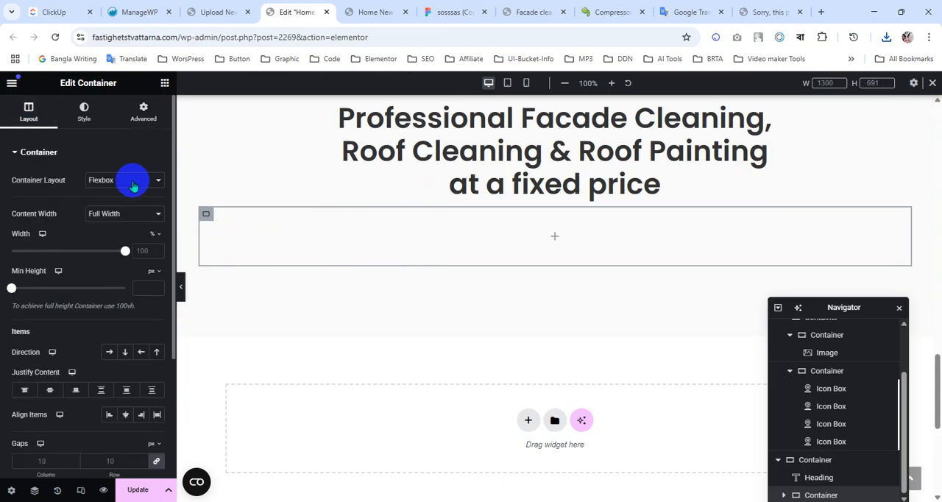
left_click(110, 211)
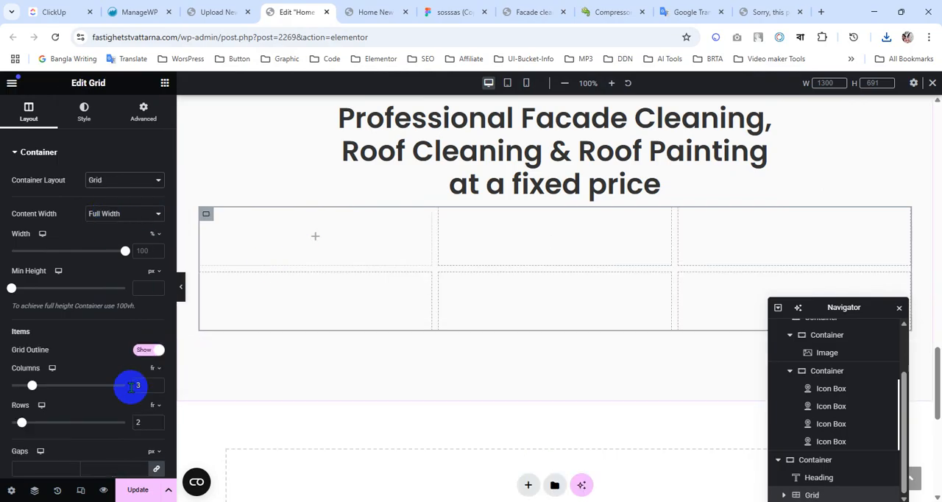
left_click(155, 388)
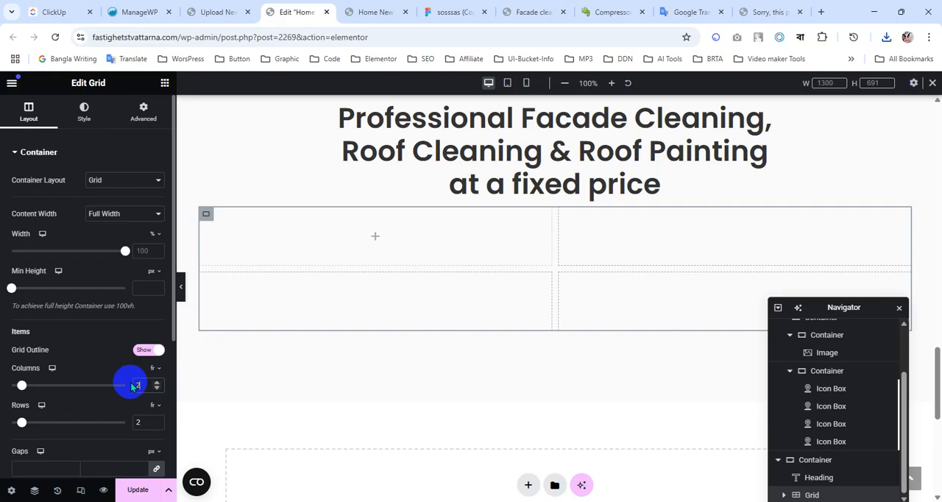
left_click_drag(148, 425, 132, 423)
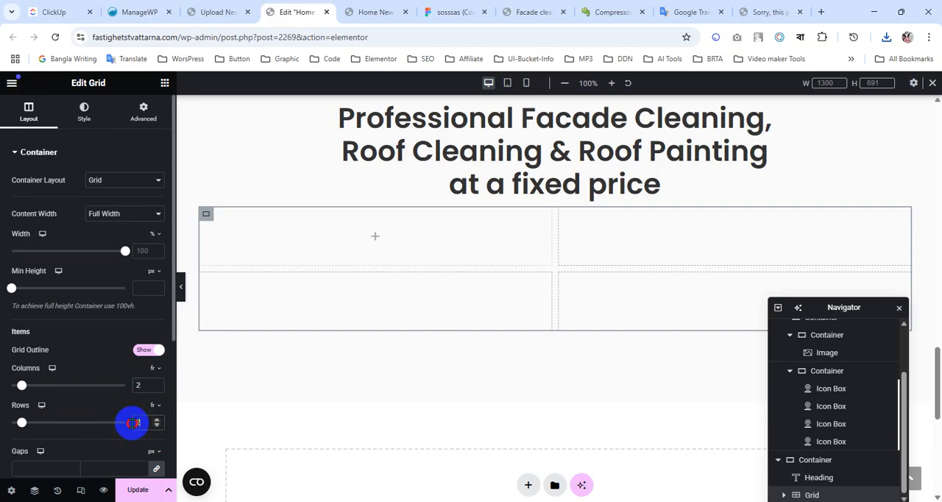
type("1")
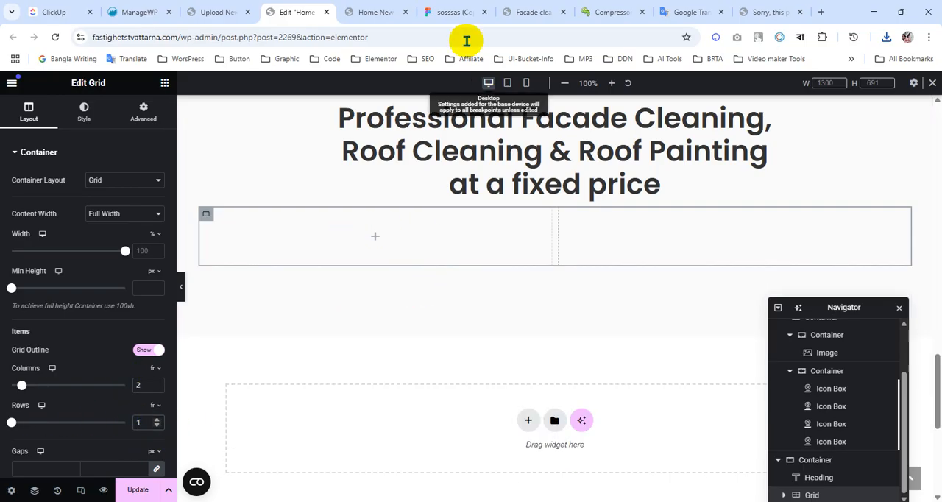
Compare the widths of the roof image and the white text frame in Figma with the grid's layout options in Elementor.
left_click(455, 13)
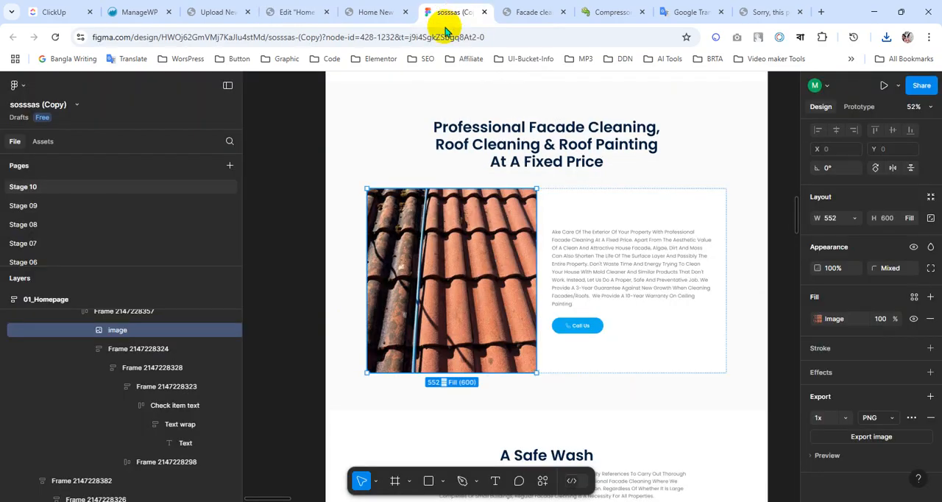
left_click(446, 277)
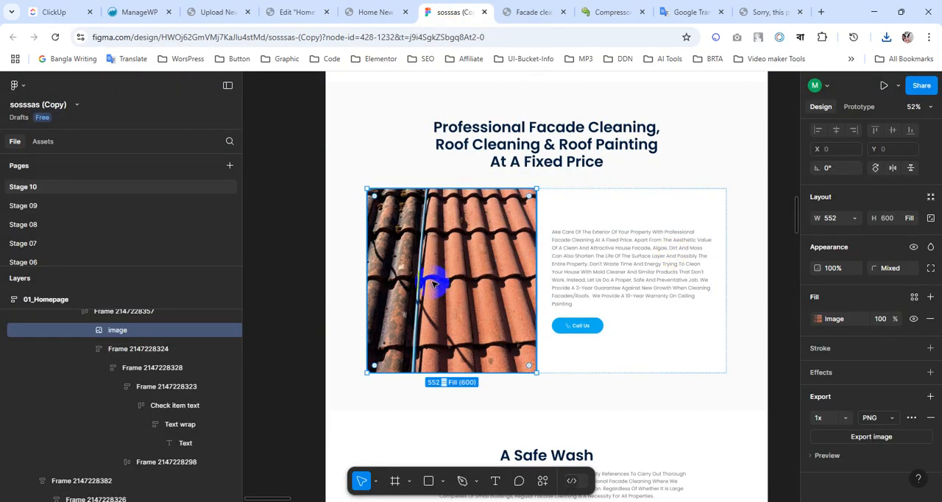
left_click(631, 212)
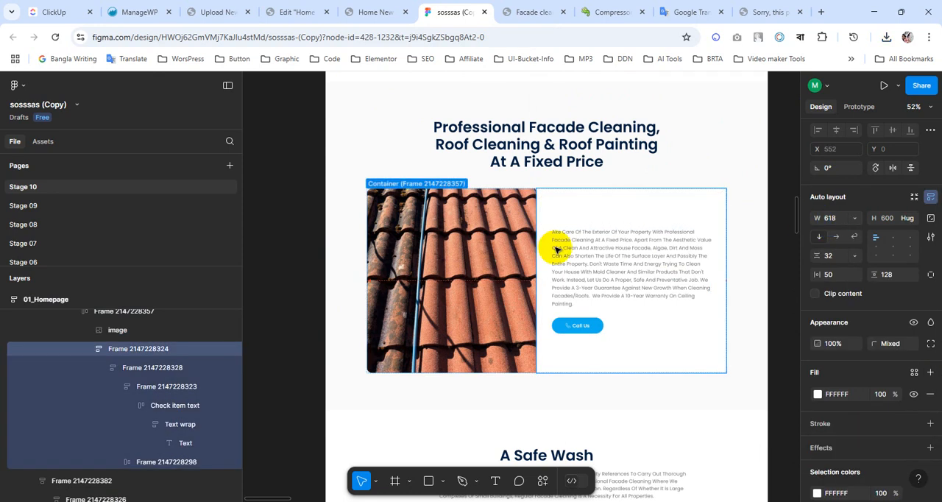
left_click(463, 245)
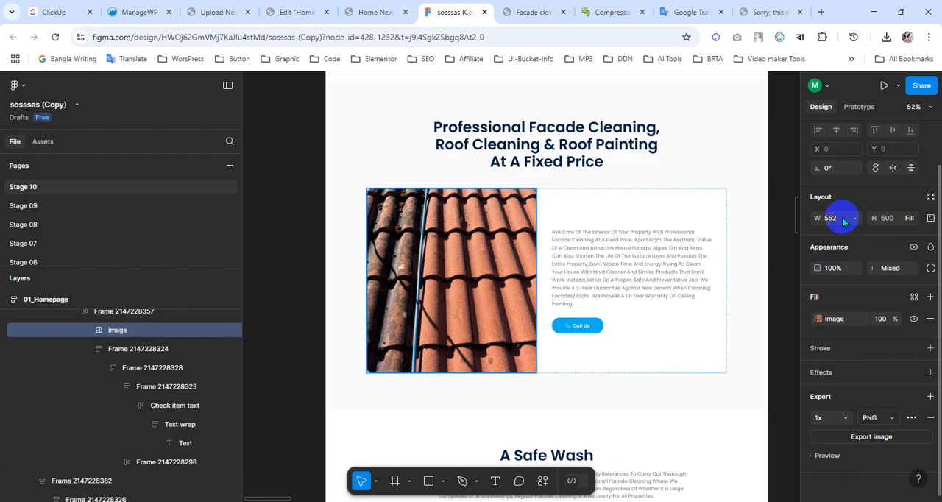
left_click(379, 7)
left_click(295, 9)
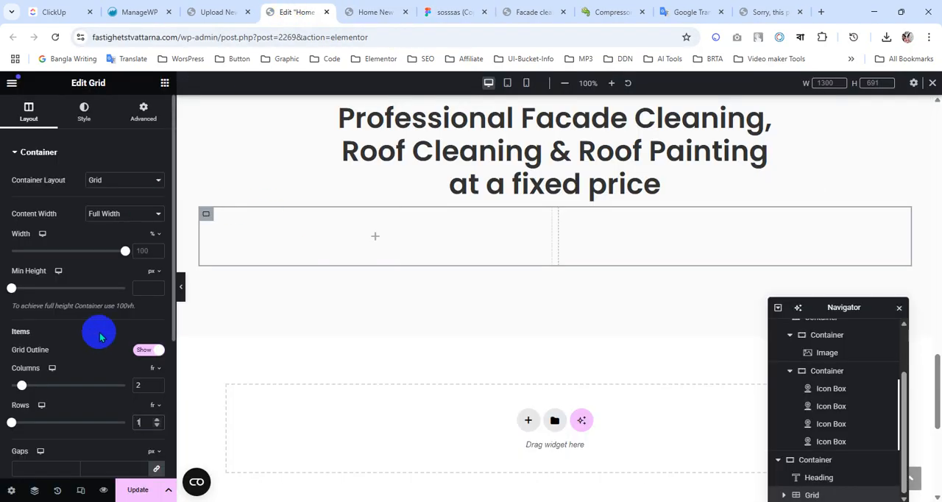
scroll(93, 325, "down", 2)
scroll(93, 325, "down", 1)
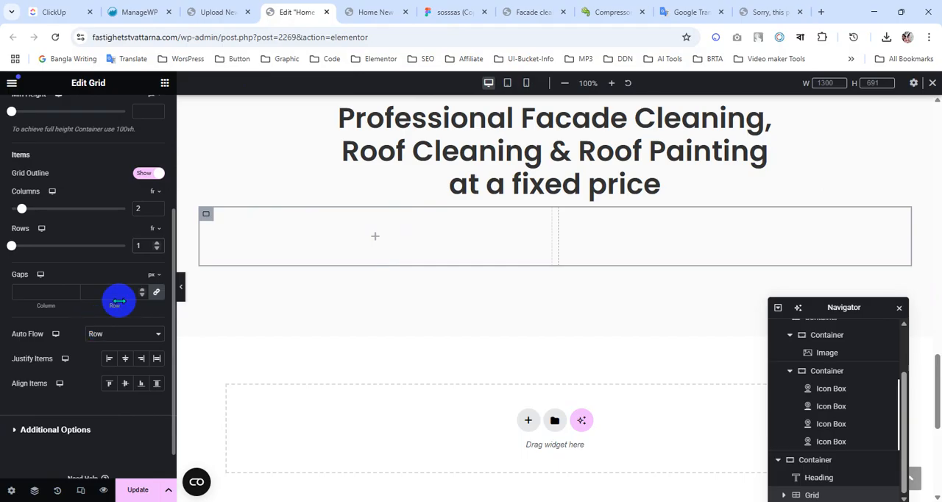
scroll(84, 277, "up", 3)
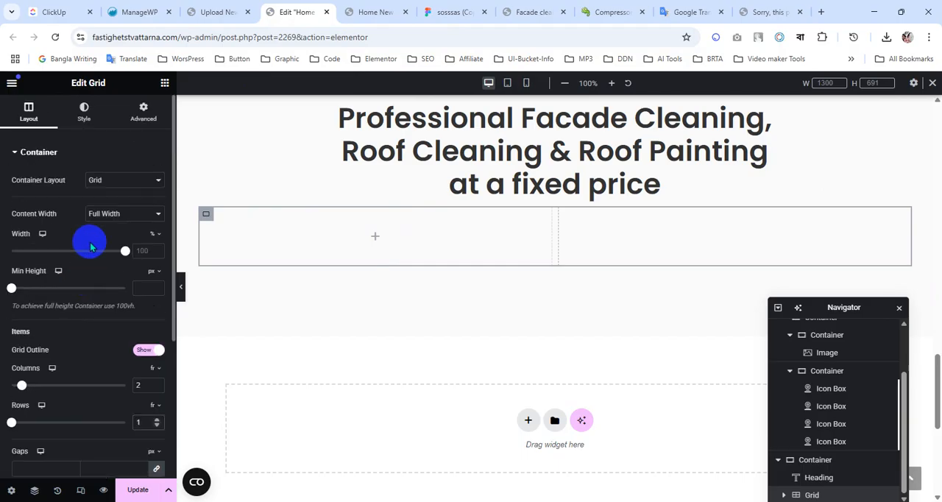
Switch the container below the heading back to Flexbox and add an inner container with 0 padding.
left_click(113, 182)
left_click(111, 194)
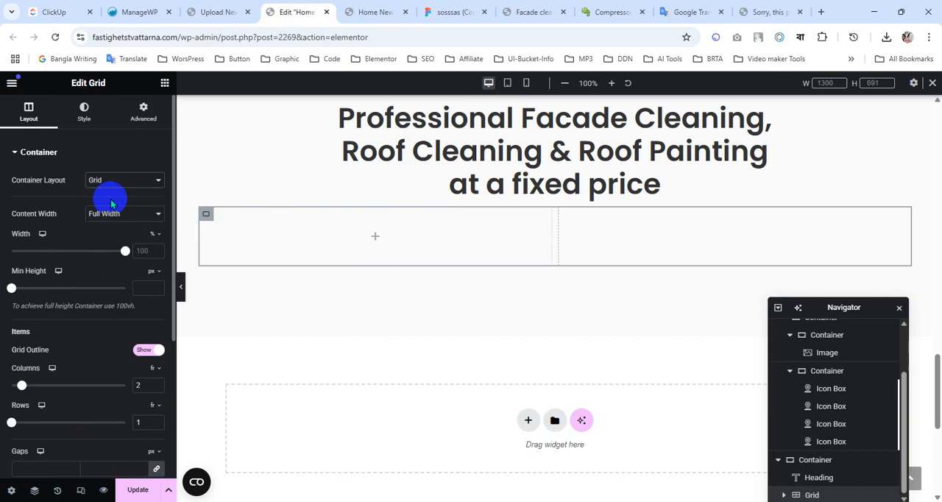
left_click(165, 84)
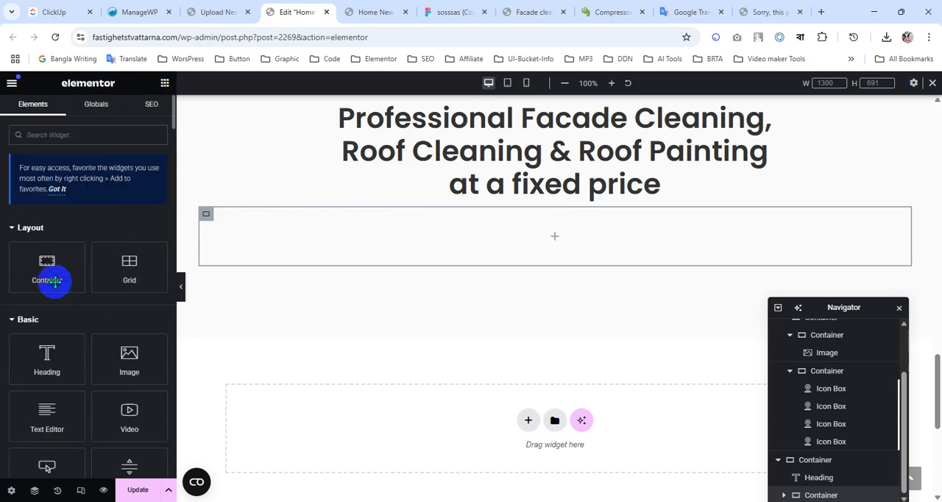
left_click_drag(55, 278, 373, 251)
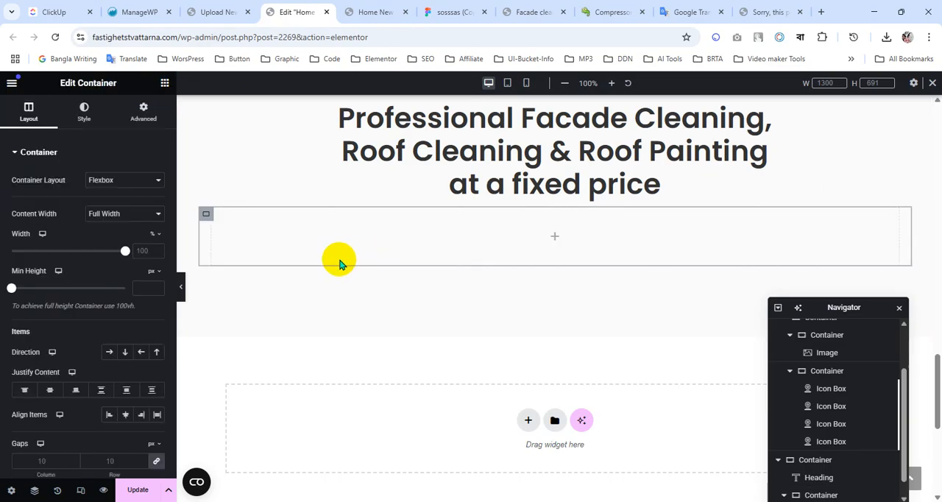
left_click(144, 111)
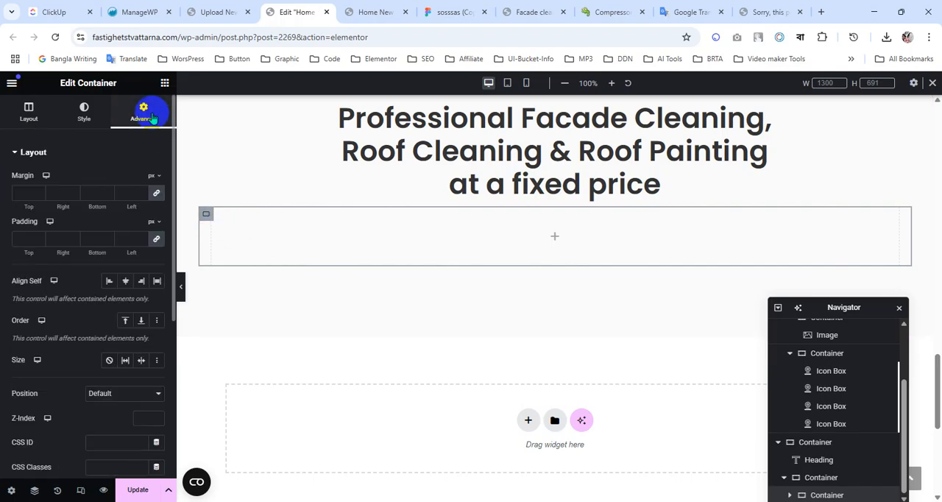
left_click(157, 240)
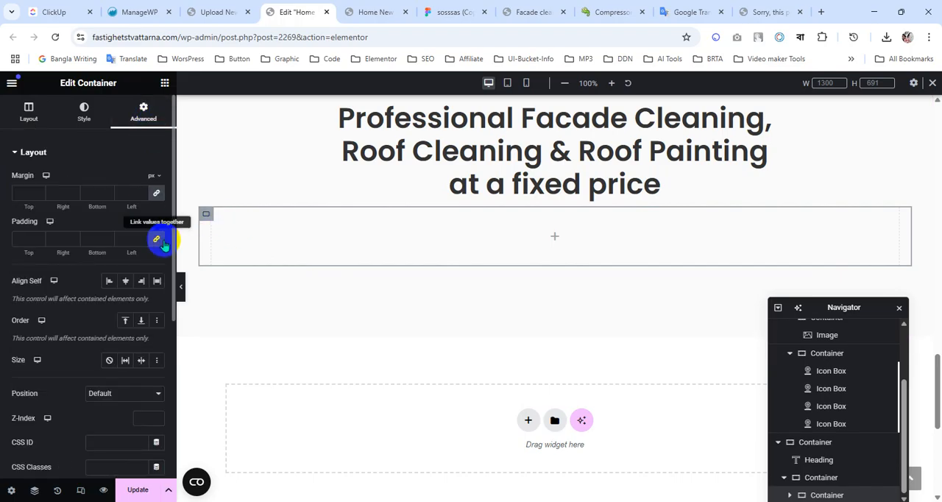
Duplicate the inner container and set the parent container's direction to row so the two sit side by side.
right_click(208, 223)
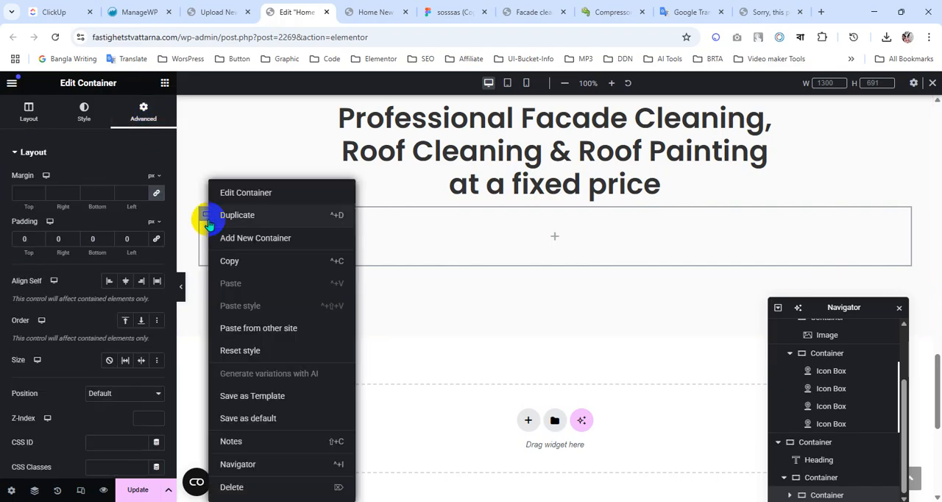
left_click(237, 215)
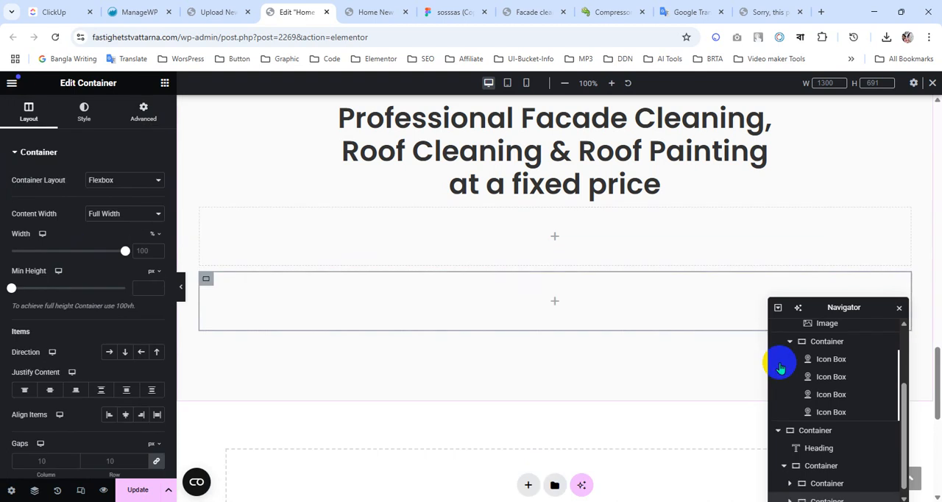
left_click(821, 460)
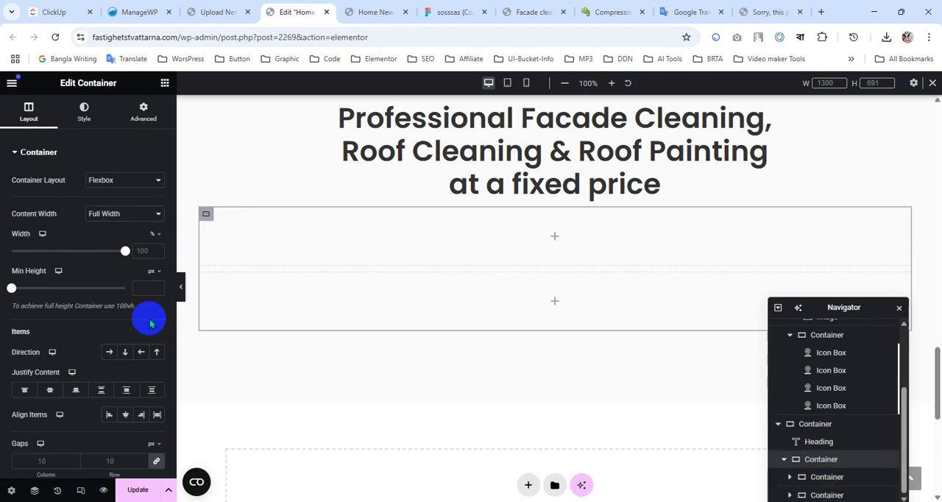
left_click(110, 353)
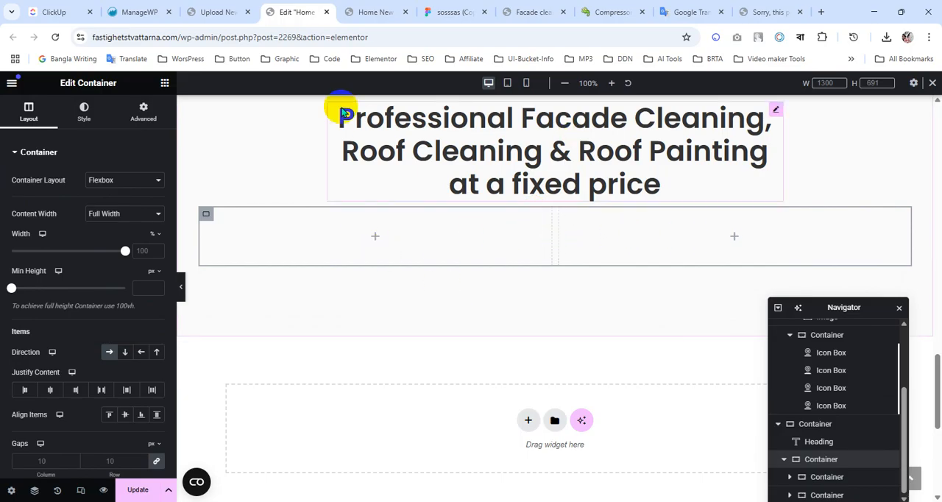
Add an Image widget to the first inner container and fill it with the downloaded compressed roof image "image (36) (1).png".
left_click(165, 83)
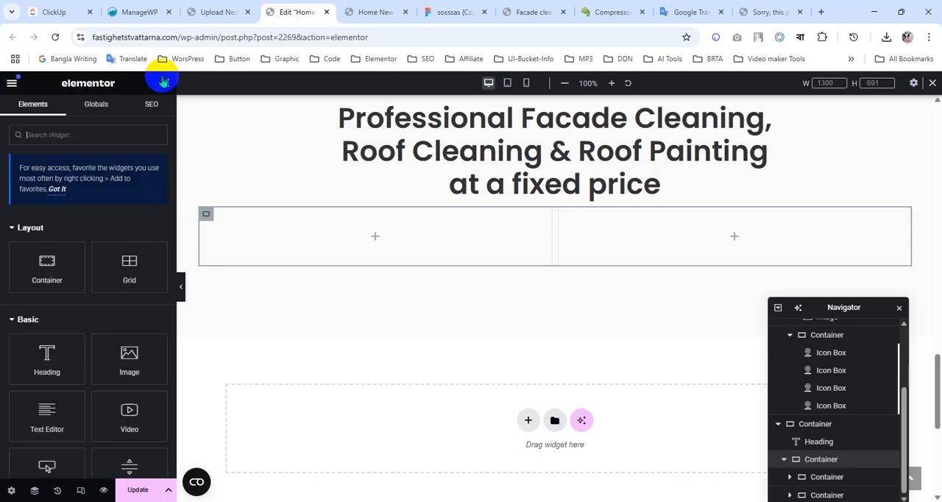
left_click_drag(131, 359, 337, 254)
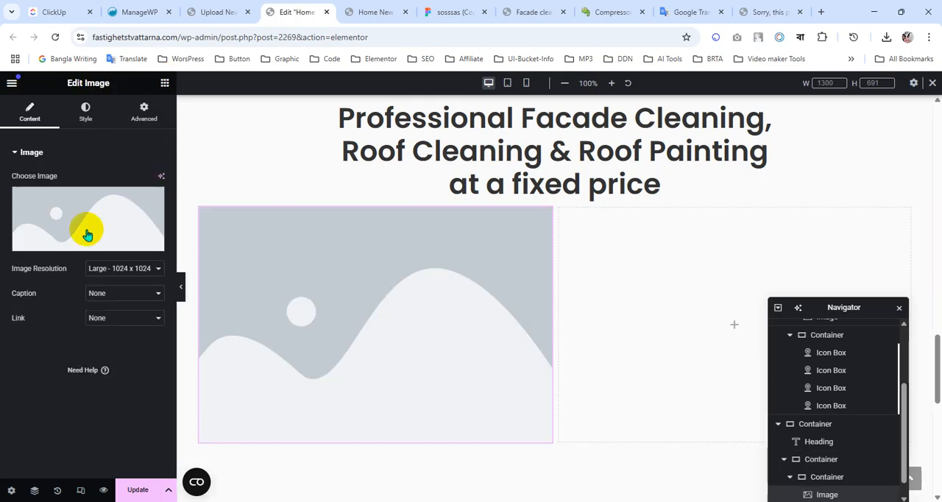
left_click(84, 227)
left_click(887, 37)
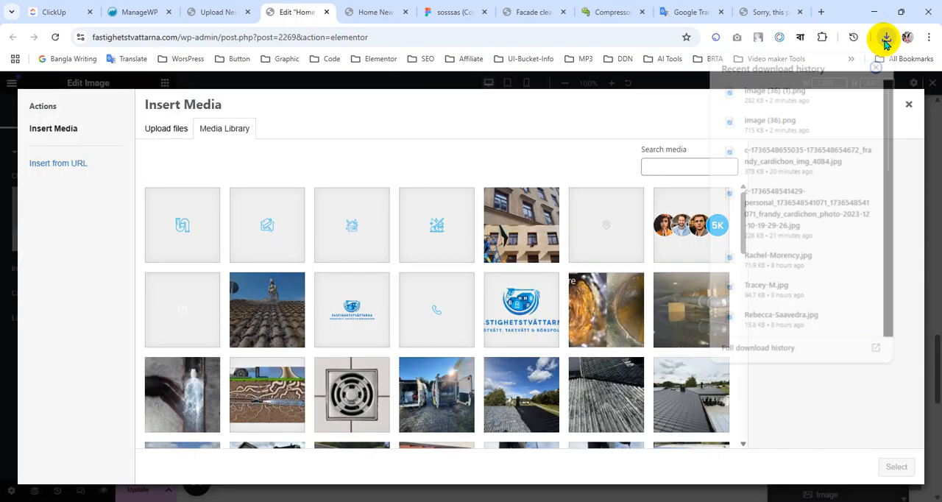
left_click_drag(802, 87, 335, 287)
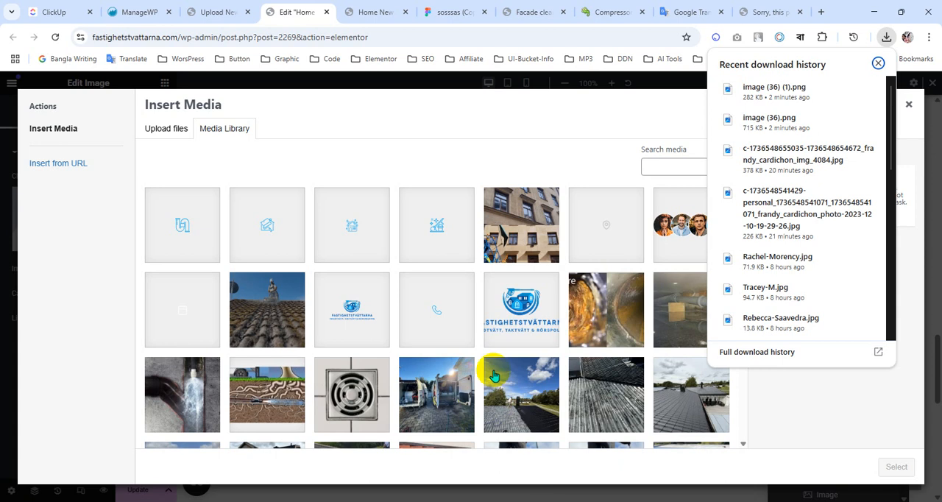
scroll(493, 375, "down", 2)
scroll(490, 364, "up", 2)
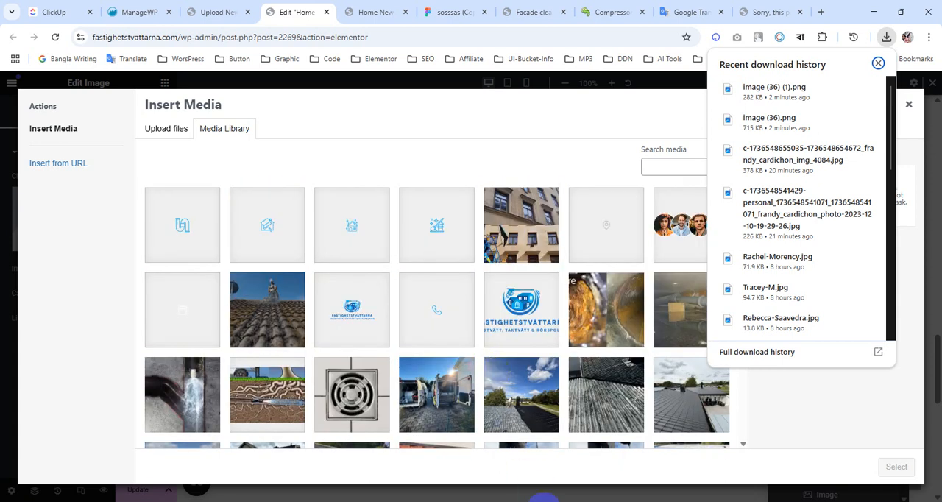
left_click(543, 499)
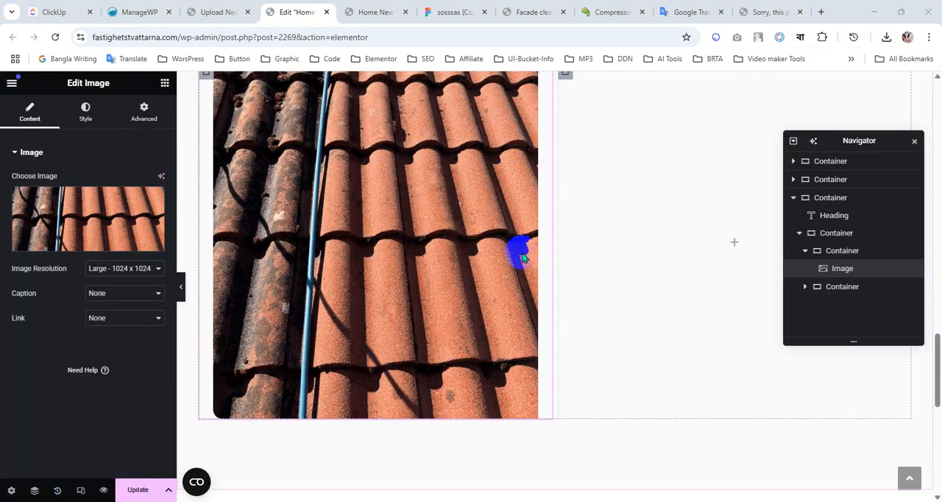
Align the roof image to the left within its container.
scroll(410, 312, "up", 1)
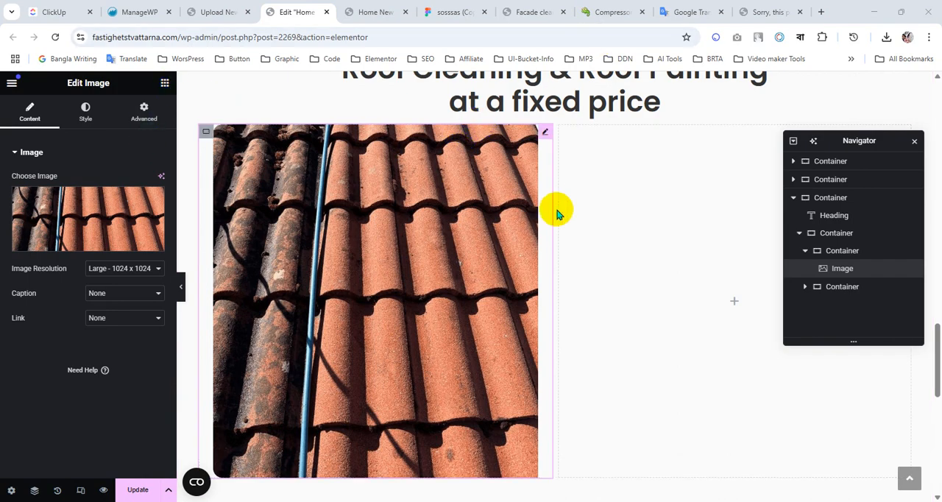
left_click(503, 308)
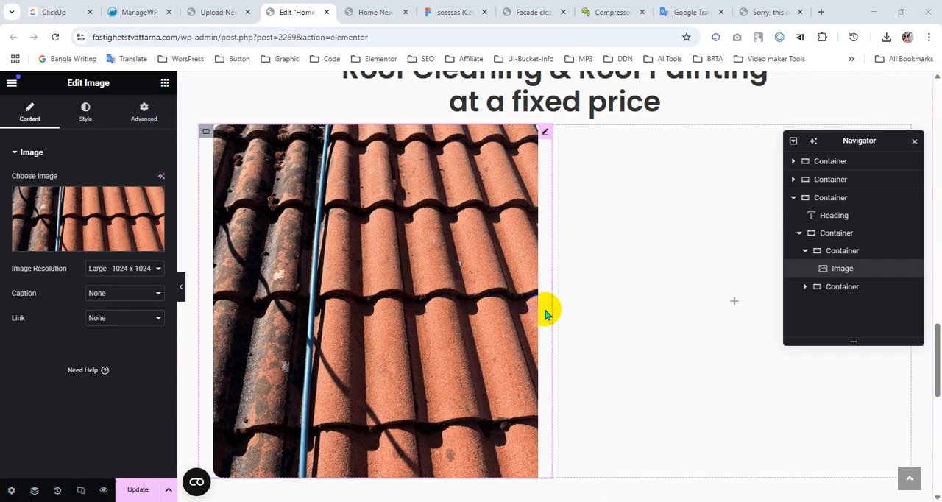
left_click(82, 124)
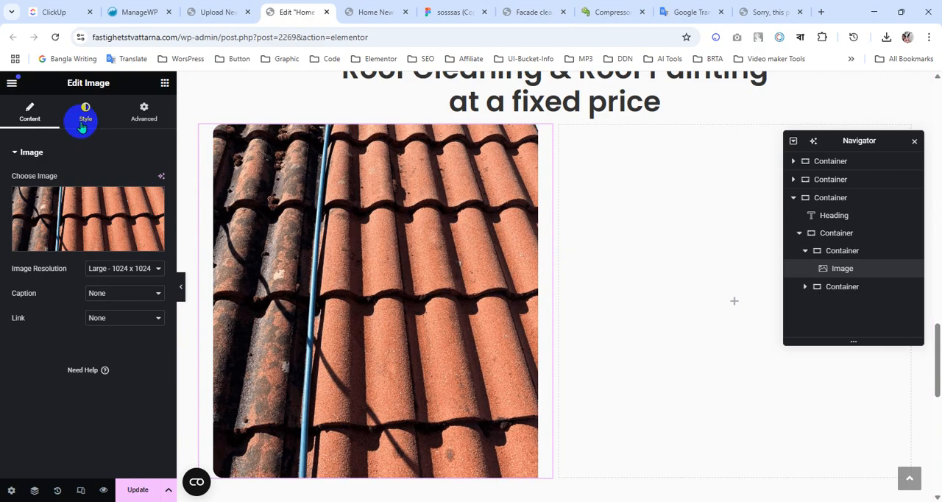
left_click(125, 181)
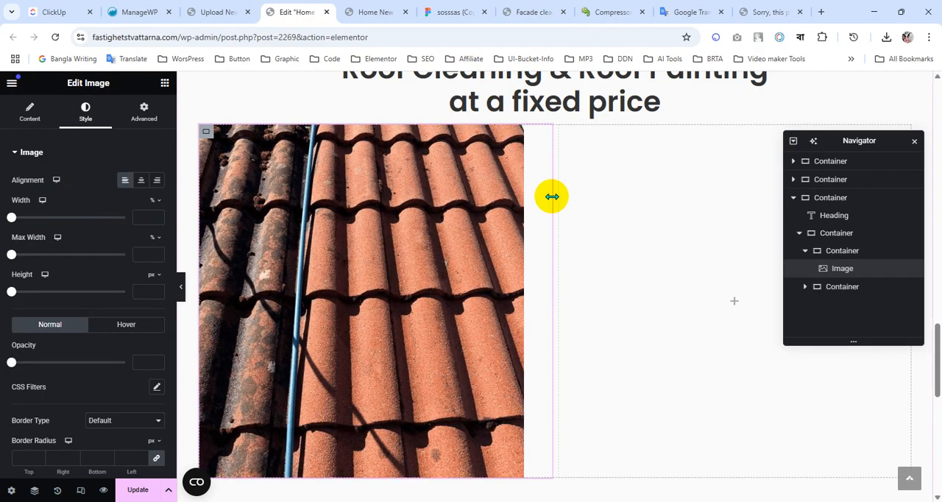
Narrow the first container to the roof image's width and add a Heading widget with the copied facade cleaning paragraph to the second container.
left_click_drag(550, 196, 522, 199)
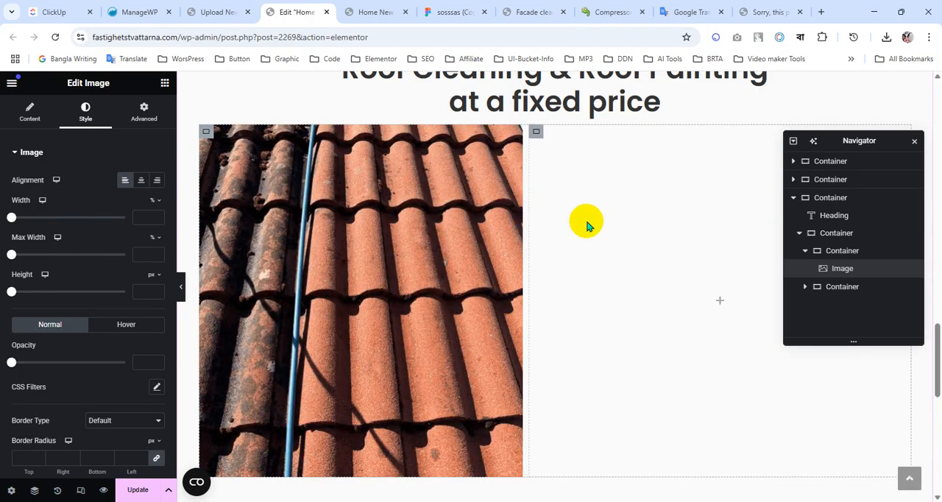
left_click(83, 136)
left_click(165, 82)
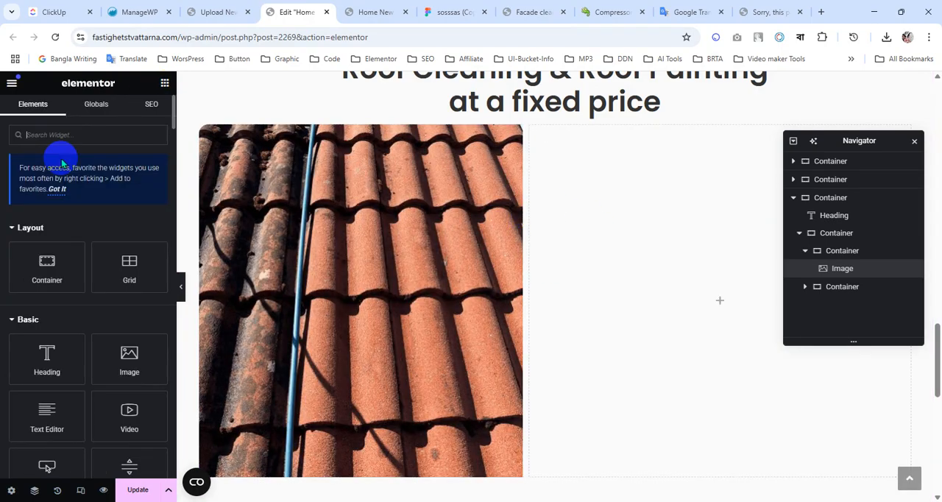
left_click_drag(45, 350, 616, 283)
left_click(81, 205)
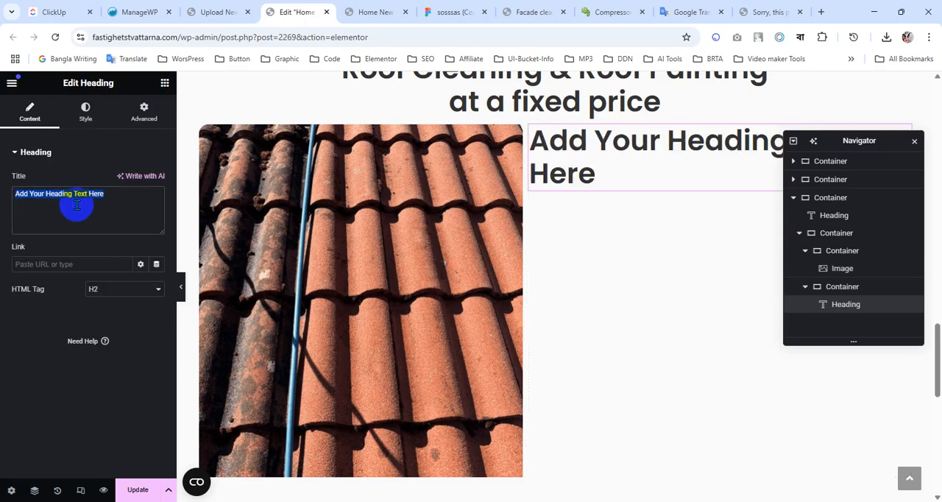
key("ctrl+v")
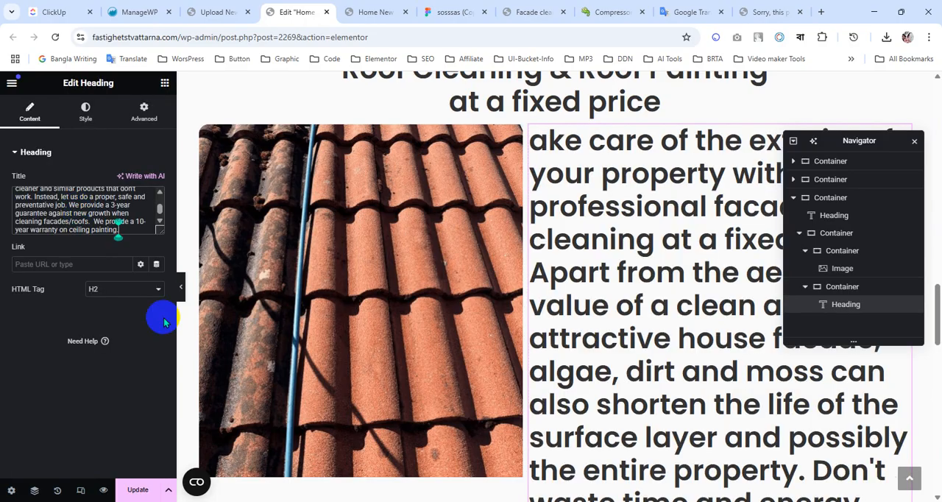
Set the paragraph heading's HTML tag to p and apply the global Text typography.
left_click(127, 291)
left_click(92, 420)
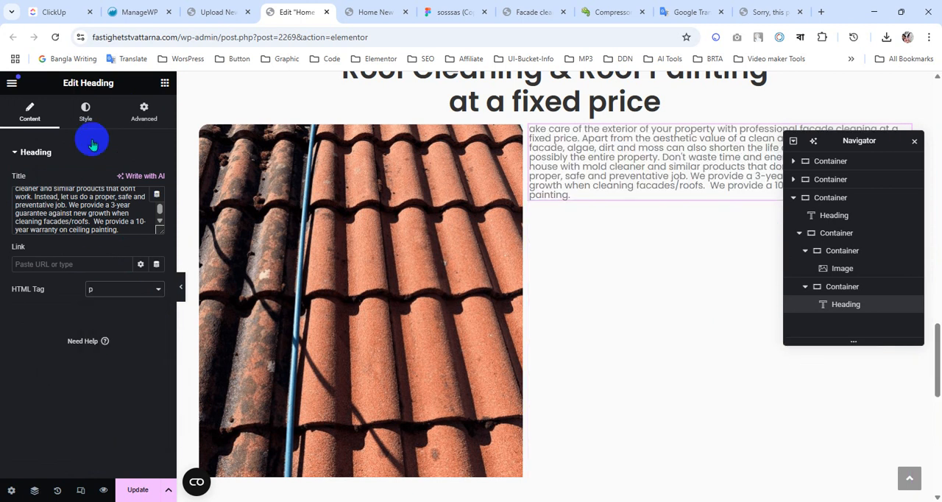
left_click(85, 112)
left_click(141, 215)
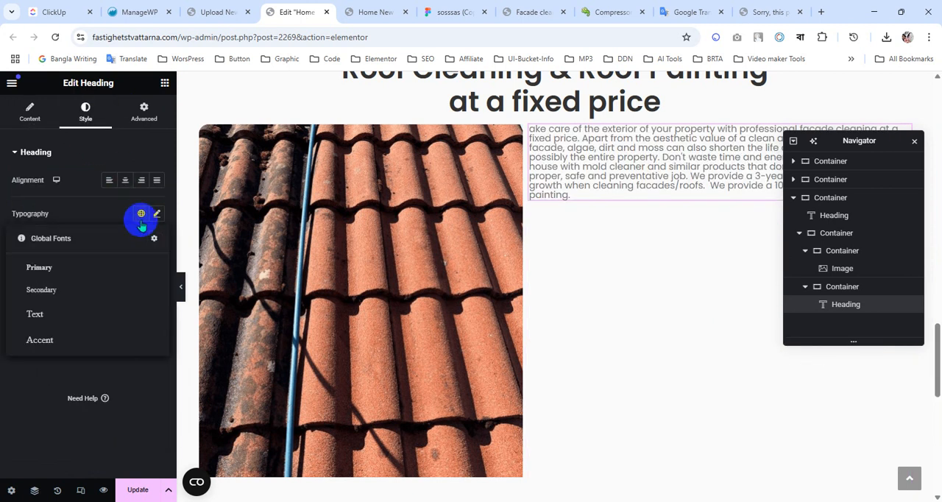
left_click(67, 316)
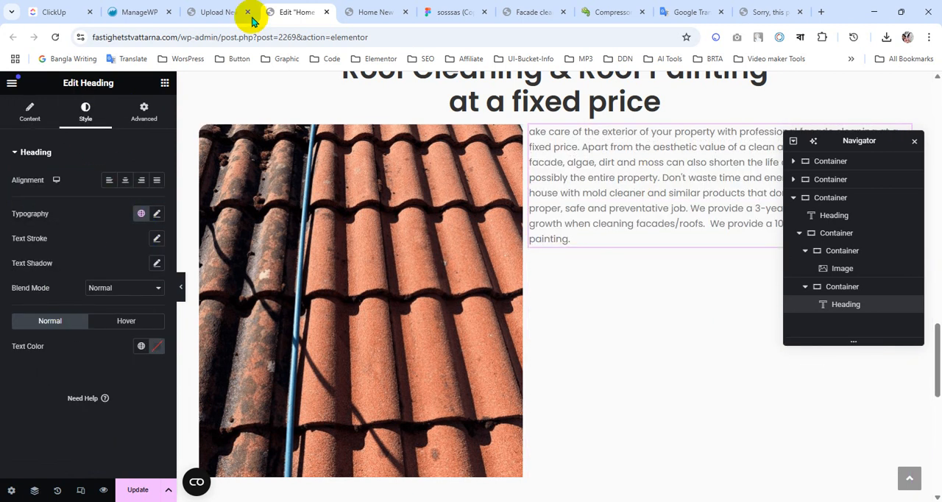
Examine the Call Us button's label and text settings below the paragraph in the Figma design.
left_click(439, 9)
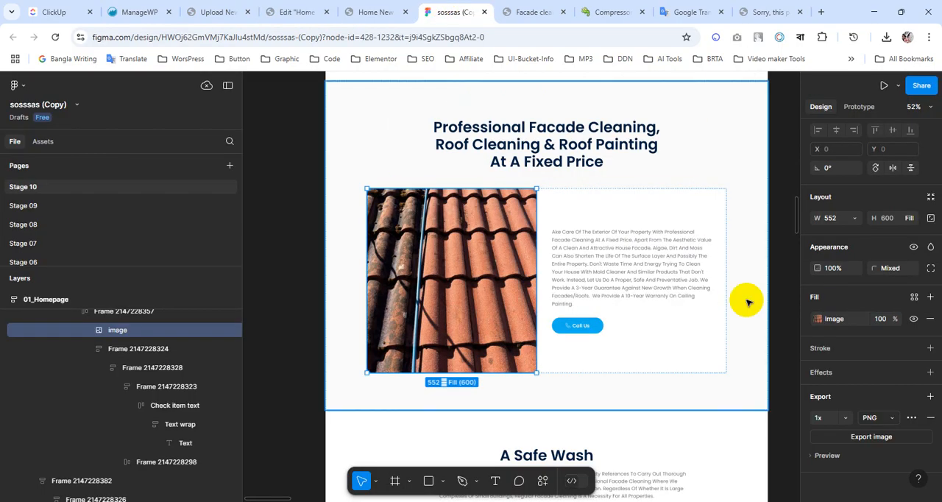
left_click(477, 209)
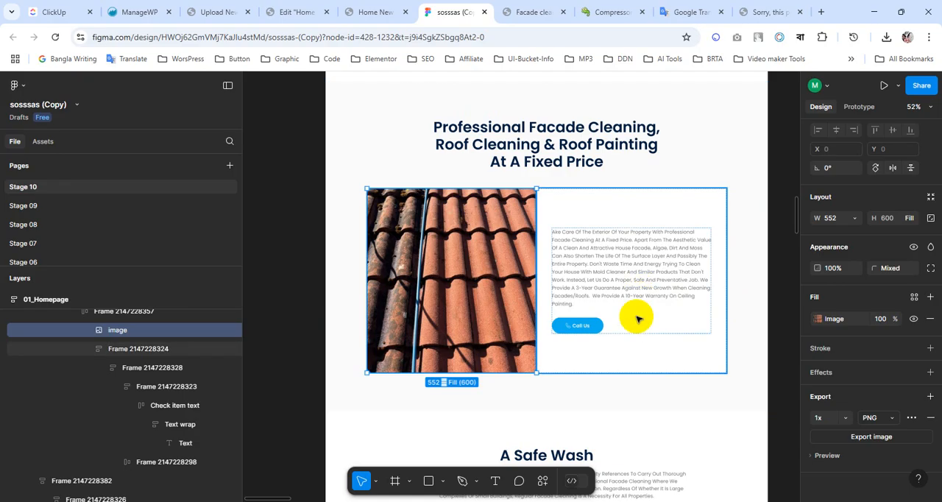
scroll(597, 330, "up", 5)
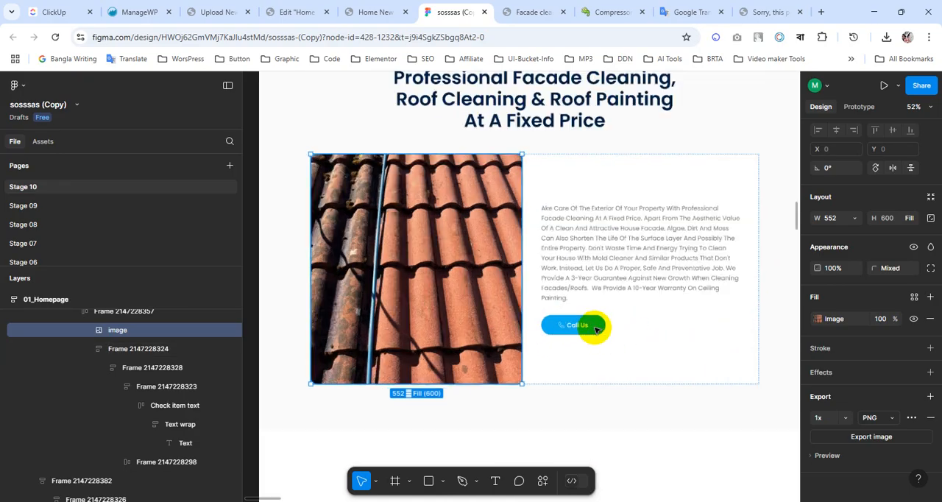
left_click(570, 326)
double_click(570, 326)
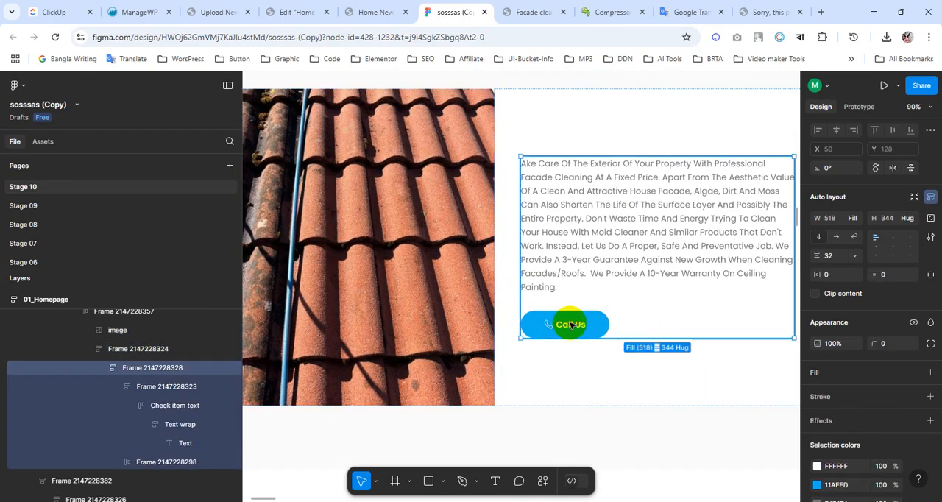
double_click(570, 326)
double_click(571, 327)
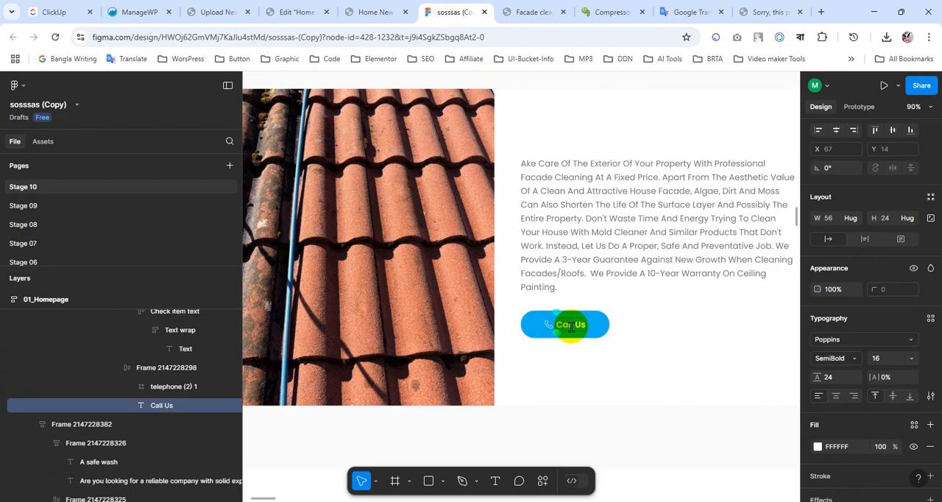
left_click(372, 12)
left_click(294, 12)
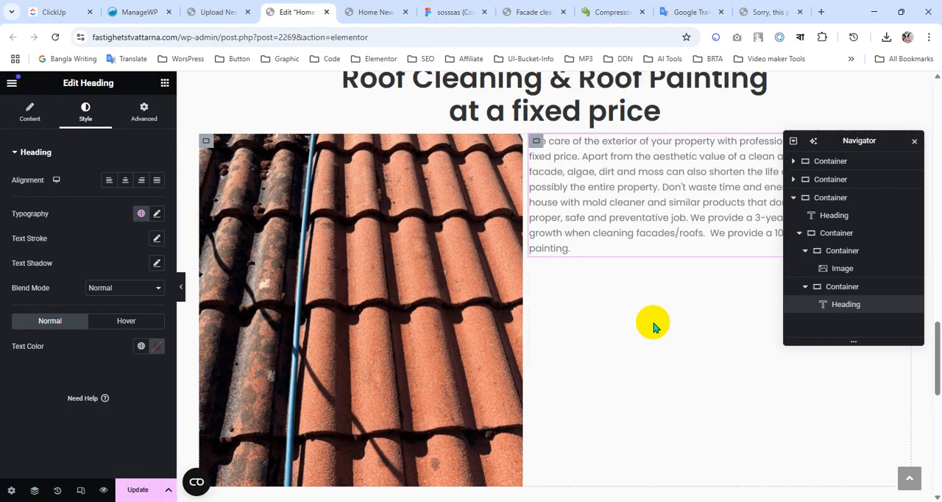
Add a Button widget below the facade cleaning paragraph in the second container.
scroll(640, 326, "up", 15)
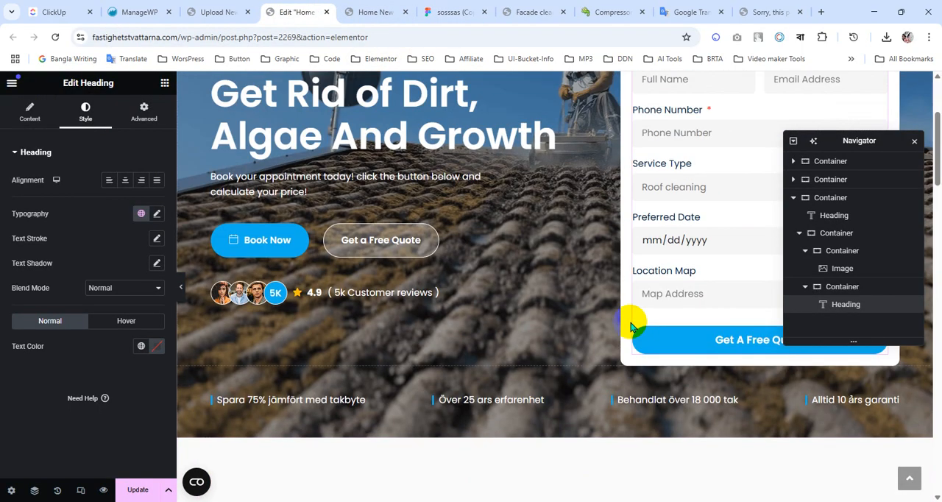
scroll(631, 326, "up", 3)
scroll(631, 327, "down", 15)
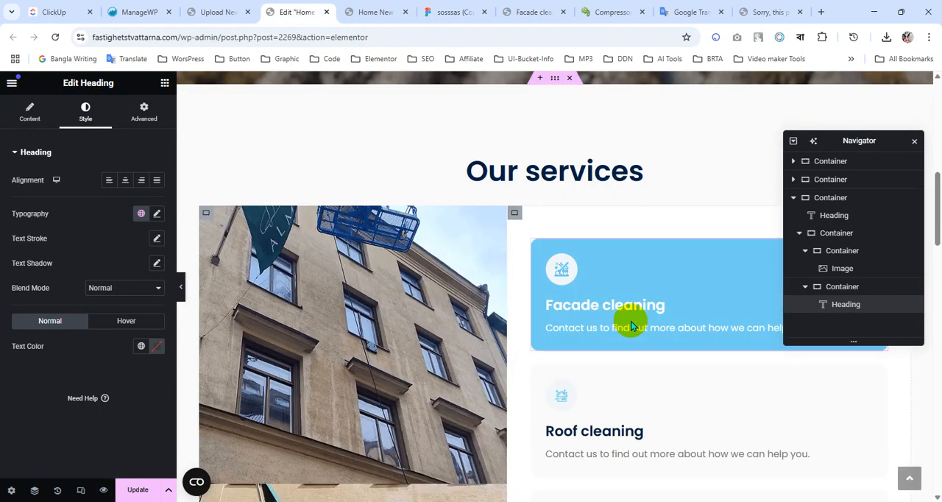
scroll(631, 319, "down", 5)
scroll(631, 319, "up", 4)
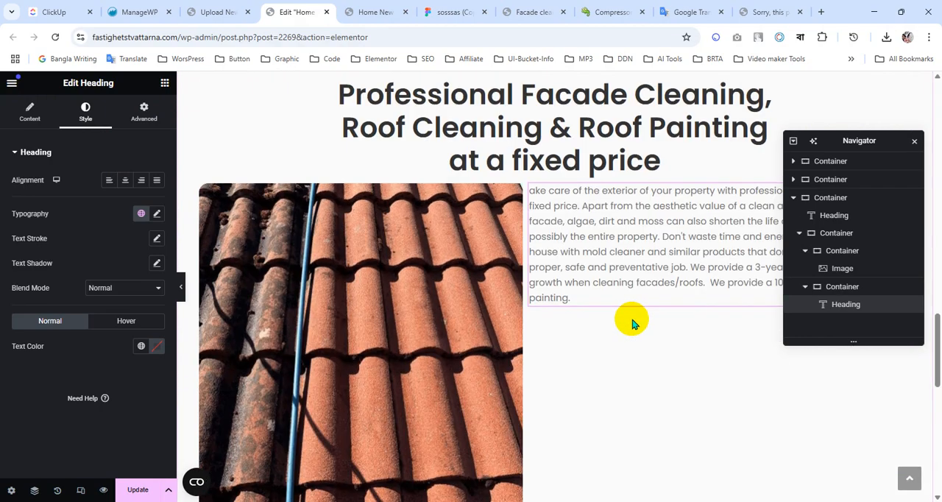
left_click(165, 83)
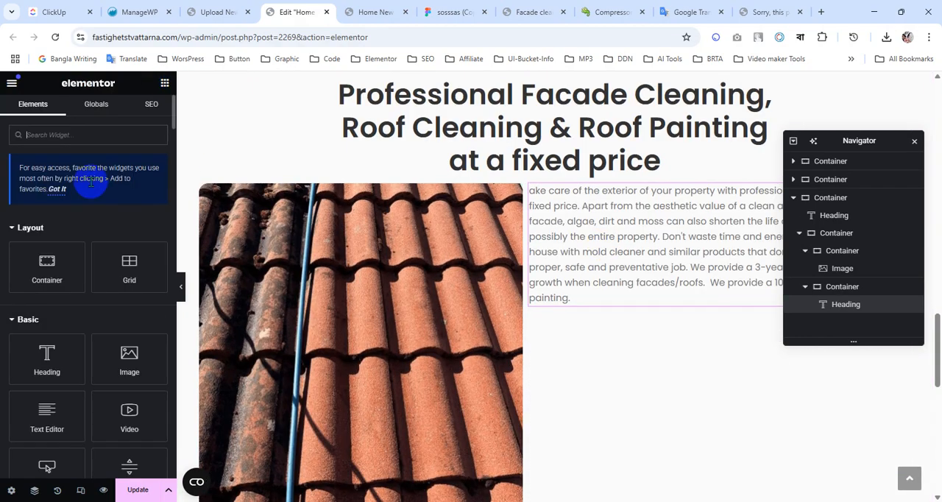
left_click(90, 140)
type("butt")
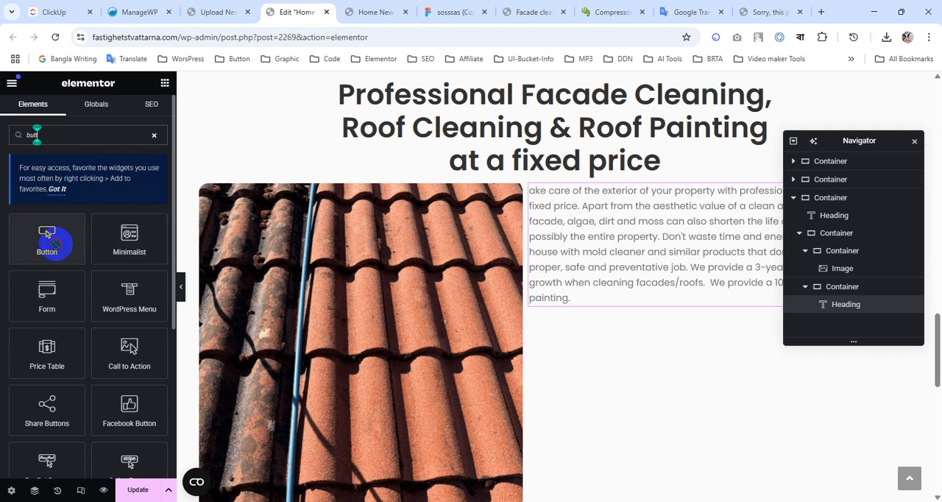
left_click_drag(47, 234, 641, 248)
Change the new button's text to "Call Us" as in the Figma design.
left_click(34, 250)
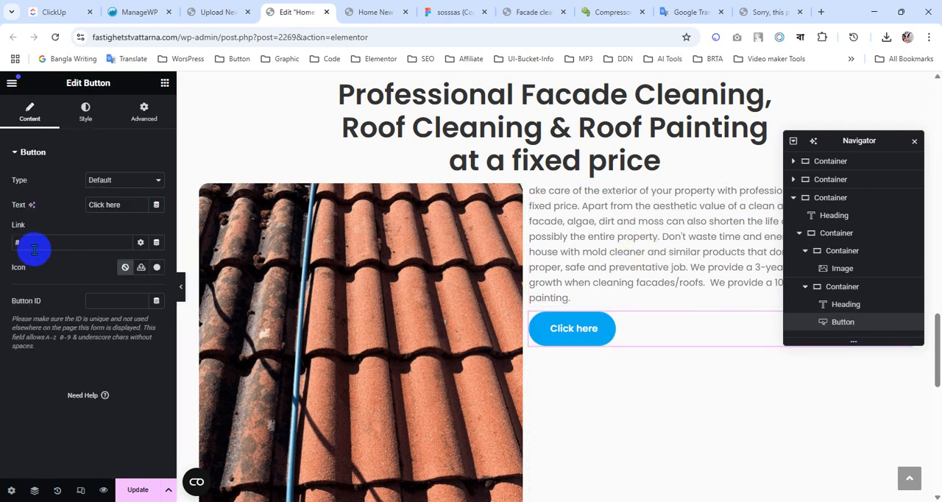
type("Call")
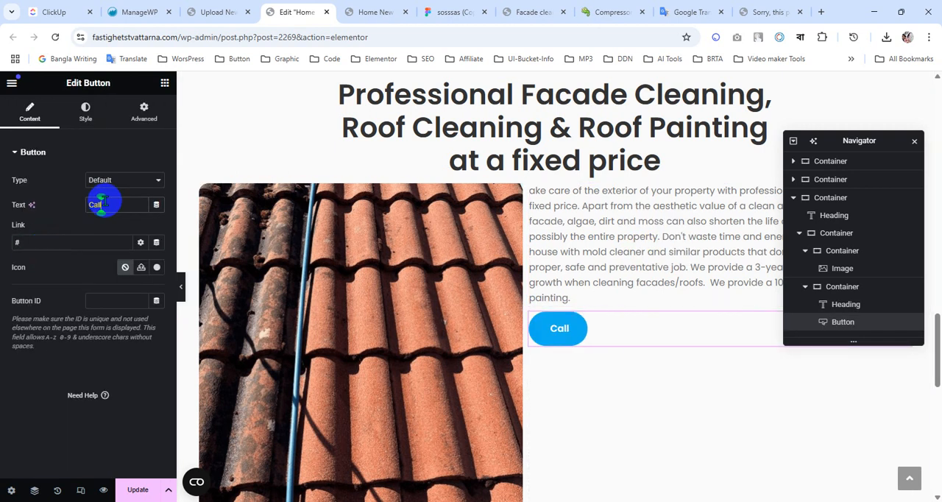
left_click(450, 10)
left_click(372, 11)
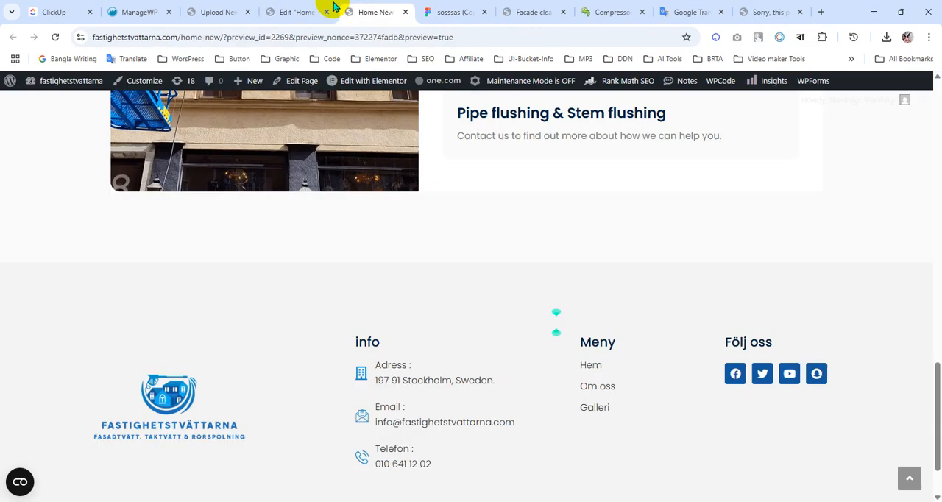
left_click(289, 11)
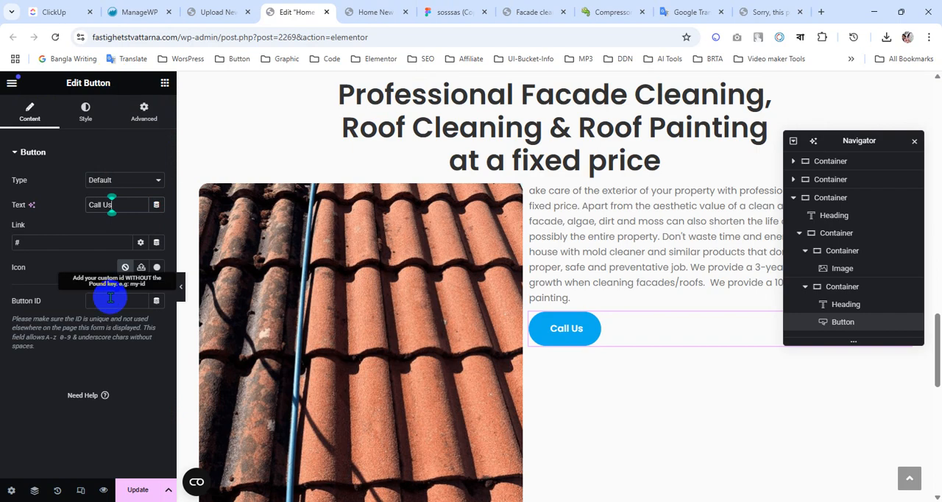
Search the icon library for "call" and insert the first outlined phone icon into the Call Us button.
left_click(156, 269)
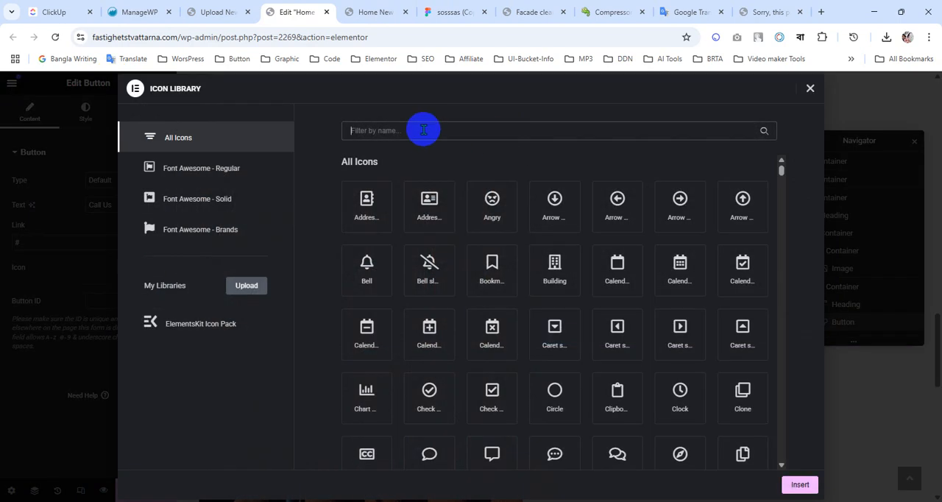
type("call")
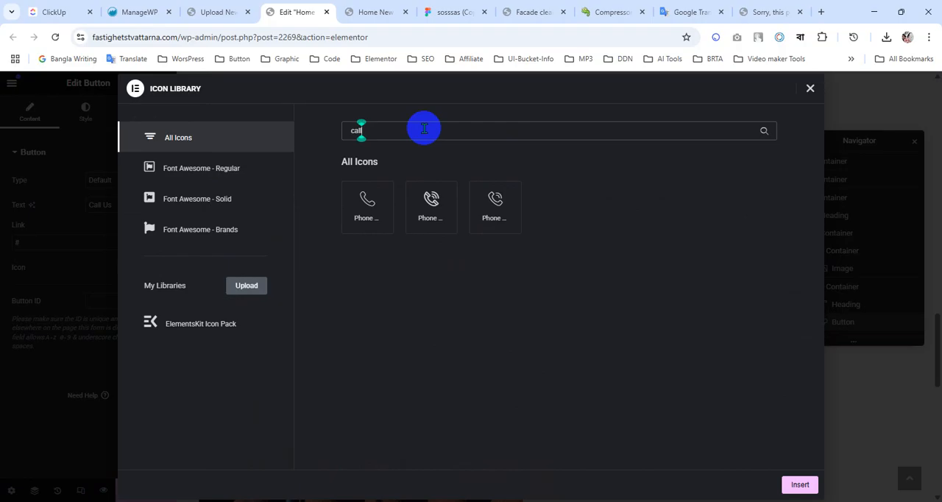
left_click(361, 200)
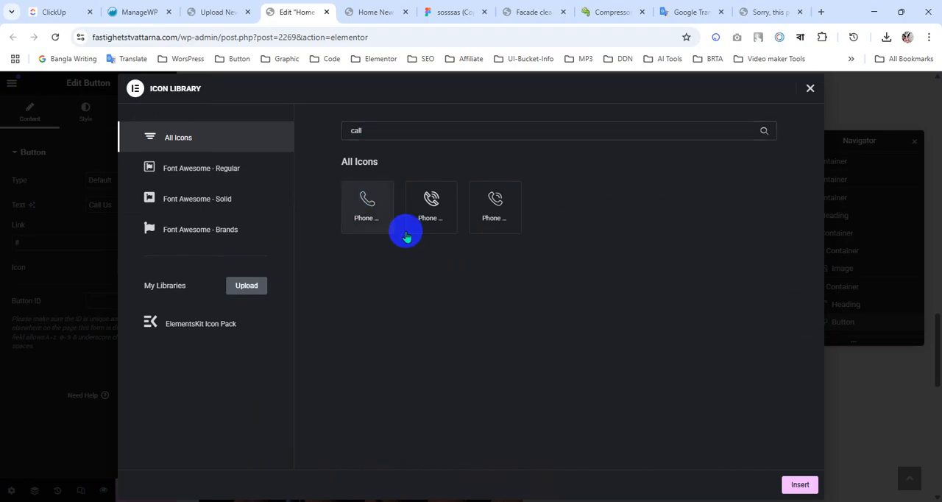
left_click(455, 12)
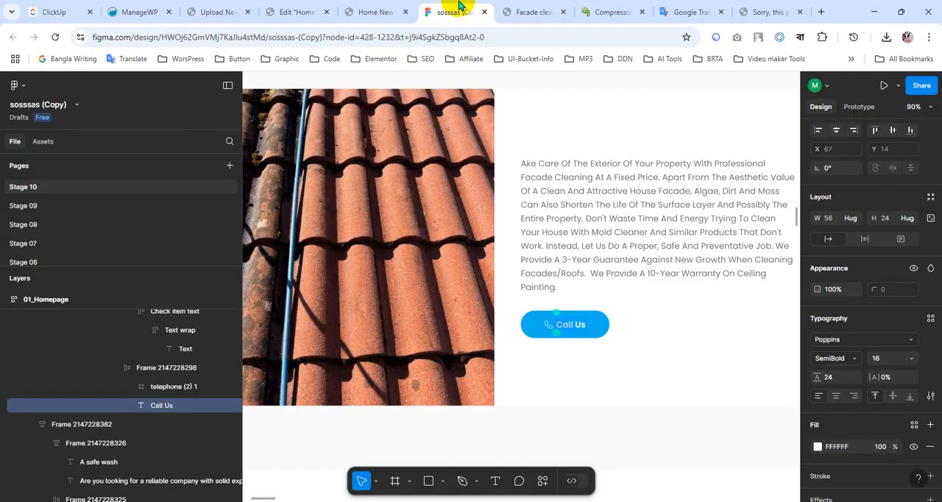
left_click(379, 12)
left_click(294, 10)
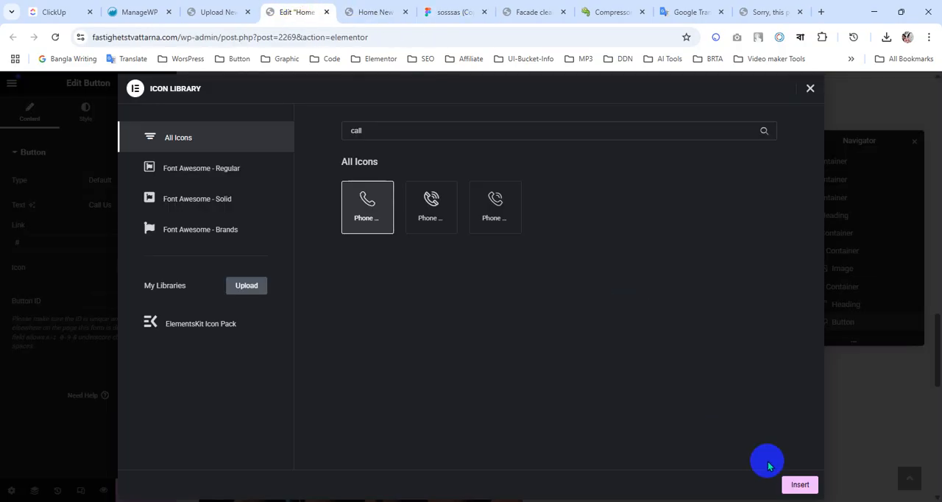
left_click(798, 485)
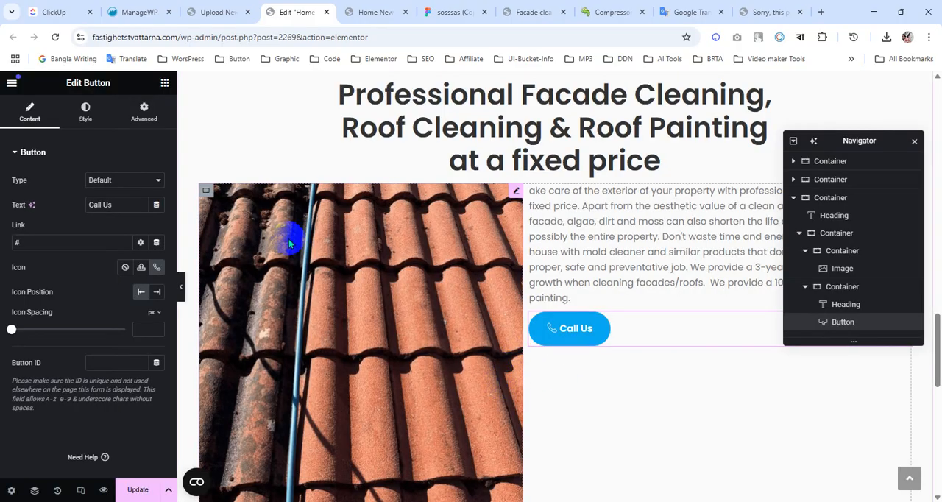
Compare the Call Us button with the Figma design and set its icon spacing to 8 px.
left_click(451, 14)
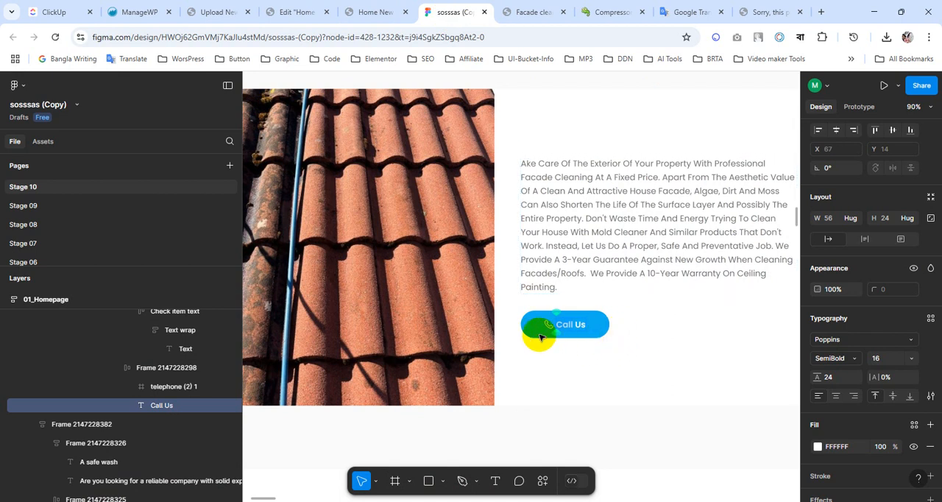
left_click(356, 13)
left_click(298, 11)
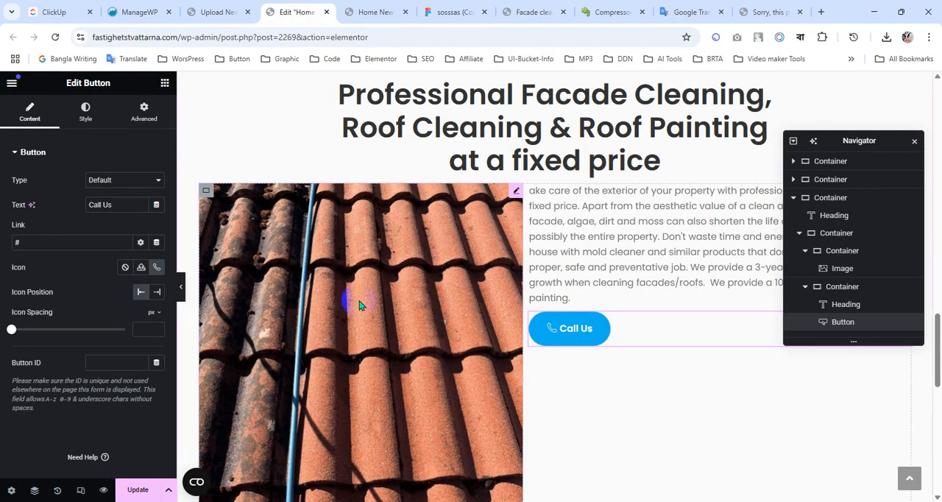
left_click(445, 8)
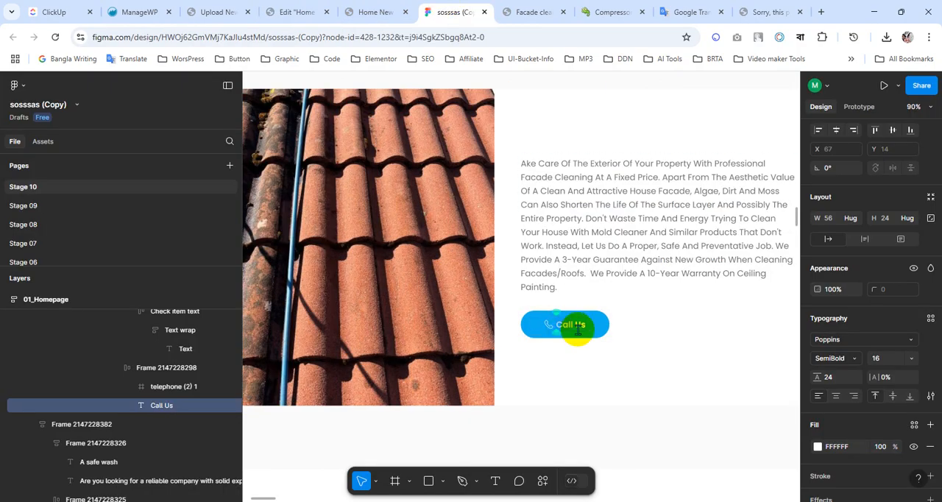
left_click(298, 9)
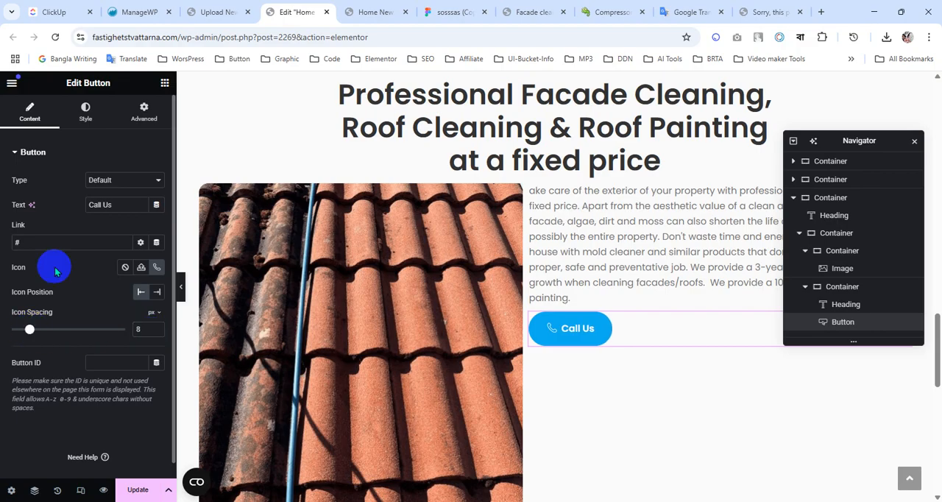
Set the Call Us button's padding to 15 px top and bottom and 45 px left and right.
left_click(90, 123)
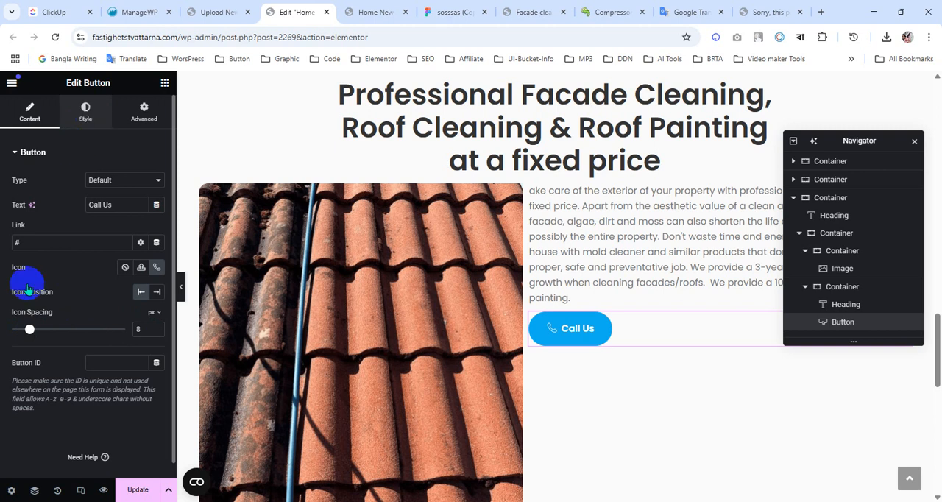
scroll(34, 331, "down", 2)
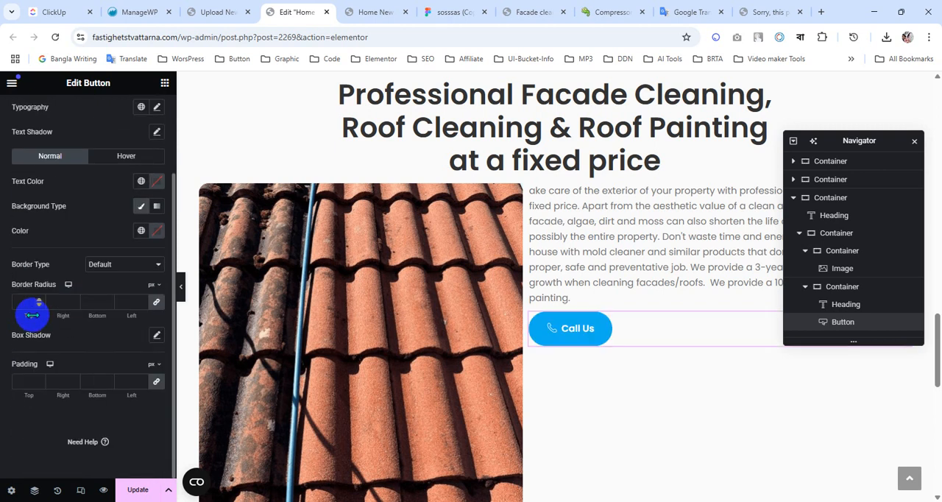
left_click(156, 381)
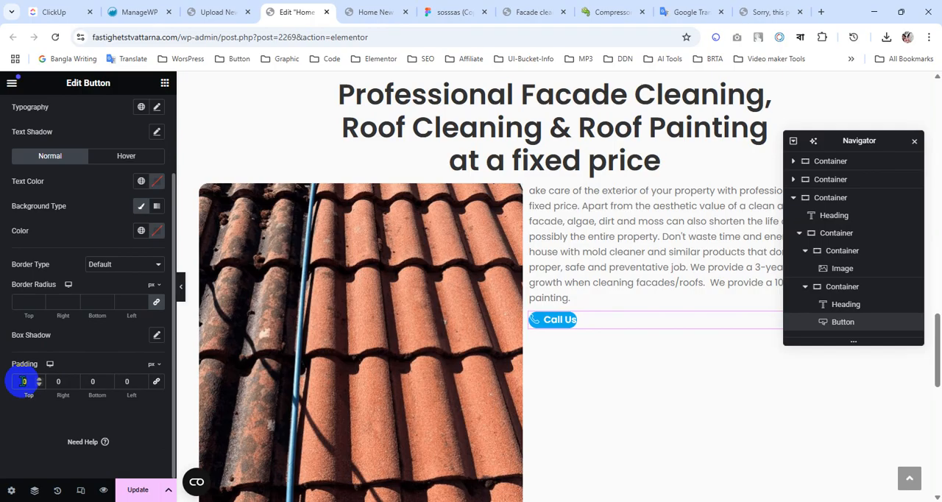
left_click(24, 382)
type("15")
left_click(64, 383)
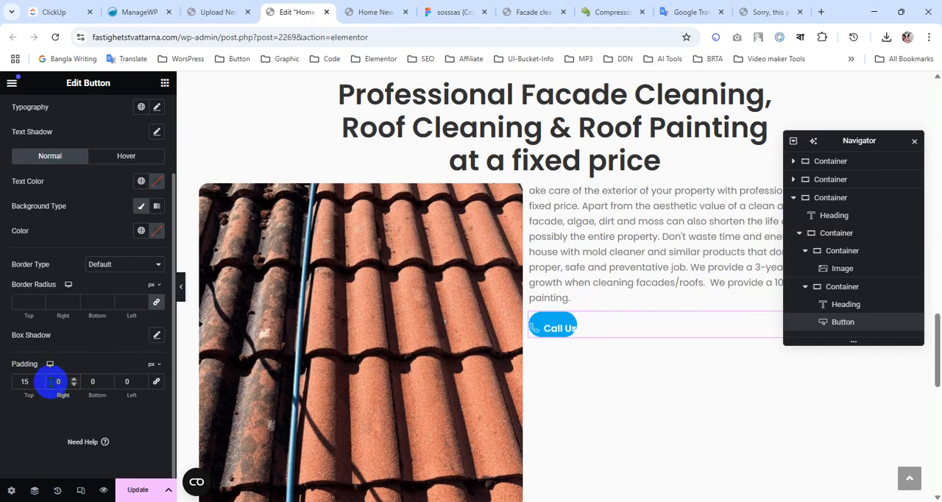
type("3")
left_click(121, 382)
type("3")
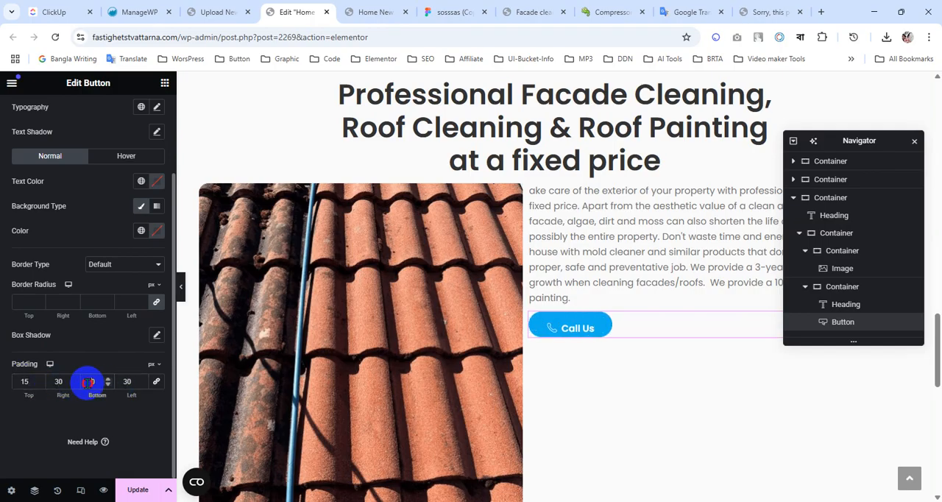
left_click(88, 383)
type("15")
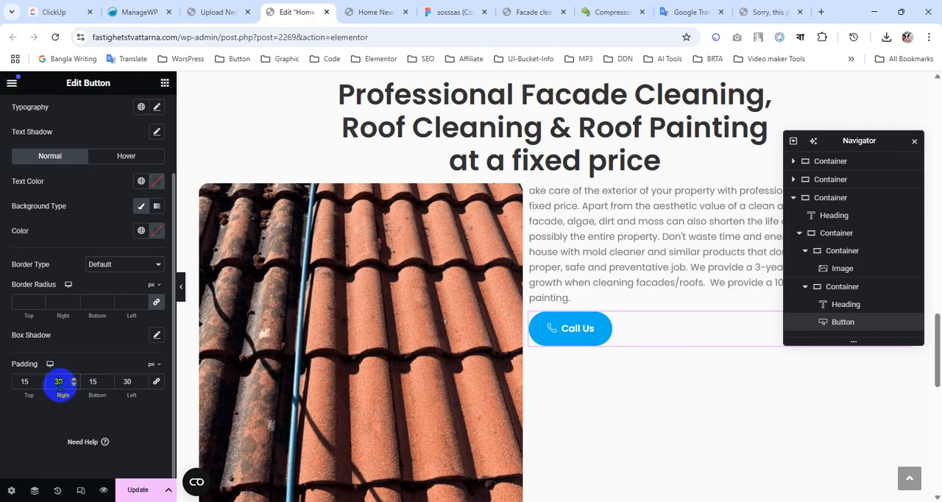
type("45")
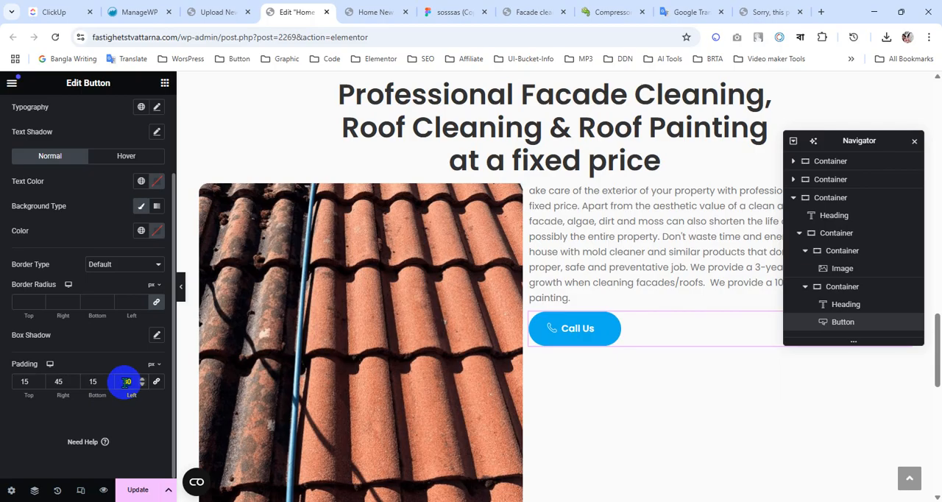
type("45")
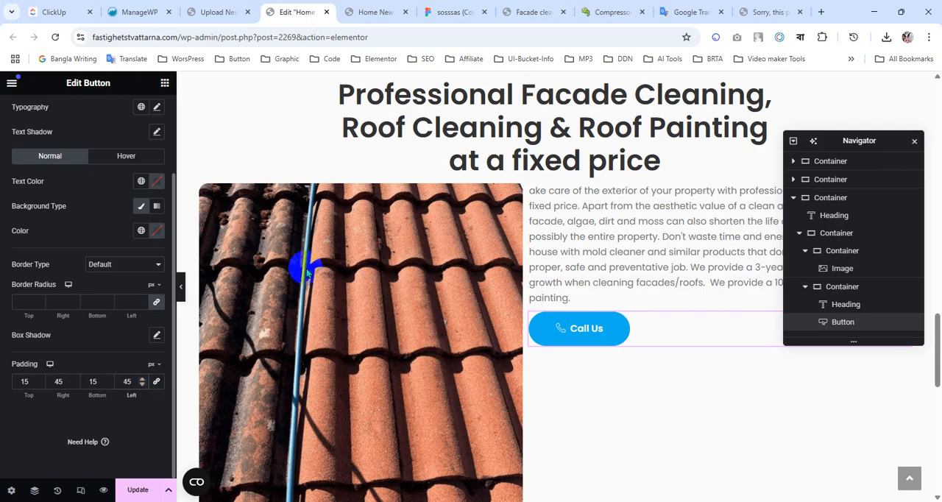
Check the Call Us button's label dimensions in the Figma design and return to the Elementor editor.
left_click(457, 8)
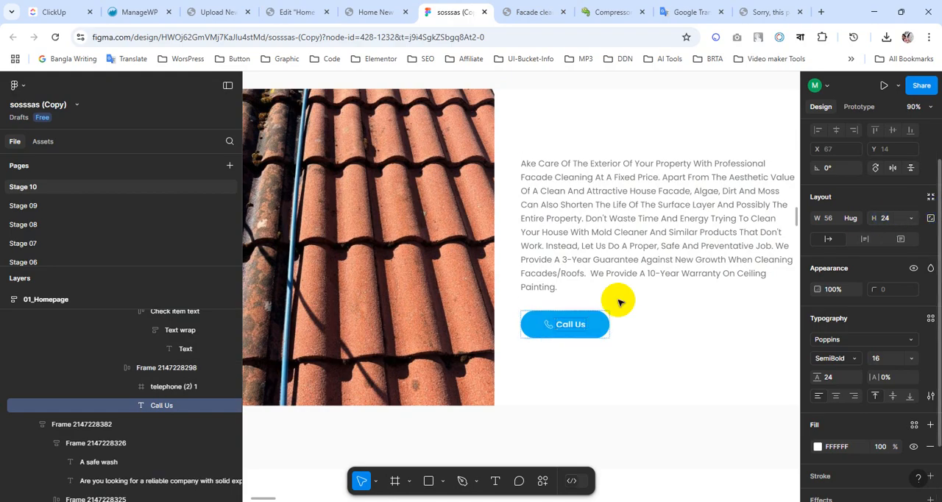
left_click(593, 322)
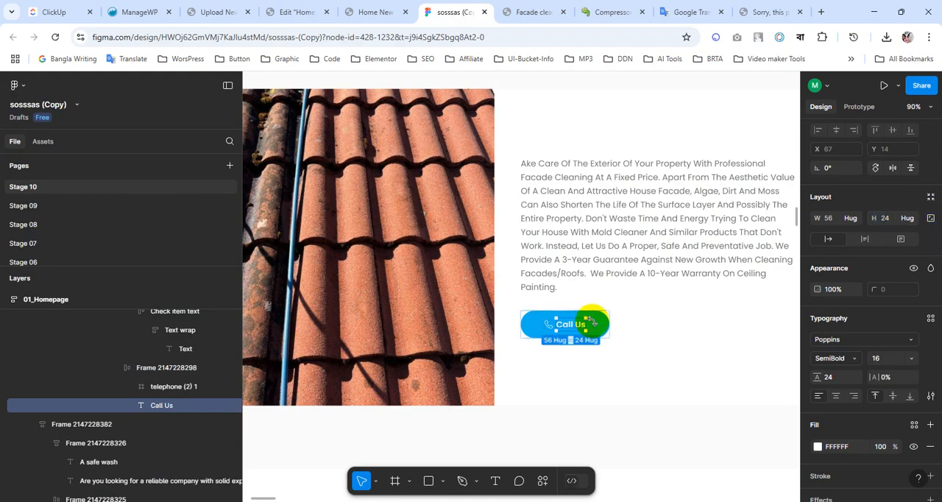
left_click(362, 9)
left_click(295, 9)
Try a custom width of 56 px on the Call Us button, then clear the value.
scroll(96, 251, "up", 2)
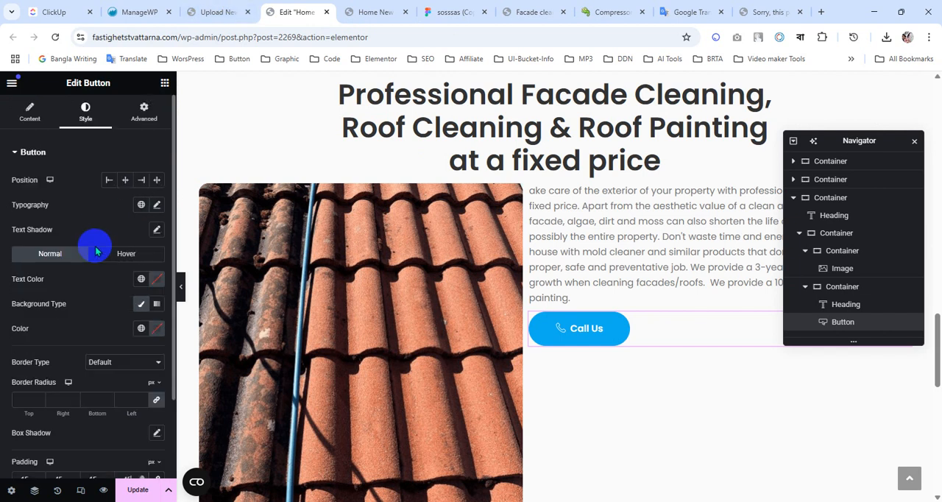
left_click(144, 112)
left_click(125, 272)
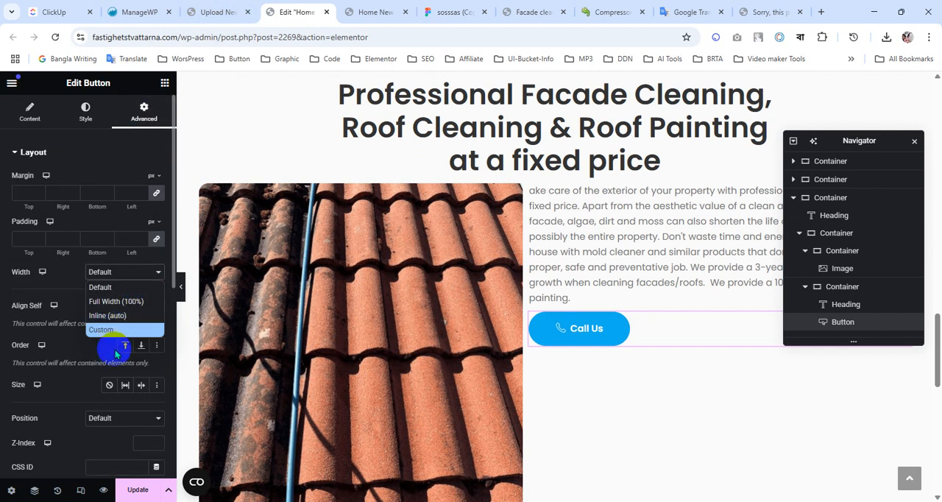
left_click(111, 329)
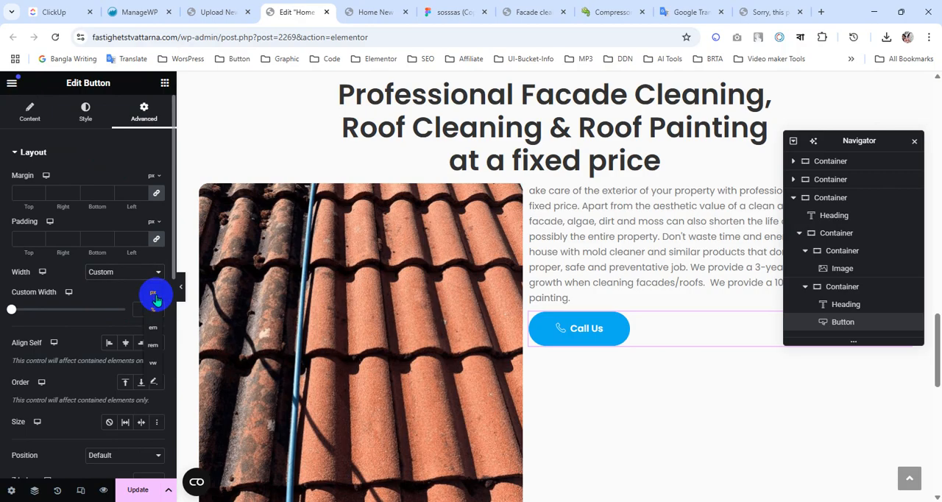
left_click(152, 296)
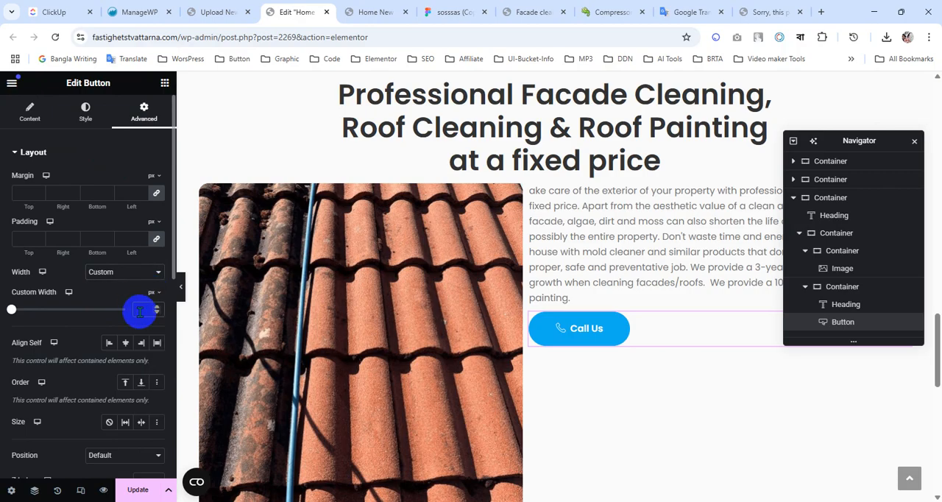
left_click(139, 310)
type("1")
type("56")
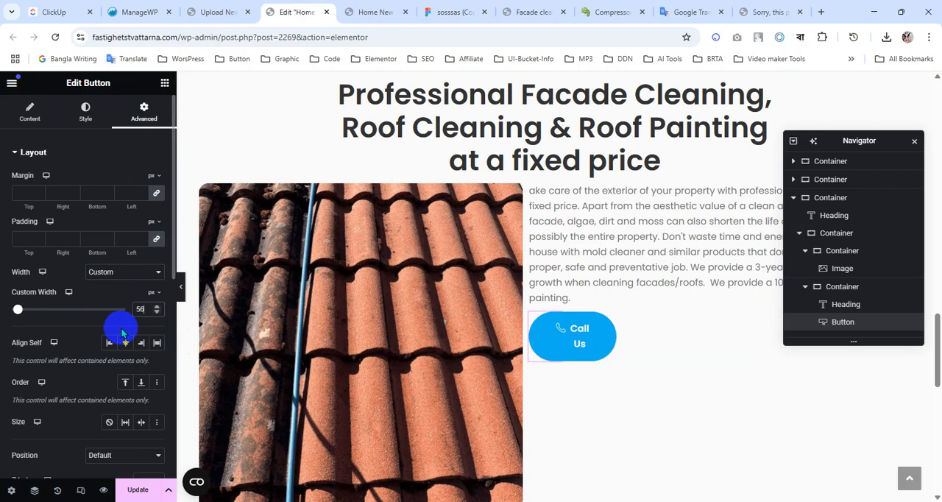
key("BackSpace")
key("BackSpace")
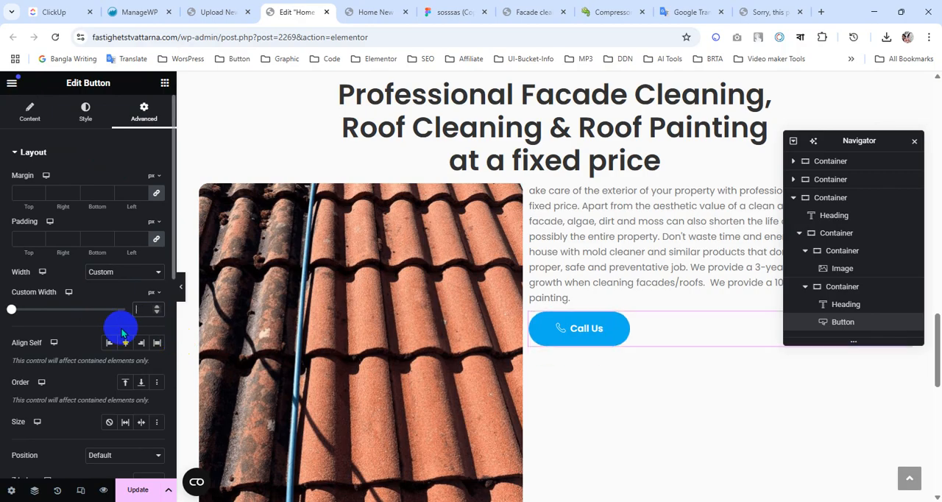
Reduce the Call Us button's top and bottom padding to 12 px.
scroll(20, 326, "down", 2)
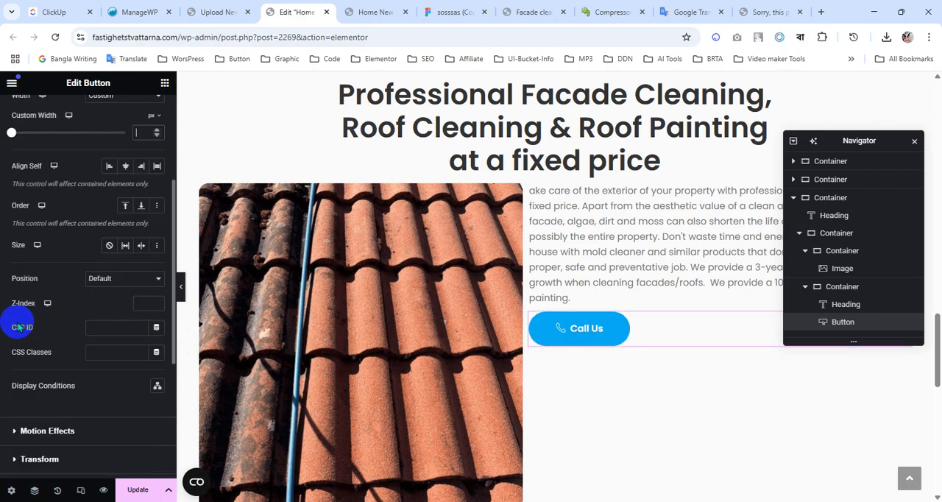
scroll(19, 295, "up", 5)
left_click(27, 110)
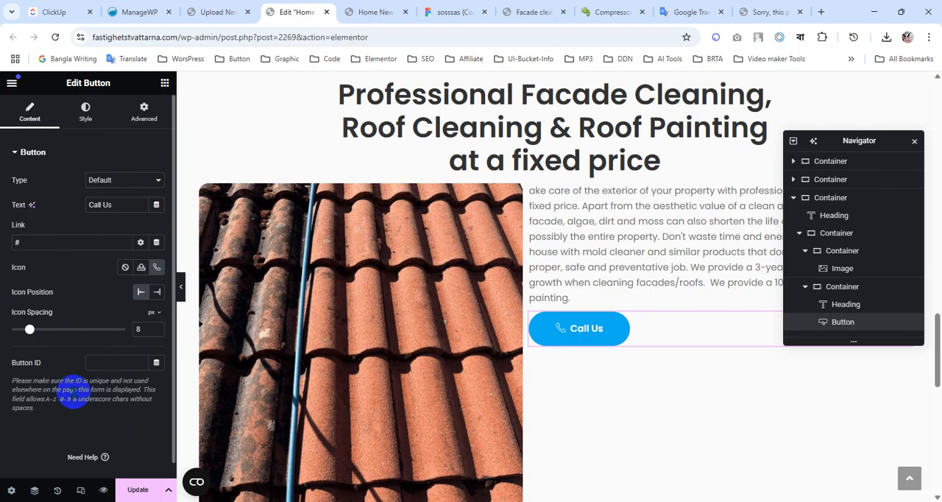
left_click(85, 111)
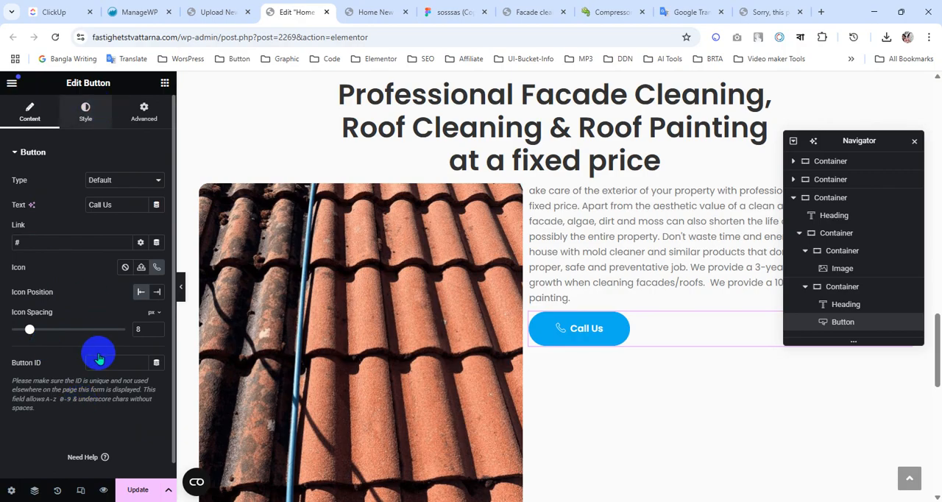
scroll(95, 362, "down", 2)
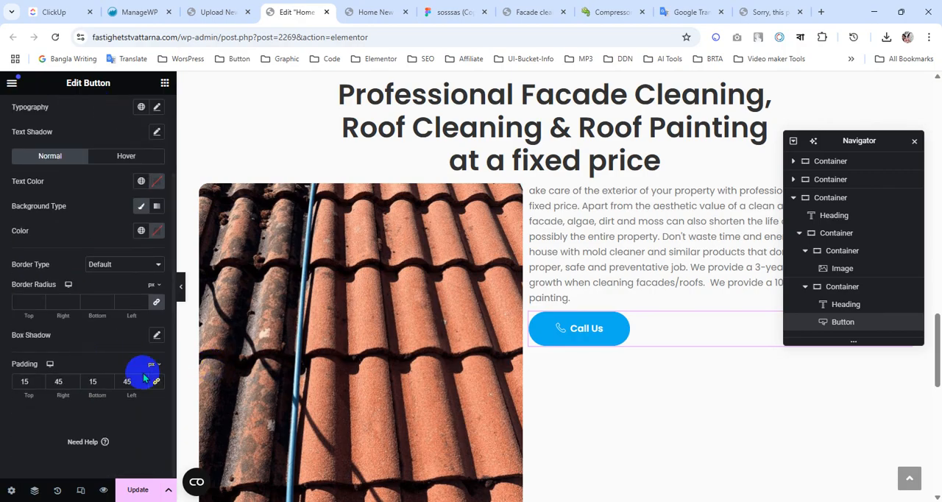
left_click(40, 384)
left_click(40, 384)
left_click(40, 384)
left_click(92, 383)
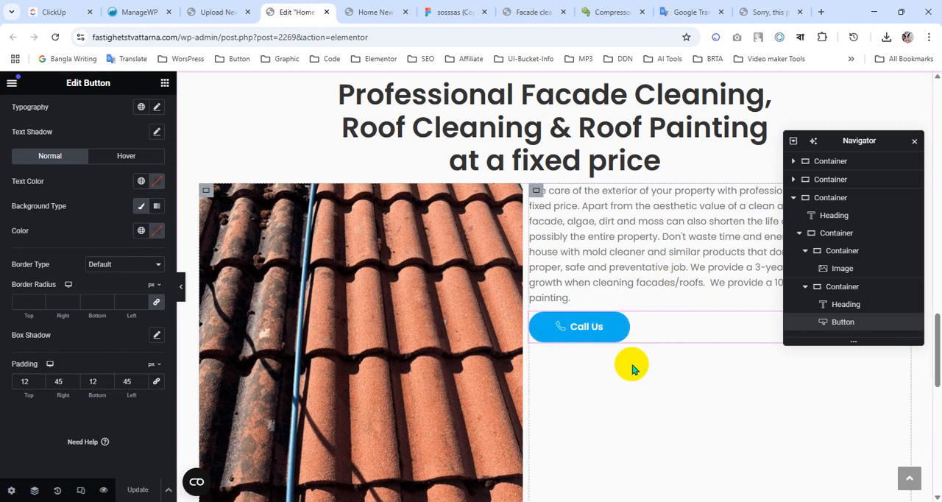
Vertically center the paragraph and button within their container by setting its content justification to center.
left_click(536, 191)
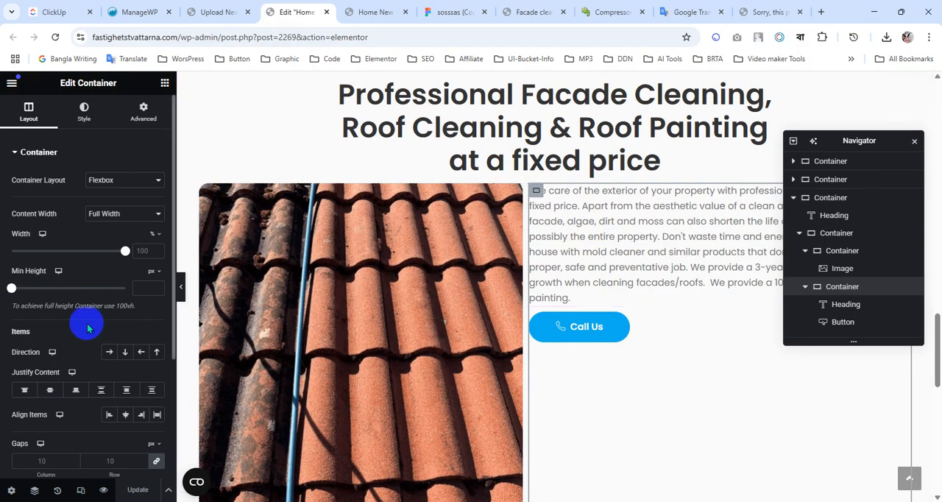
scroll(84, 322, "down", 3)
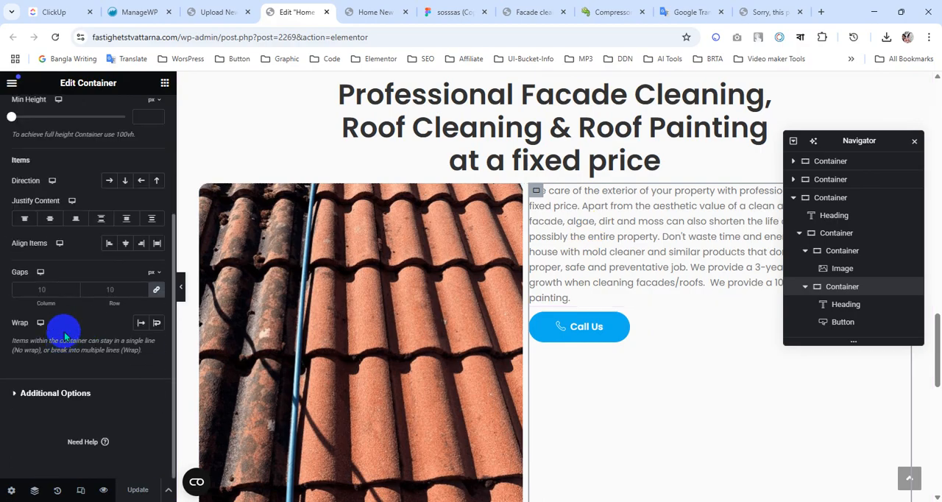
left_click(48, 217)
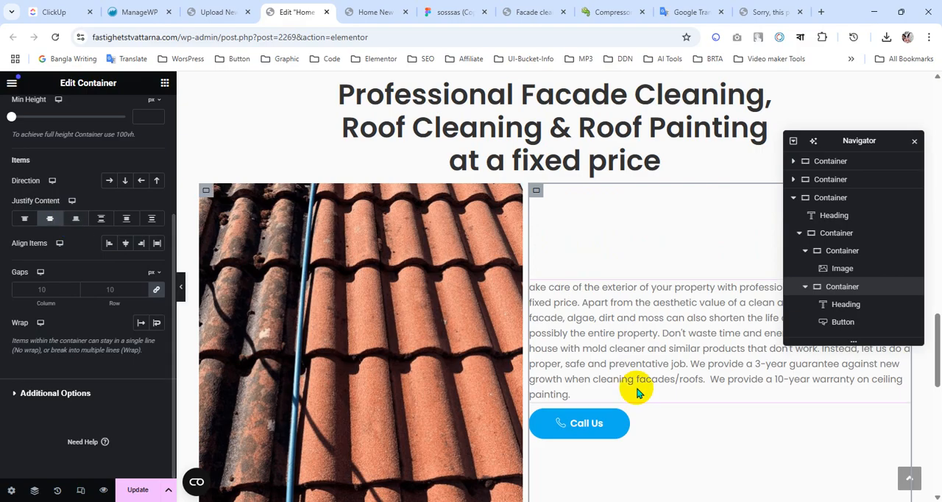
Inspect the text column frame's padding, spacing and fill in Figma and compare it with the Elementor section.
left_click(444, 12)
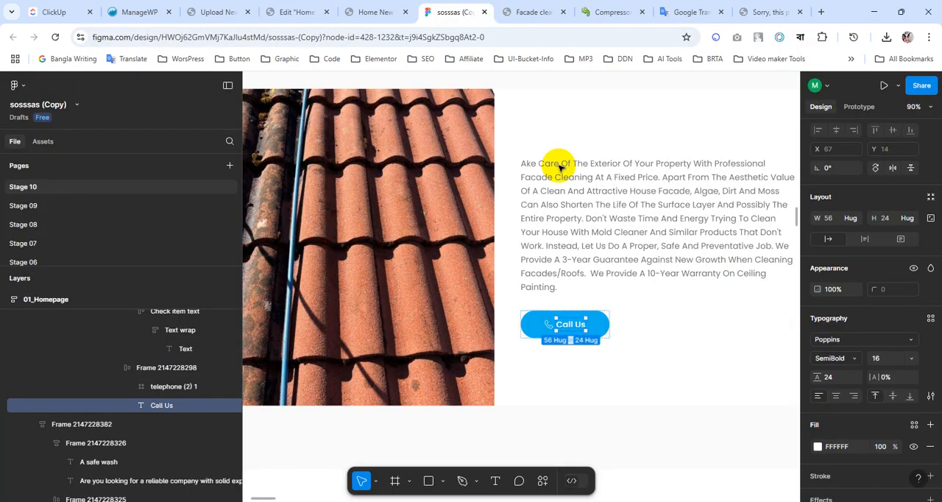
left_click(523, 195)
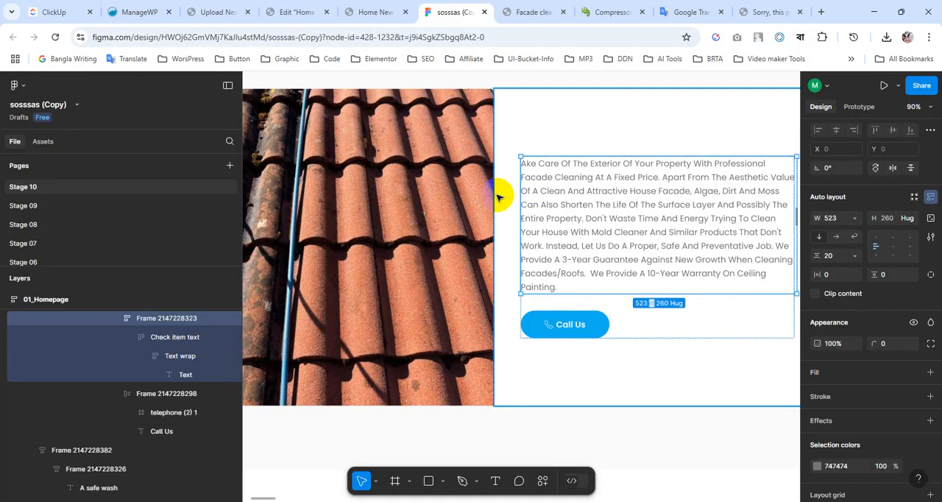
left_click(498, 200)
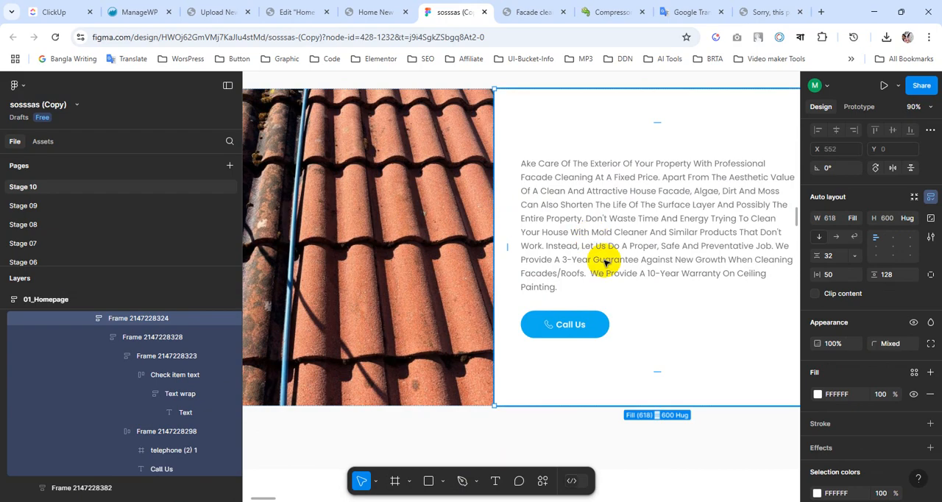
scroll(608, 264, "up", 1)
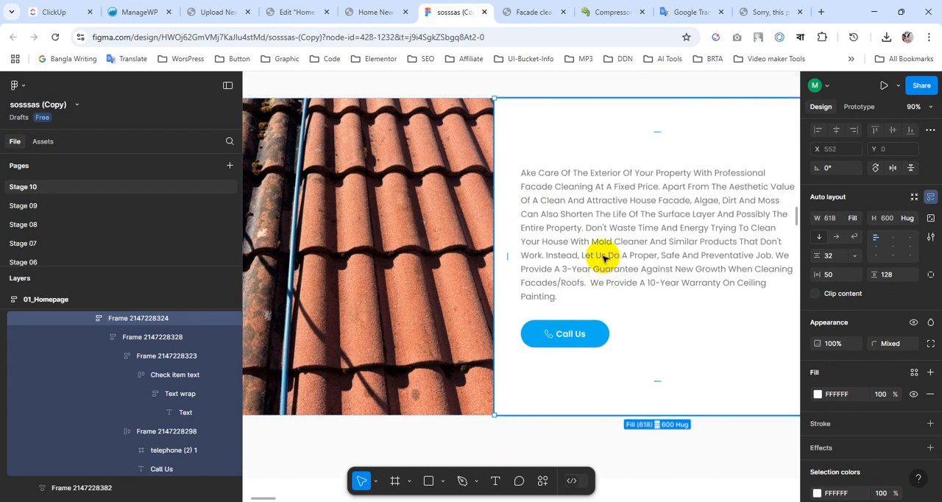
scroll(524, 246, "up", 1)
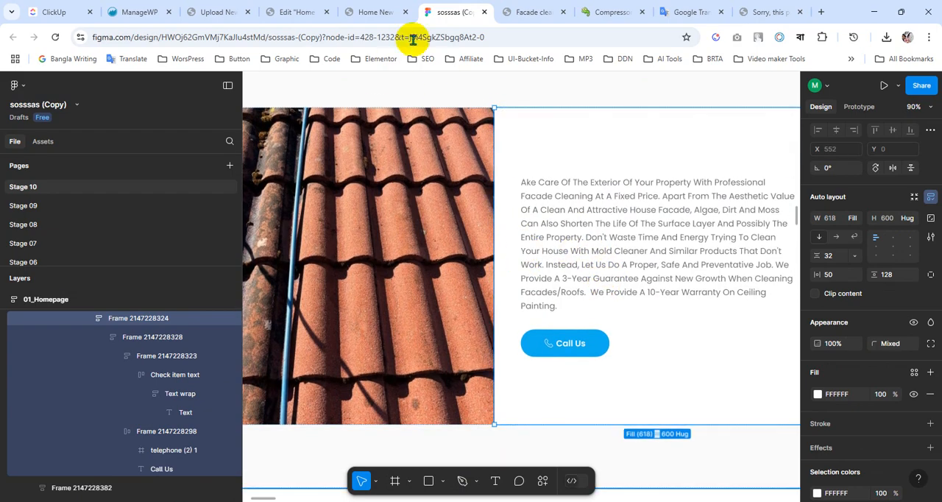
left_click(376, 12)
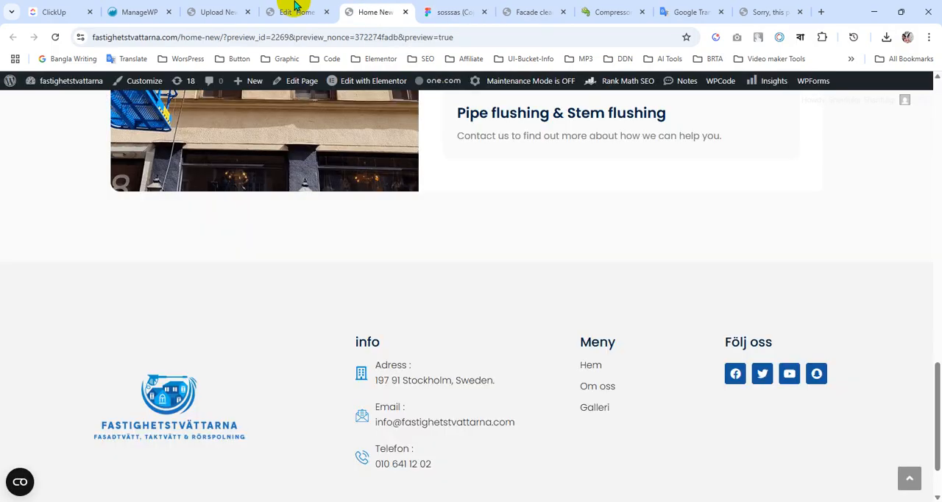
left_click(295, 12)
scroll(462, 279, "up", 3)
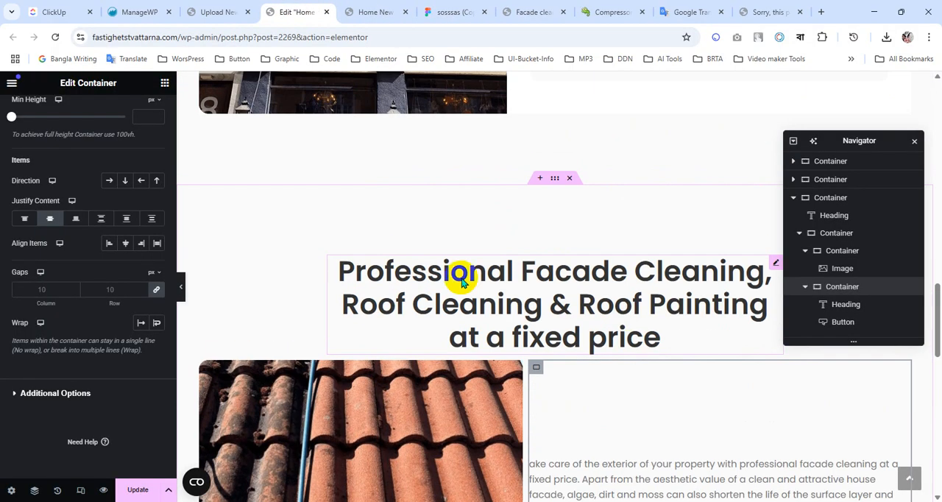
scroll(608, 236, "down", 3)
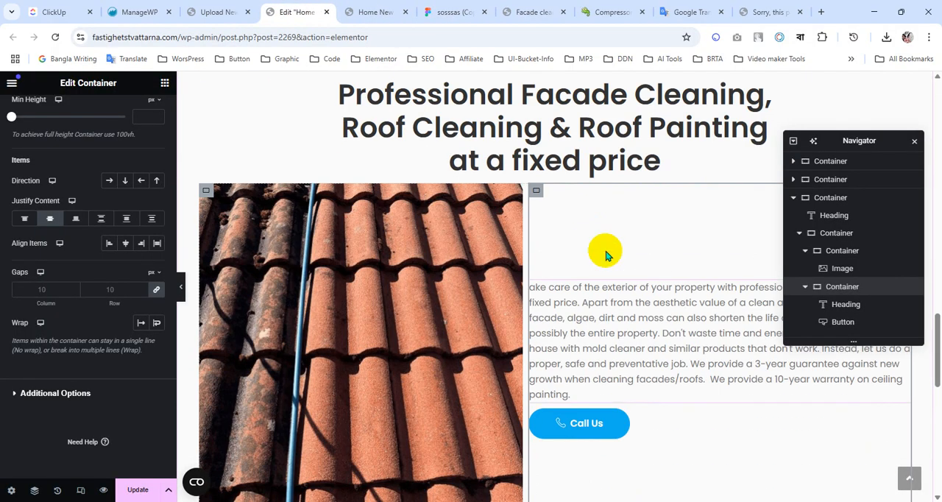
Give the inner container holding the roof image and text column a classic background in the global color FFFFFF.
left_click(839, 237)
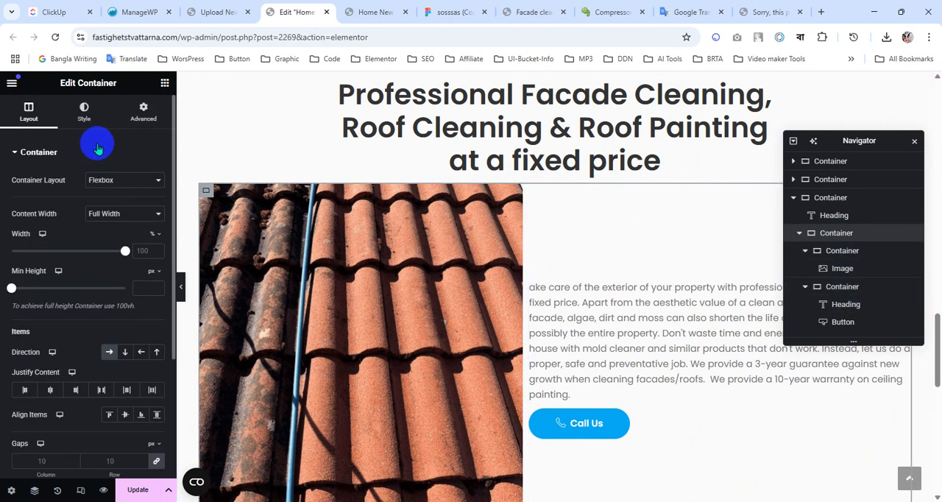
left_click(87, 119)
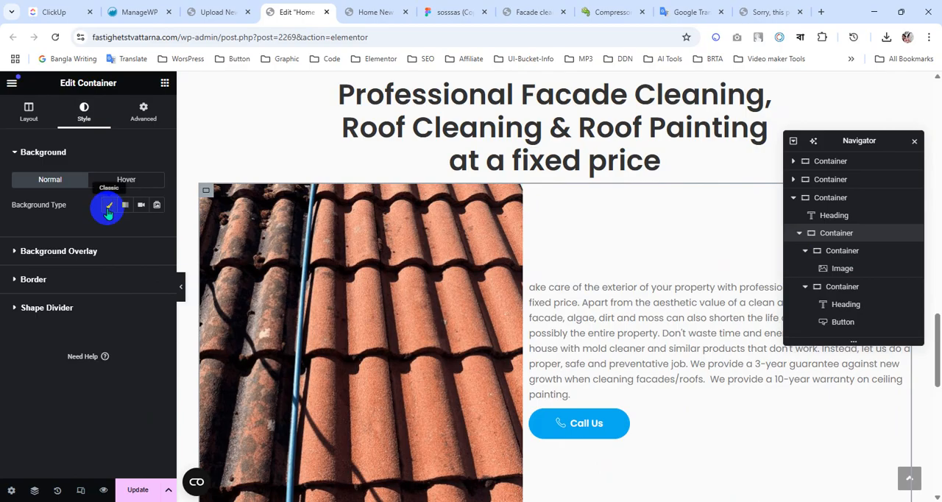
left_click(108, 206)
left_click(141, 230)
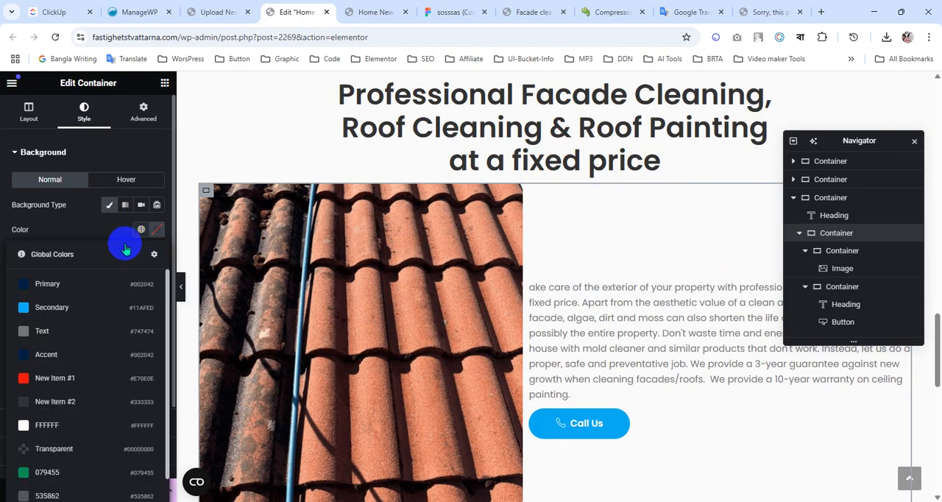
left_click(71, 425)
scroll(578, 302, "down", 2)
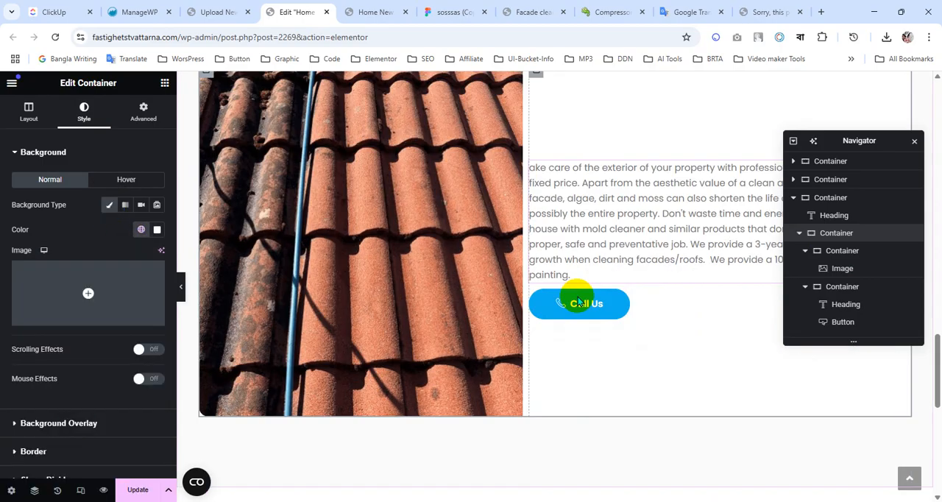
scroll(667, 357, "down", 2)
scroll(608, 195, "up", 3)
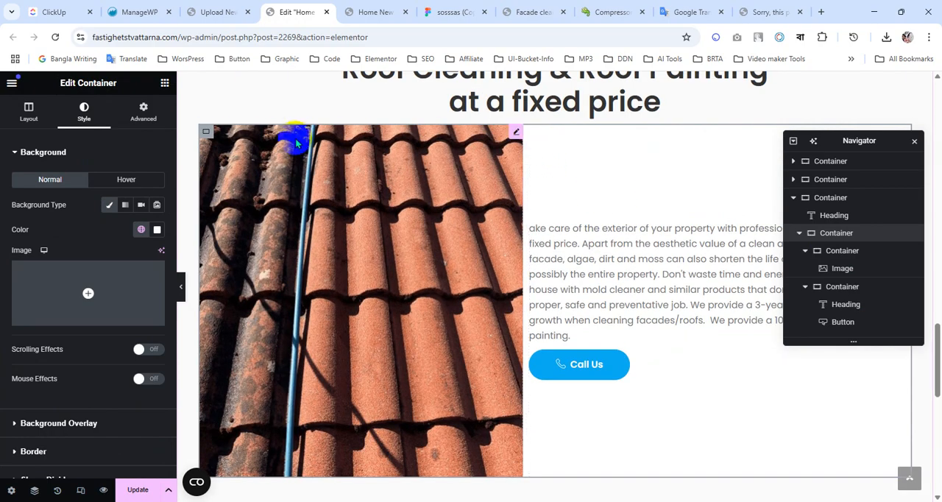
Check the text frame's side padding in Figma and set the gaps between the roof image and text column to 50 px in Elementor.
left_click(30, 114)
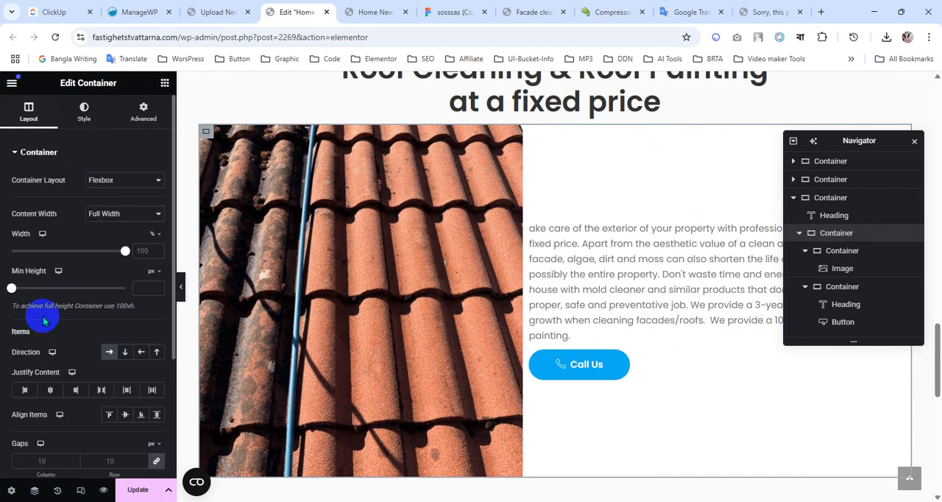
scroll(44, 324, "down", 3)
left_click(462, 12)
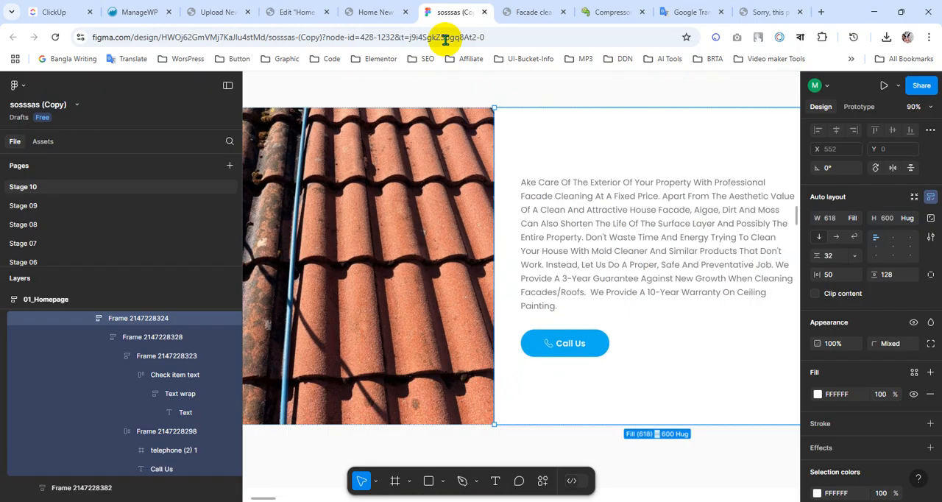
left_click(512, 258)
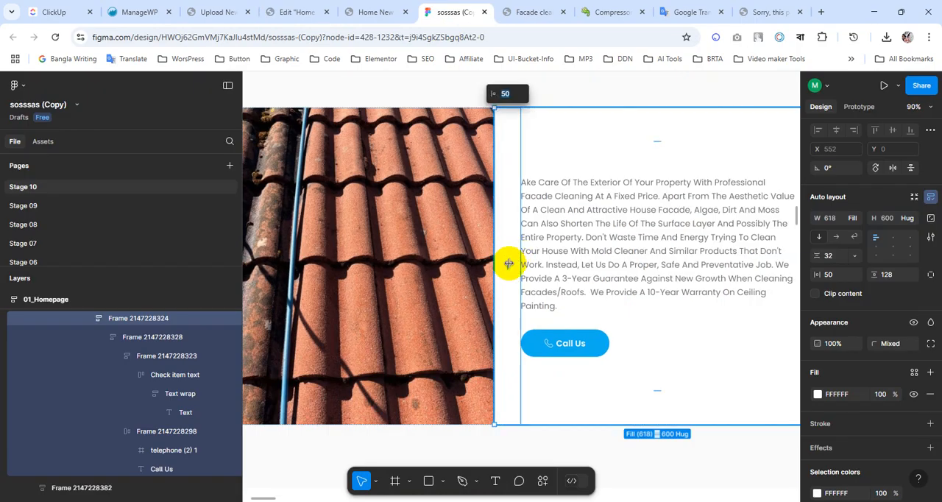
left_click(297, 7)
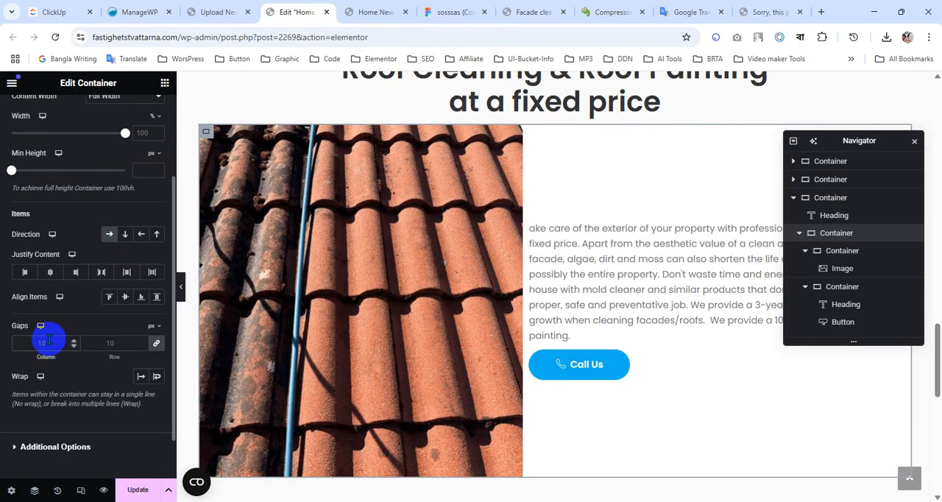
type("50")
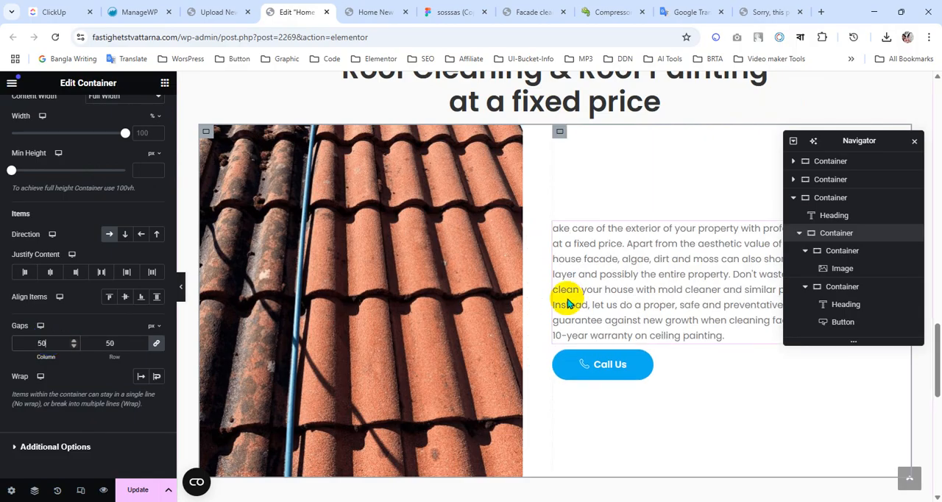
scroll(567, 302, "down", 3)
scroll(589, 300, "up", 3)
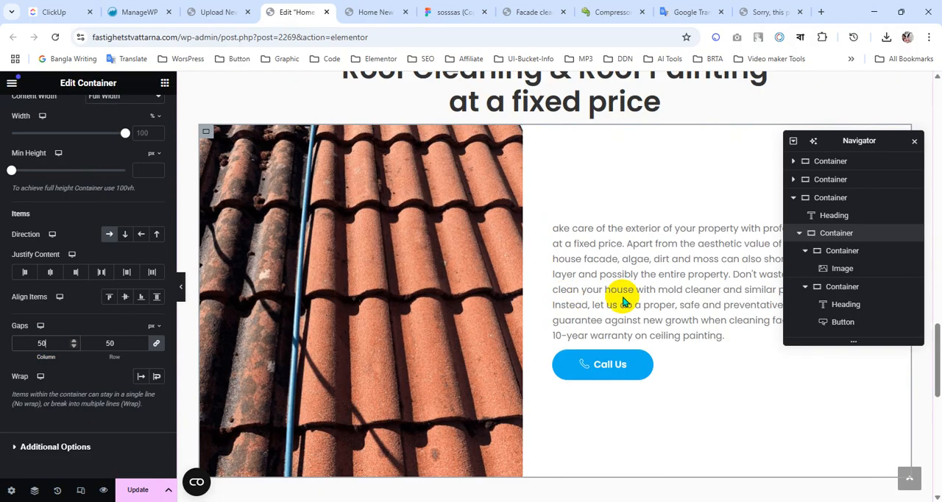
Check the paragraph-to-button spacing in Figma and set the text column container's gaps to 32 px in Elementor.
left_click(463, 6)
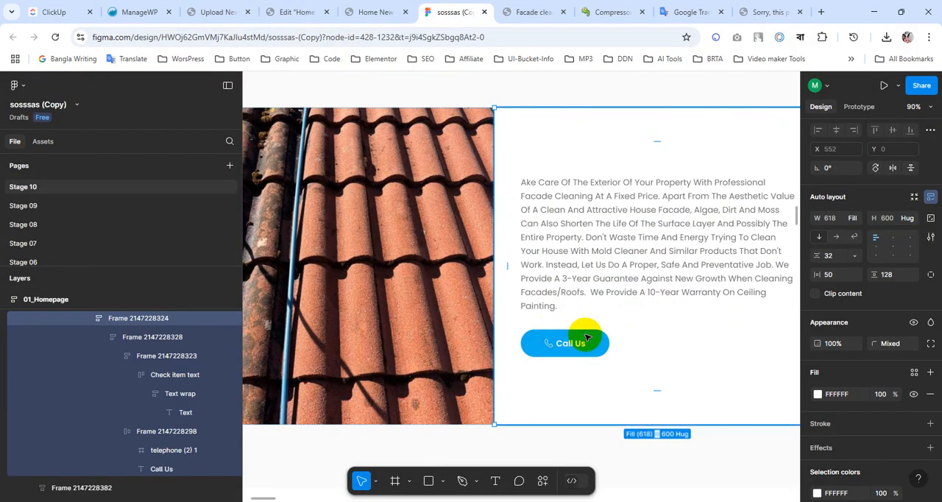
double_click(581, 277)
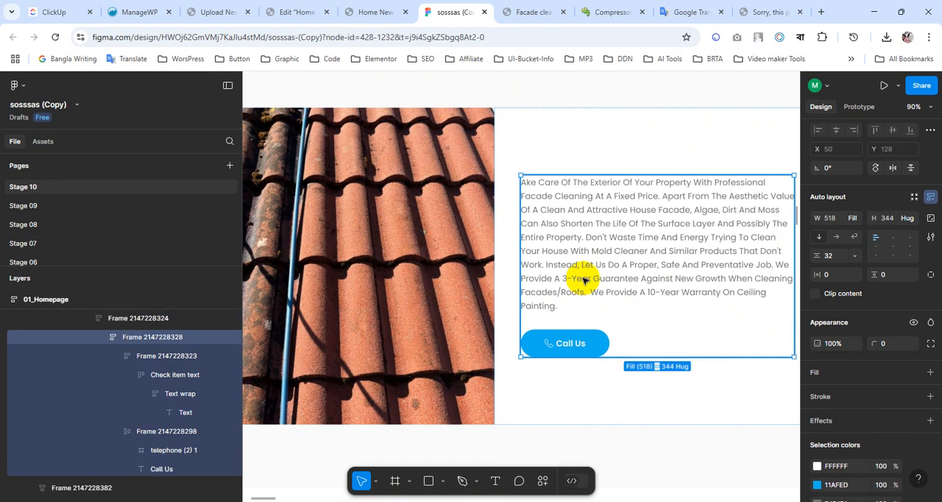
left_click(575, 324)
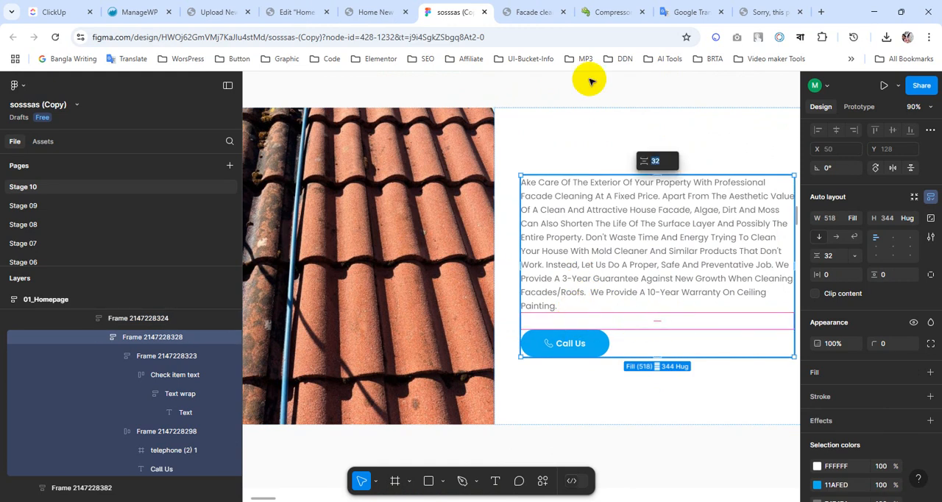
left_click(361, 12)
left_click(298, 12)
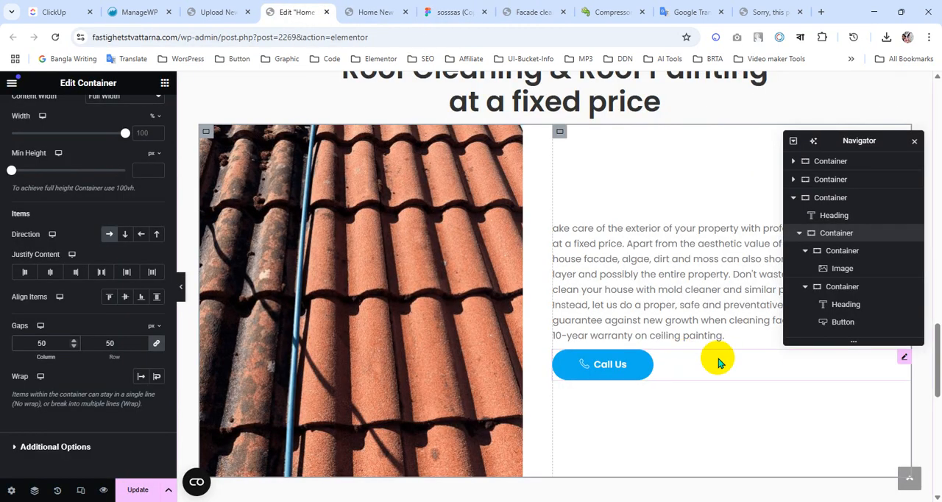
left_click(559, 137)
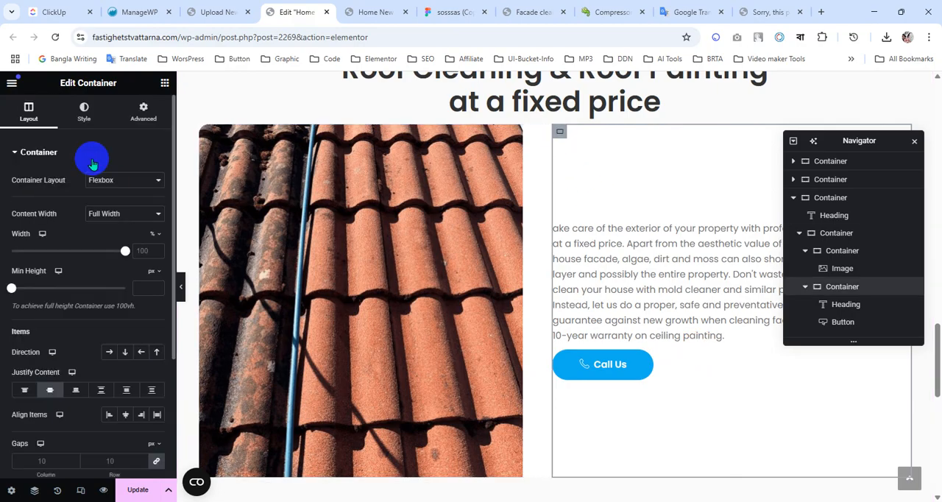
left_click(51, 455)
type("32")
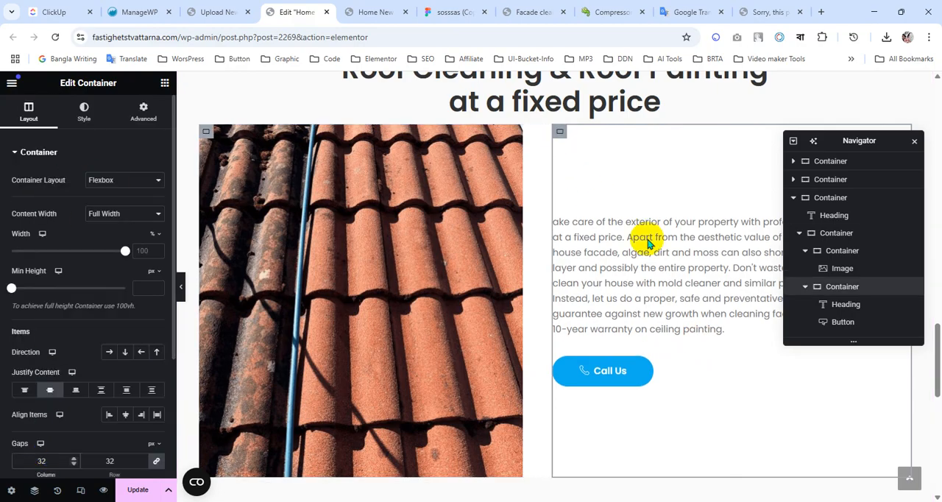
scroll(574, 301, "down", 3)
scroll(559, 317, "up", 5)
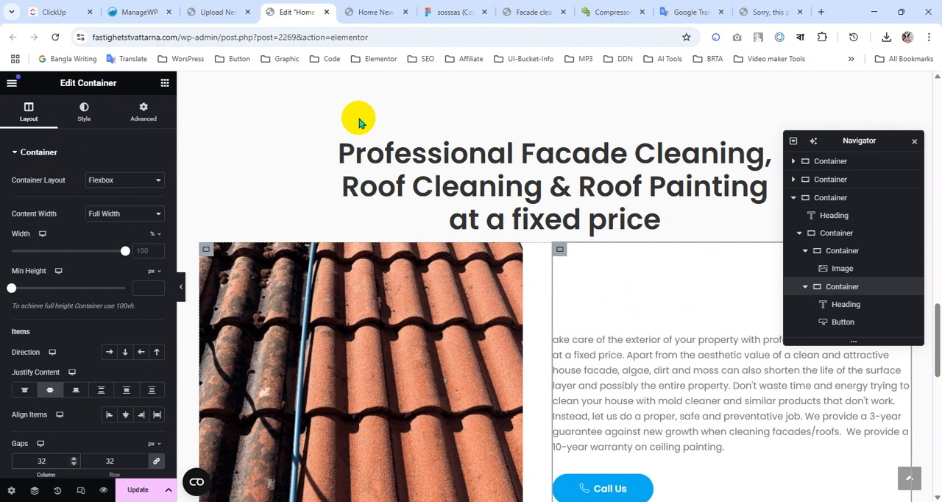
Inspect the spacing between the section heading and the image-and-text row in the Figma design.
left_click(431, 13)
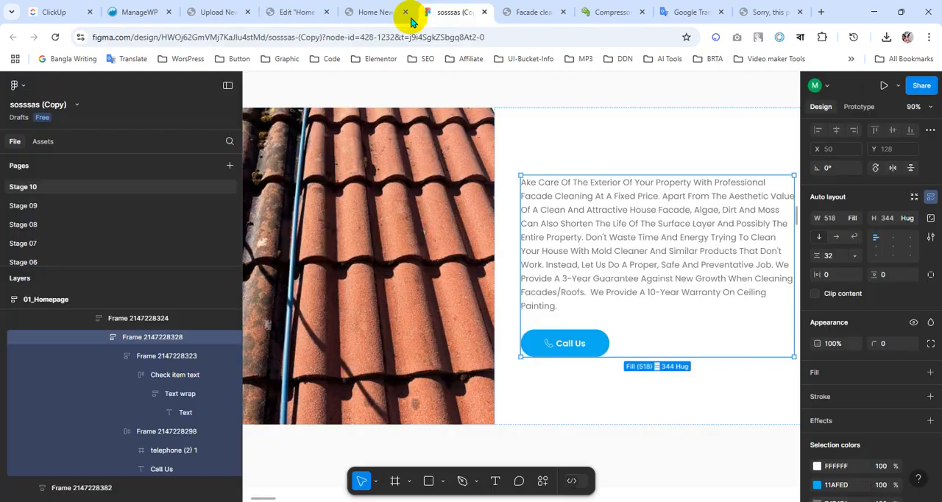
scroll(530, 213, "up", 2)
left_click(497, 177)
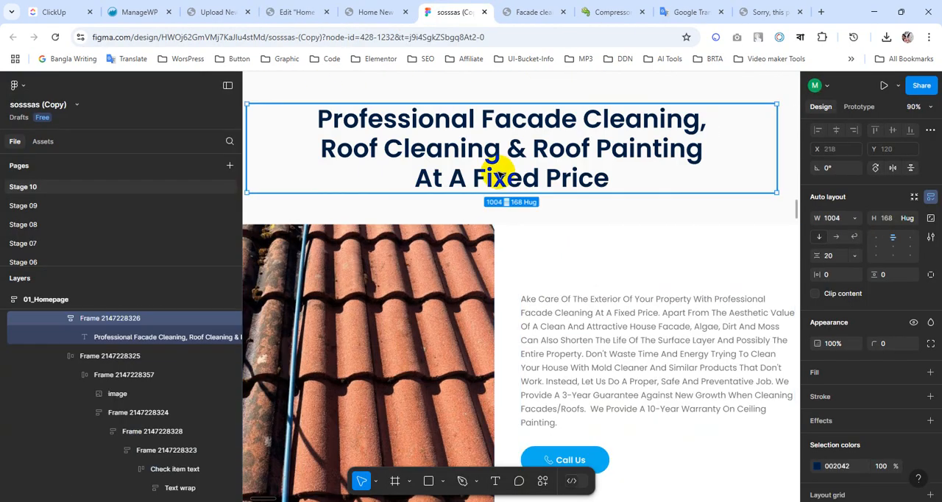
left_click(504, 221)
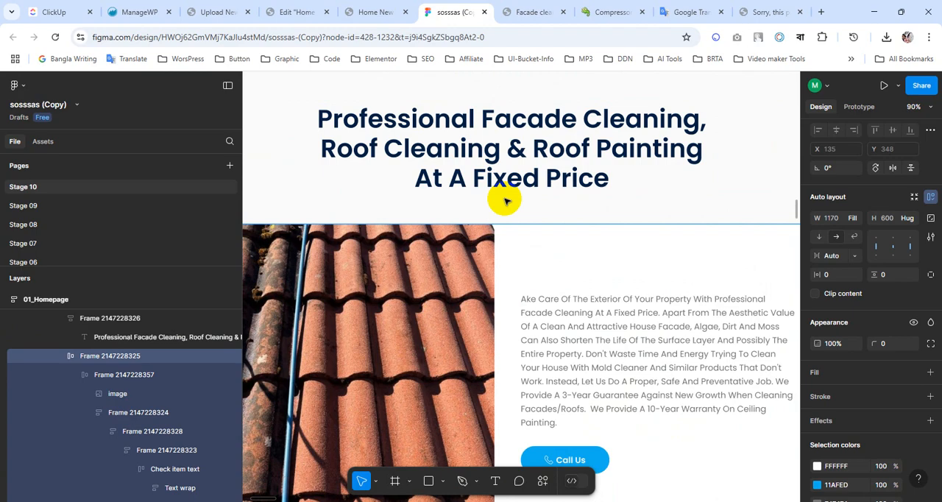
scroll(506, 182, "down", 2)
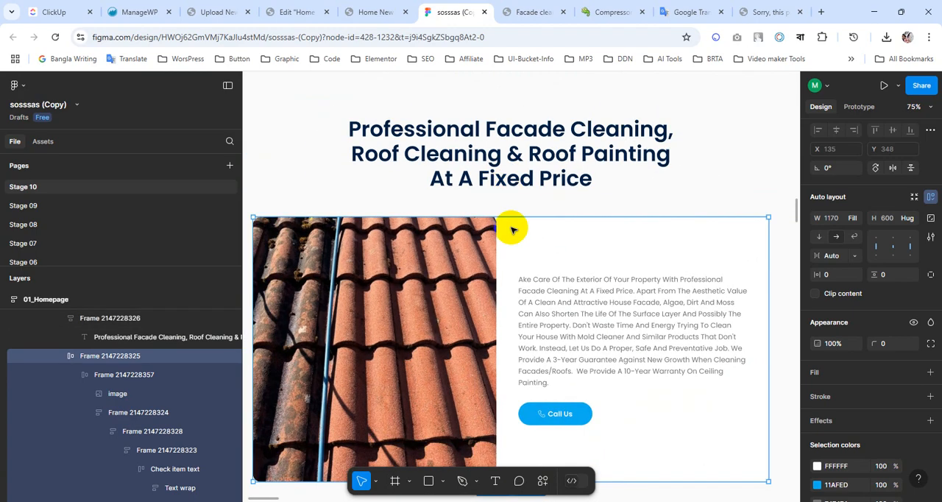
left_click(508, 188)
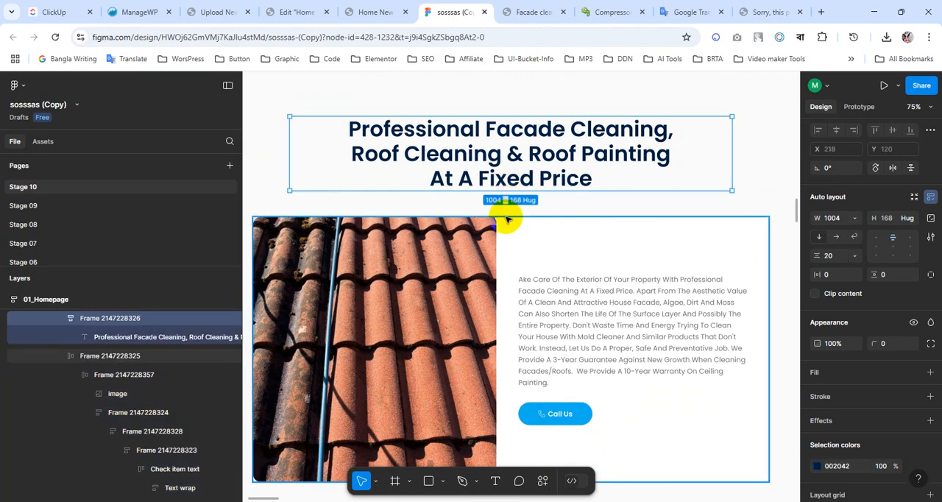
left_click(507, 219)
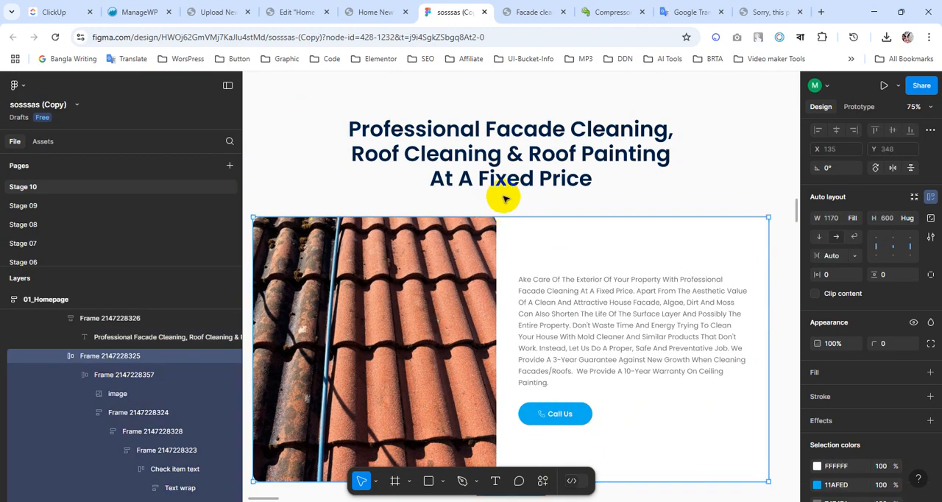
left_click(500, 202)
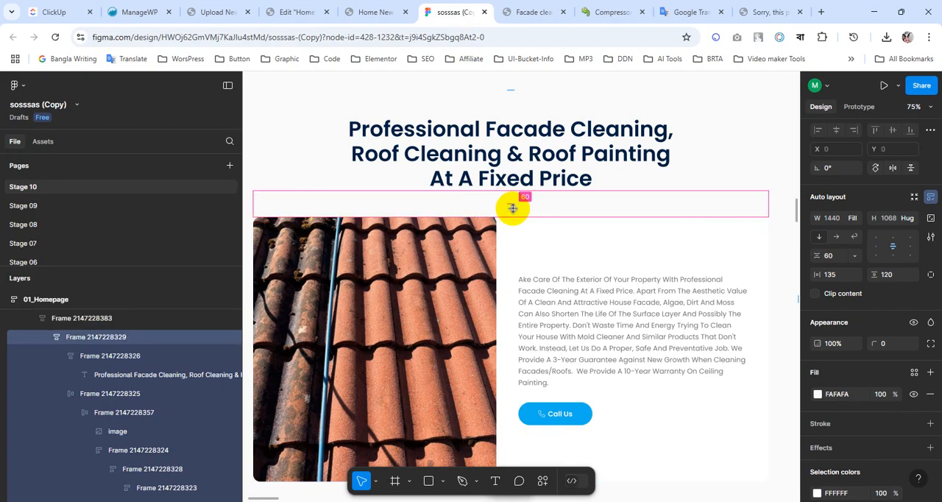
left_click(374, 11)
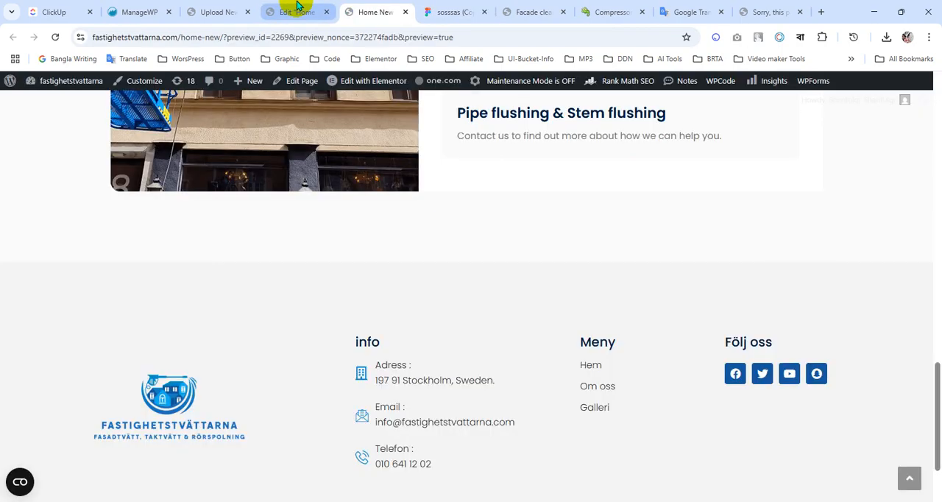
In Elementor, unlink the section heading's margins, set its bottom margin to 50 px and update the page.
left_click(297, 9)
scroll(572, 330, "up", 2)
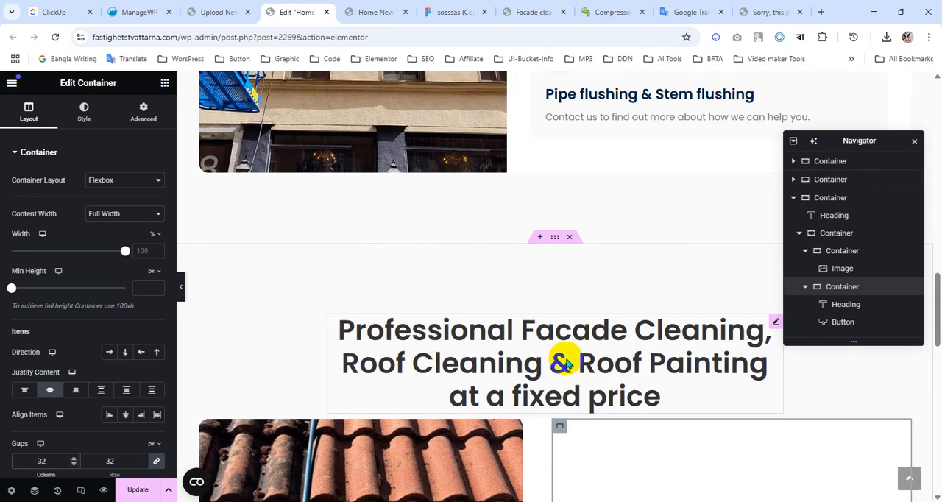
scroll(566, 364, "down", 2)
scroll(593, 291, "up", 2)
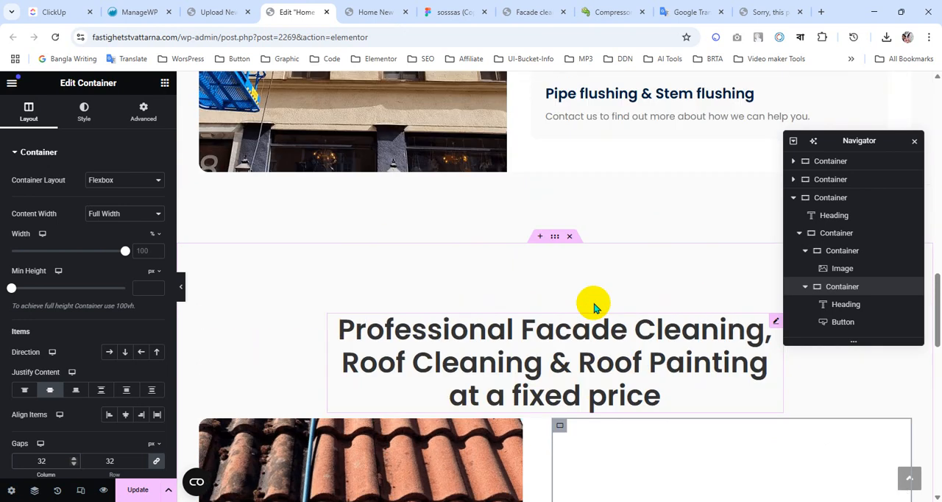
left_click(577, 370)
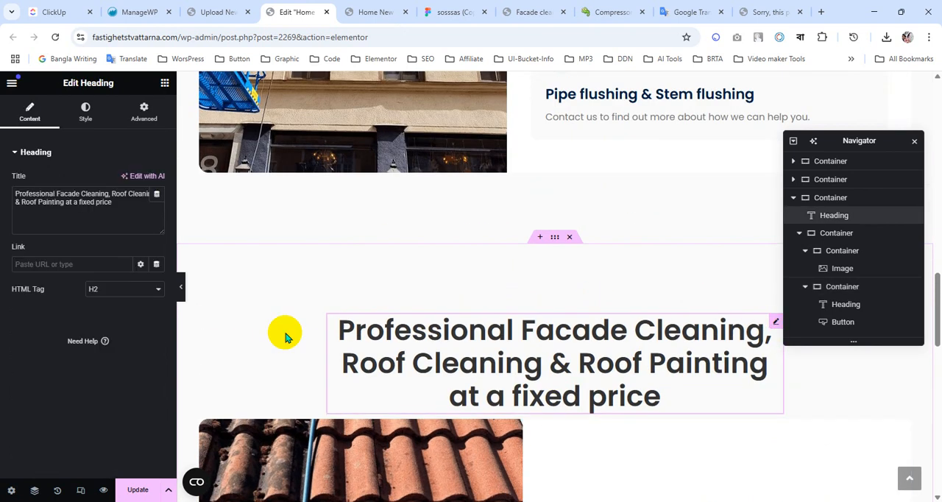
left_click(142, 124)
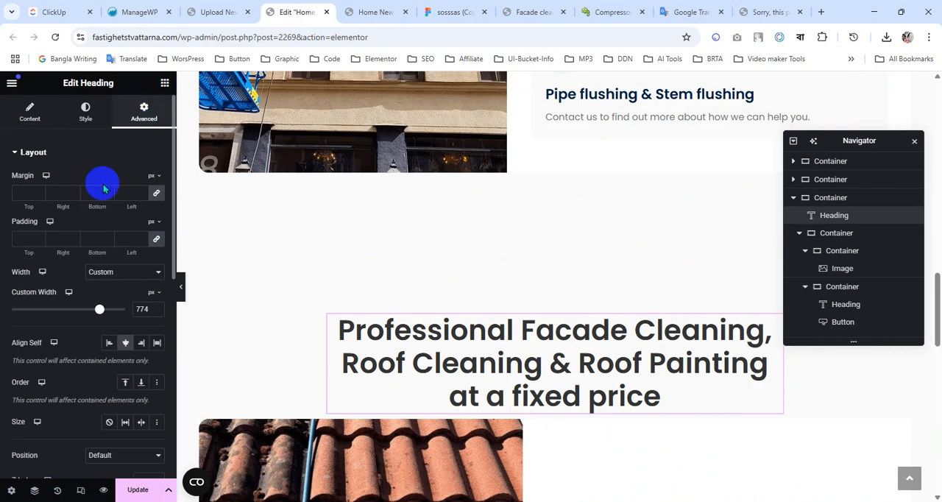
left_click(157, 195)
left_click(105, 193)
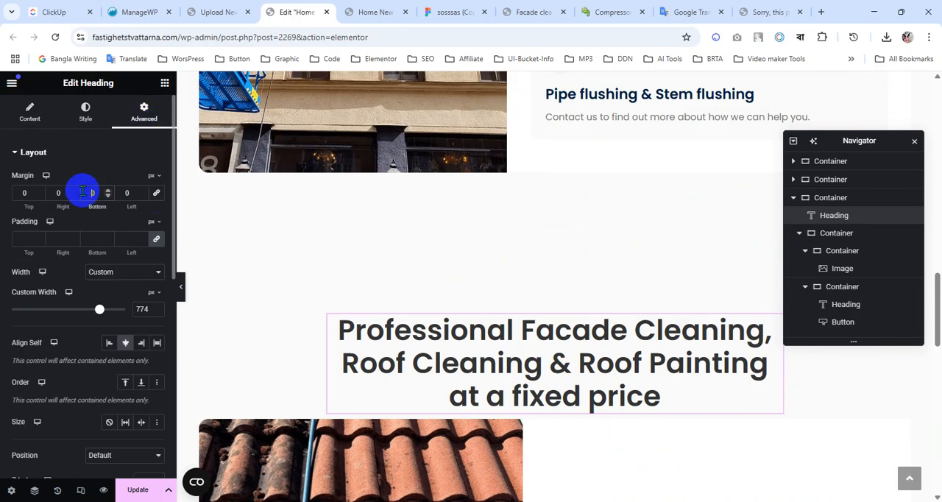
type("50")
scroll(595, 294, "down", 6)
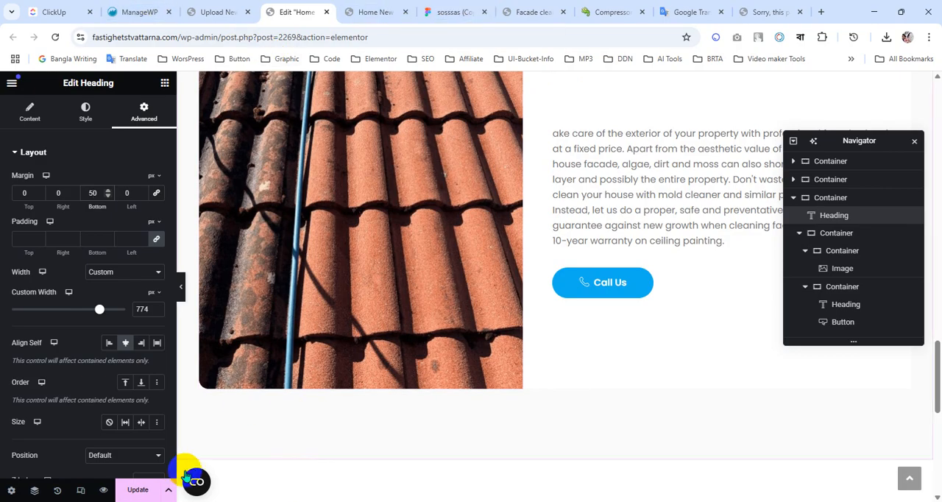
left_click(137, 491)
Switch to Figma, locate the mobile version of the fixed-price section and inspect its text frame padding and heading-to-image spacing.
left_click(455, 12)
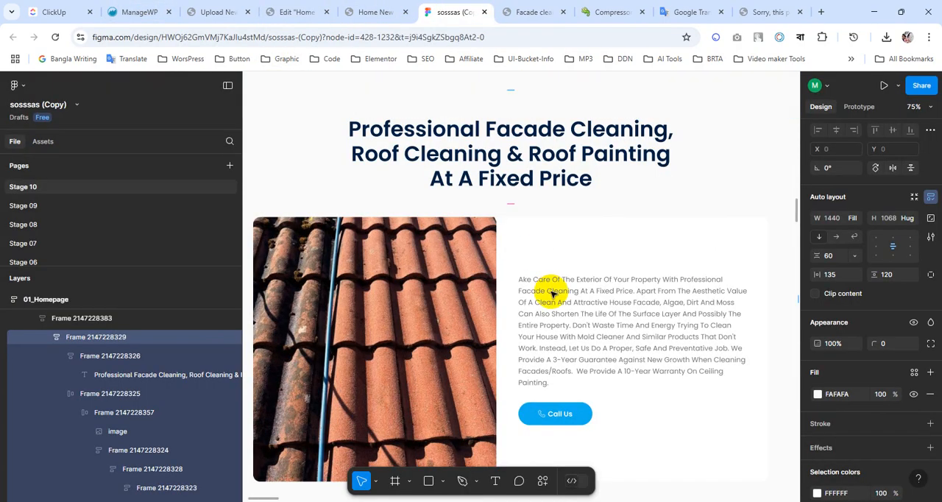
scroll(553, 291, "down", 5)
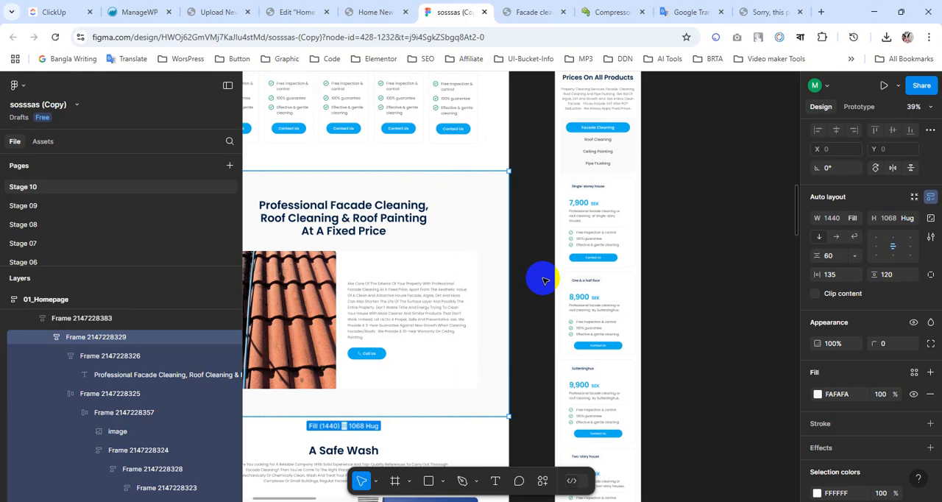
scroll(605, 273, "up", 10)
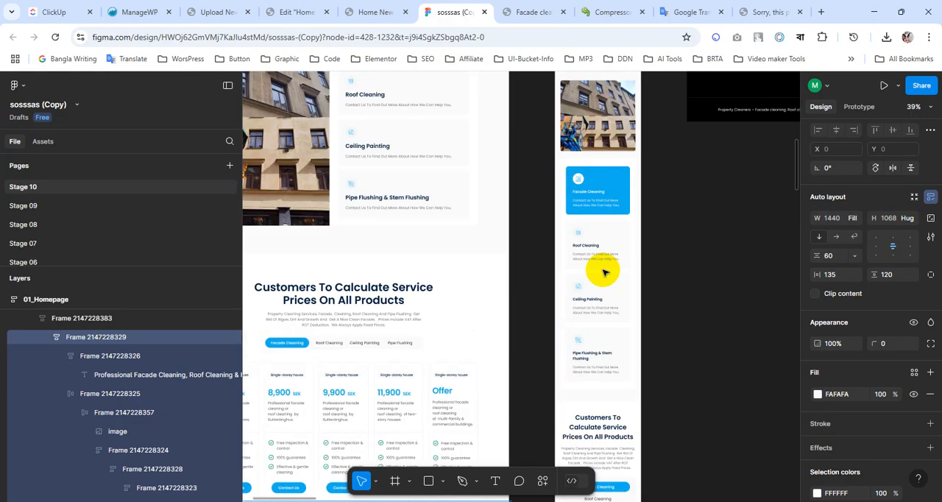
scroll(603, 273, "down", 10)
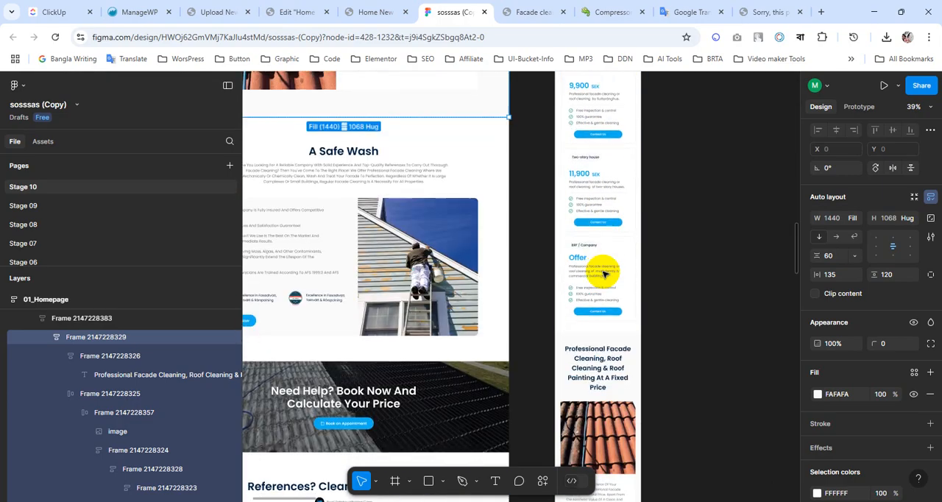
scroll(603, 274, "down", 5)
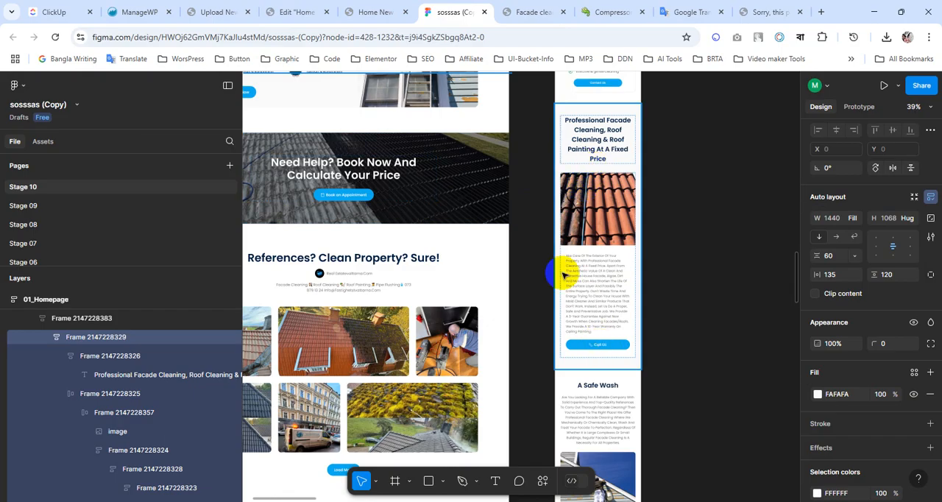
scroll(610, 250, "up", 3)
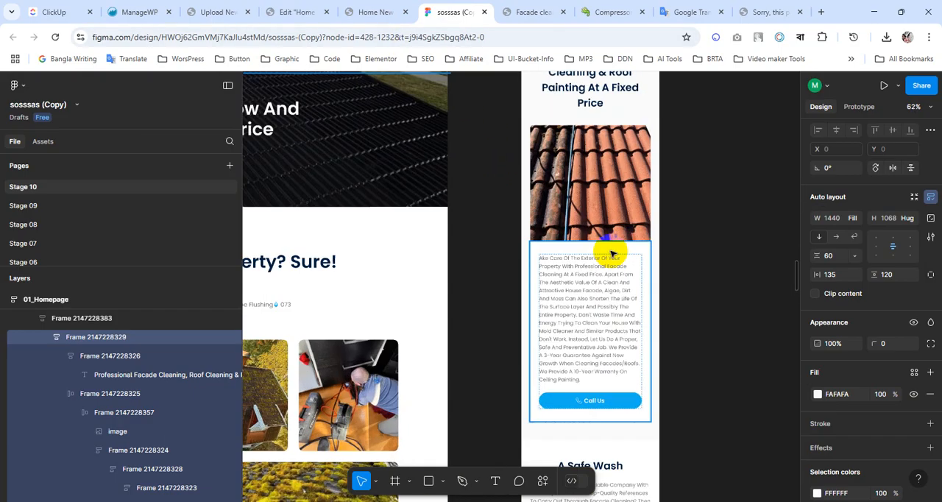
double_click(593, 248)
double_click(591, 253)
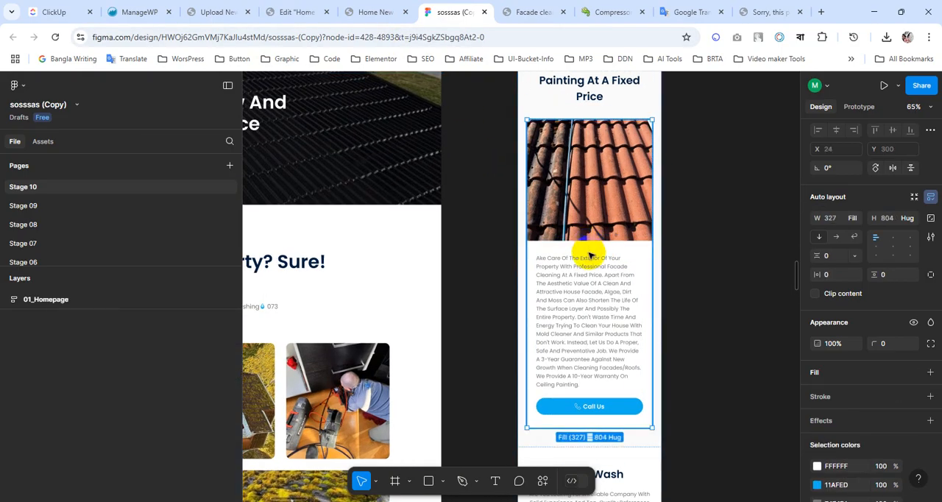
left_click(586, 247)
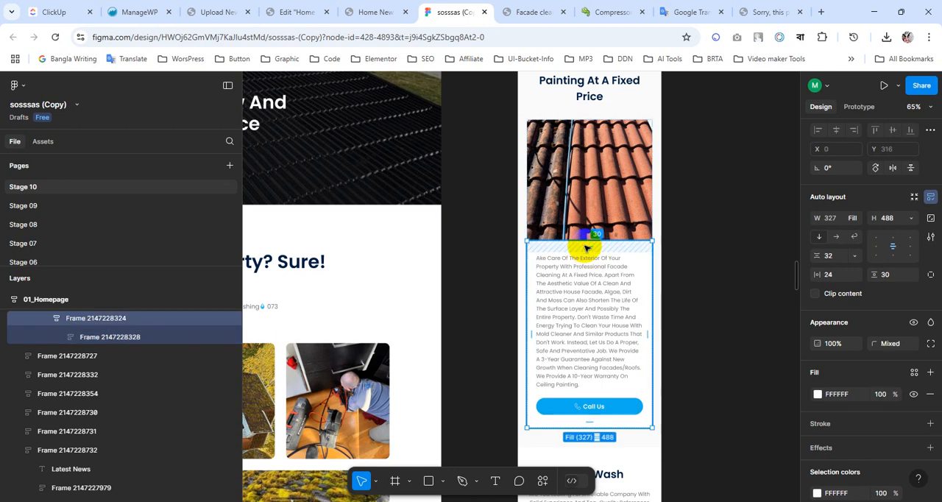
scroll(611, 249, "up", 1)
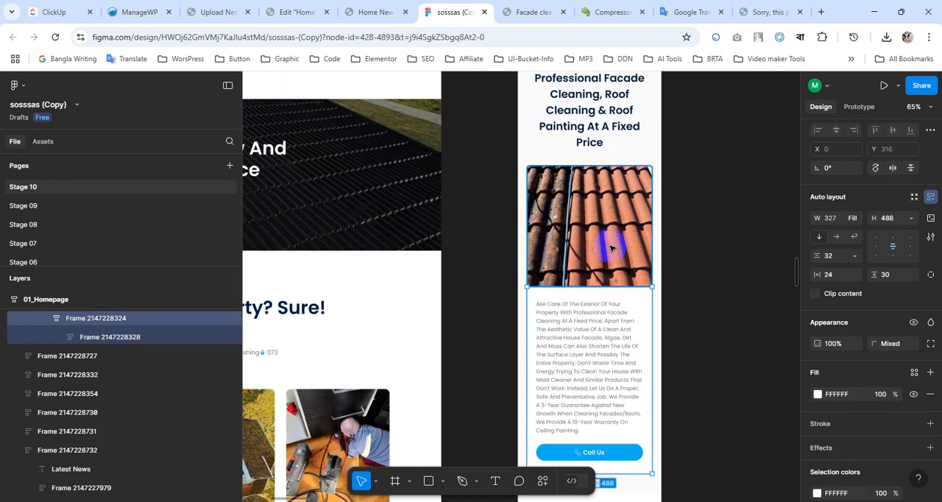
left_click(583, 159)
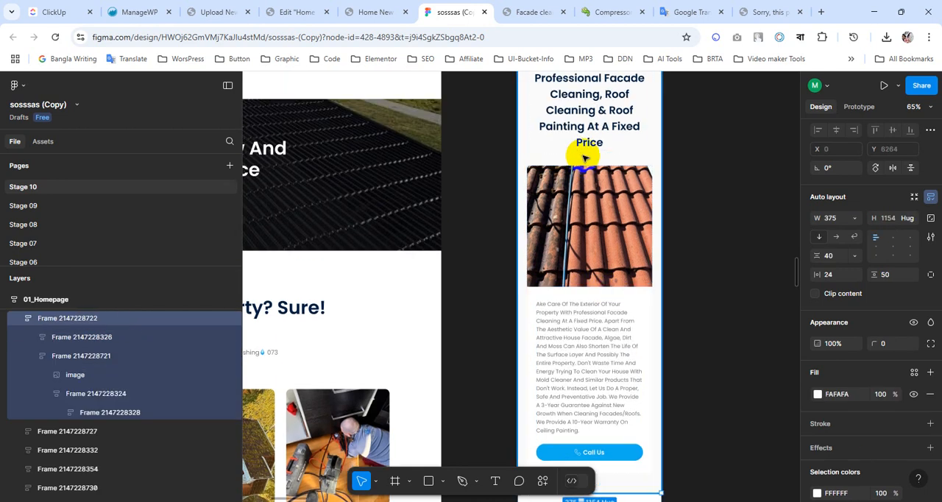
Return to the Elementor editor and switch the page to the mobile portrait responsive view.
left_click(372, 12)
left_click(281, 11)
scroll(579, 258, "up", 3)
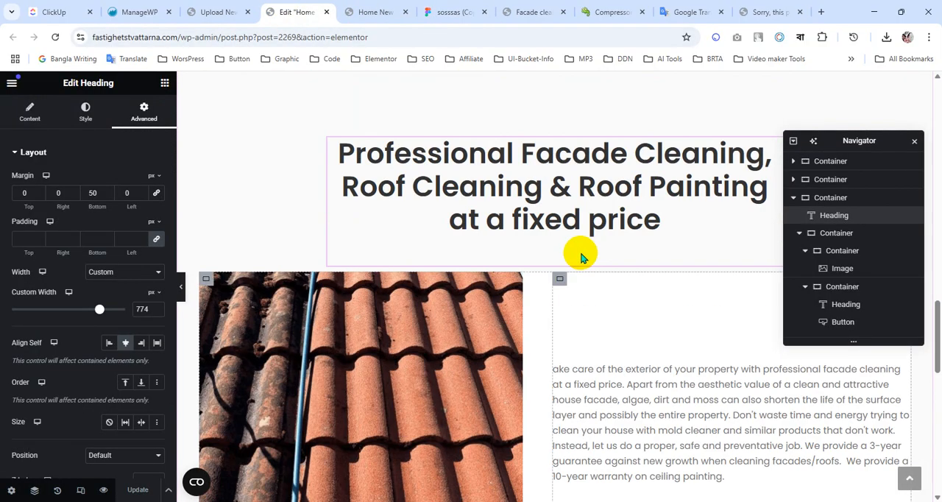
scroll(581, 253, "up", 3)
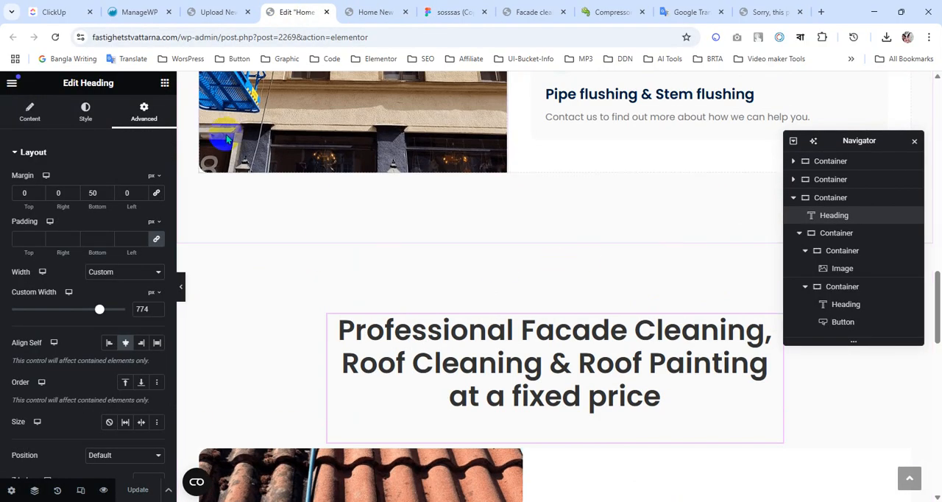
left_click(80, 489)
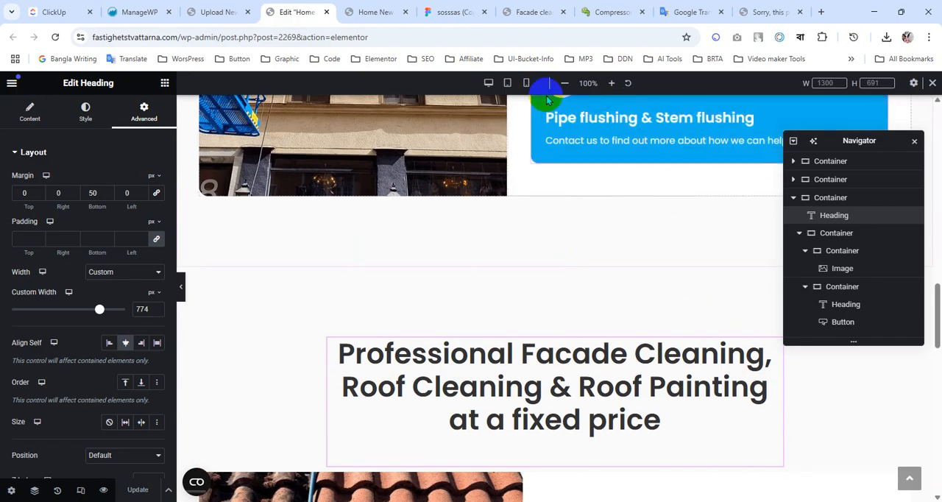
left_click(527, 82)
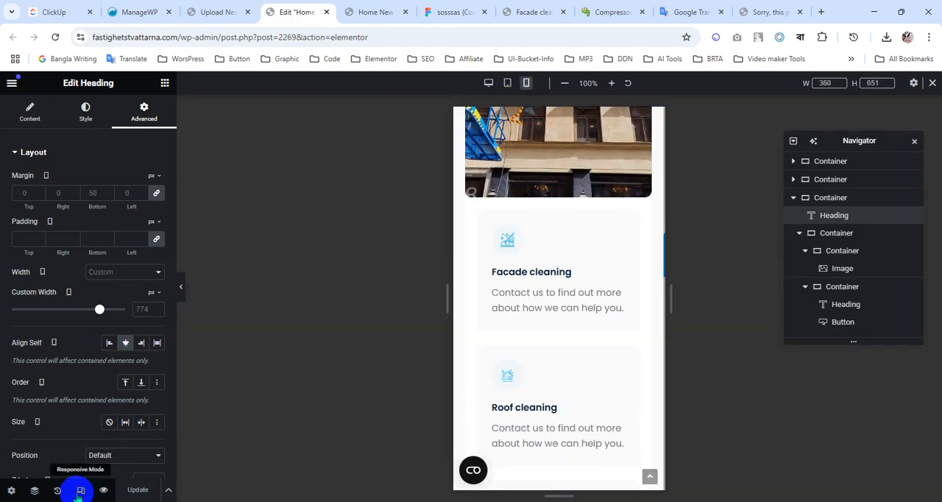
Unlink the section heading's mobile margins and set the bottom margin to 30 px.
scroll(522, 364, "down", 5)
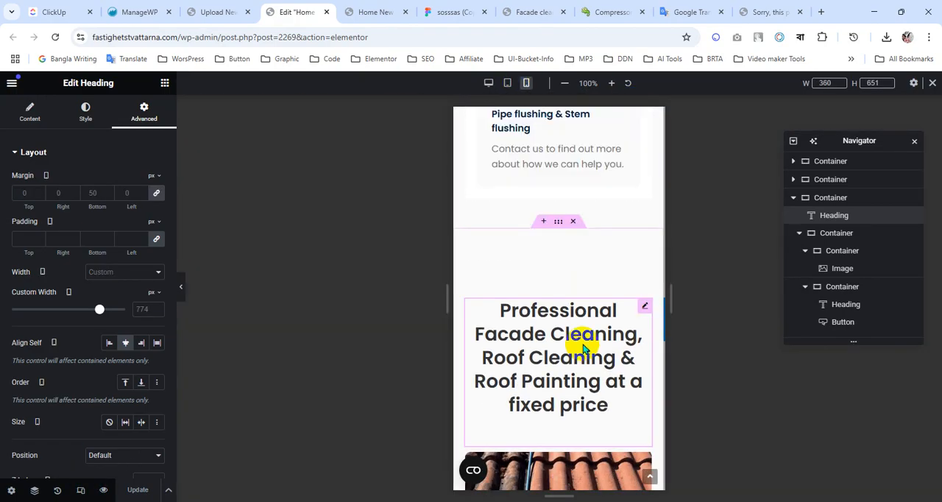
scroll(579, 349, "down", 3)
scroll(570, 346, "up", 3)
scroll(578, 338, "down", 3)
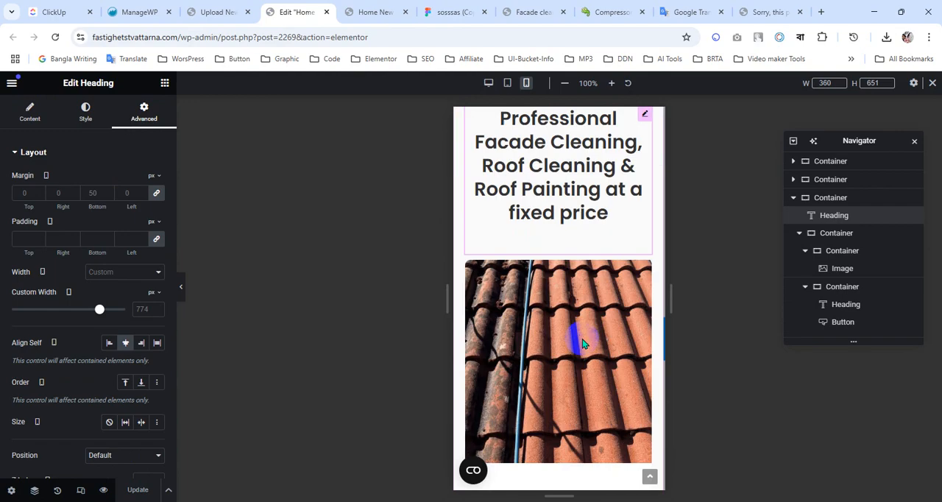
scroll(590, 319, "up", 3)
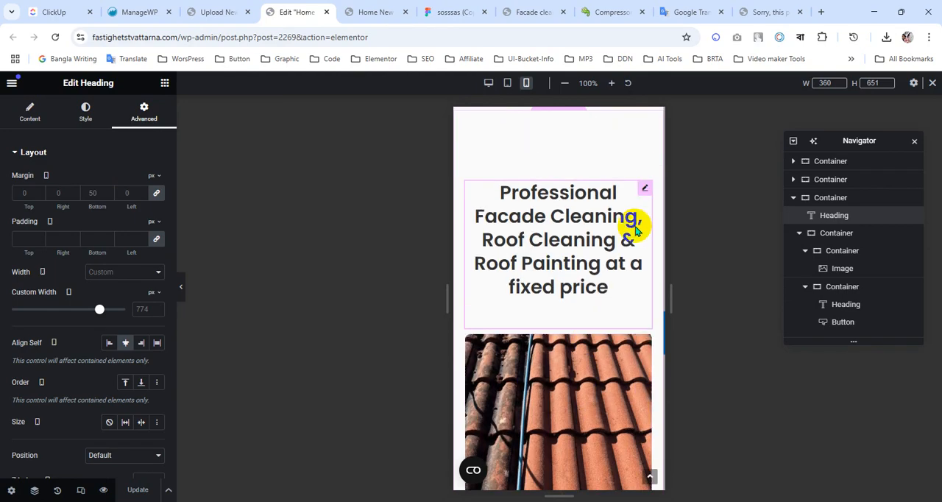
left_click(156, 192)
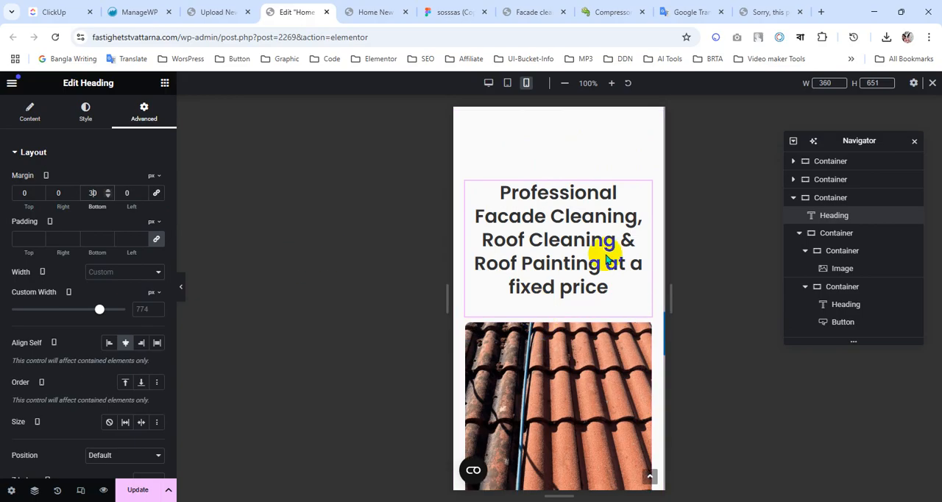
Set the mobile column and row gaps of the container holding the roof image and text column to 30 px.
scroll(610, 257, "down", 3)
scroll(565, 394, "up", 3)
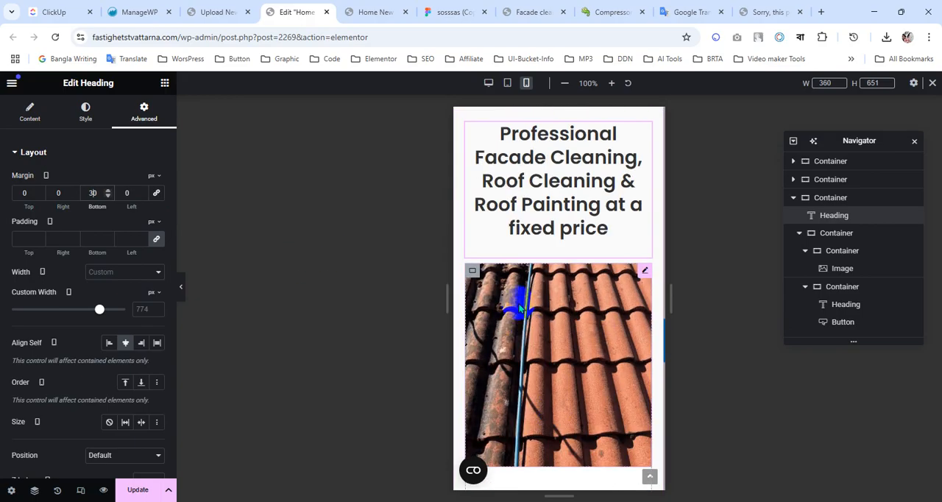
left_click(841, 240)
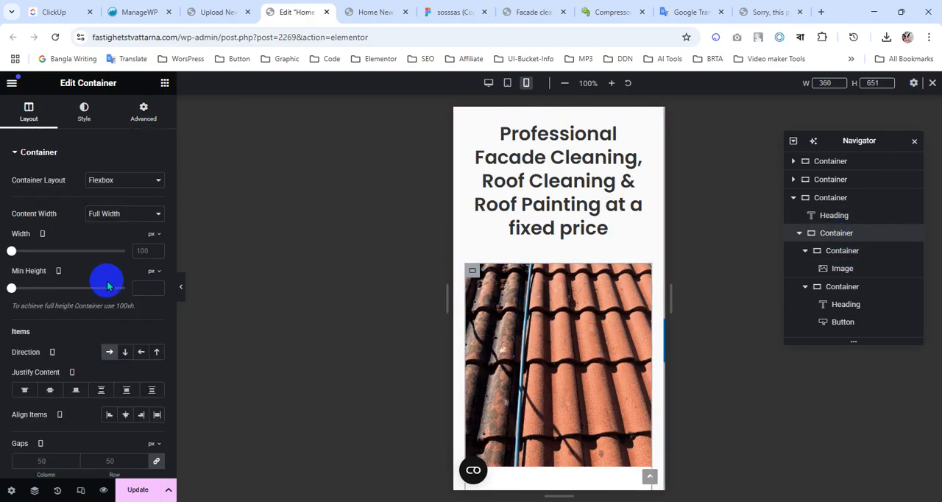
scroll(59, 398, "down", 3)
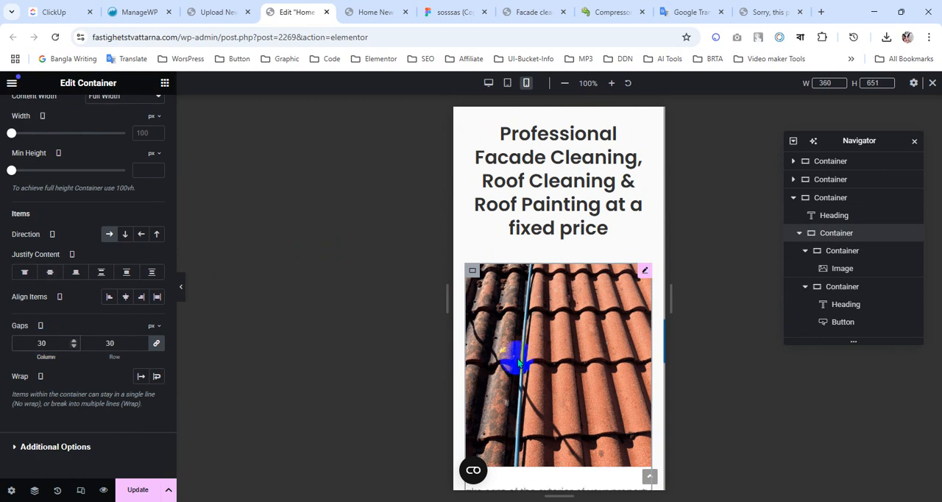
scroll(613, 278, "down", 3)
scroll(612, 279, "down", 4)
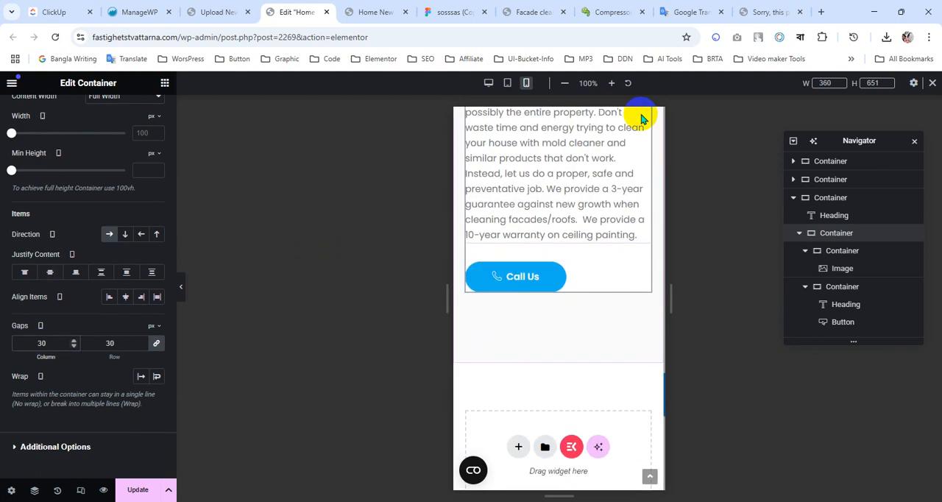
Examine the paragraph's side spacing and the Call Us button layout in Figma's mobile fixed-price section.
left_click(439, 8)
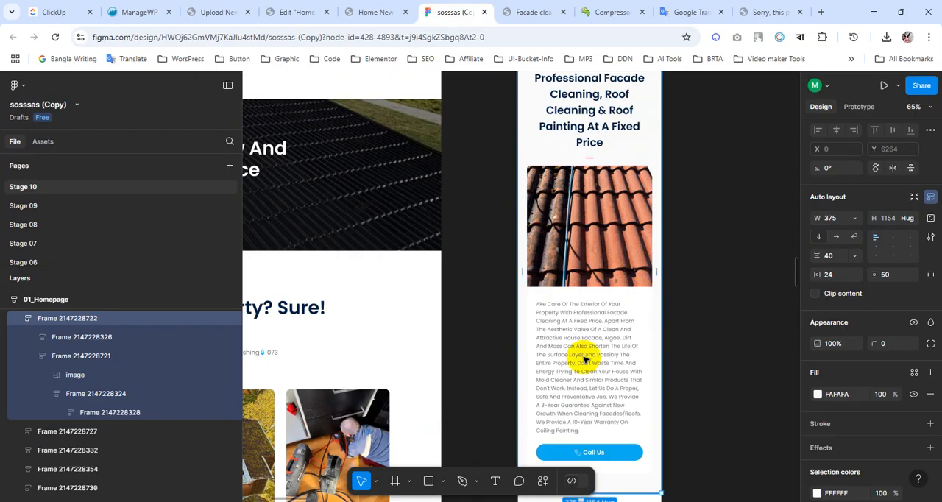
scroll(581, 358, "down", 1)
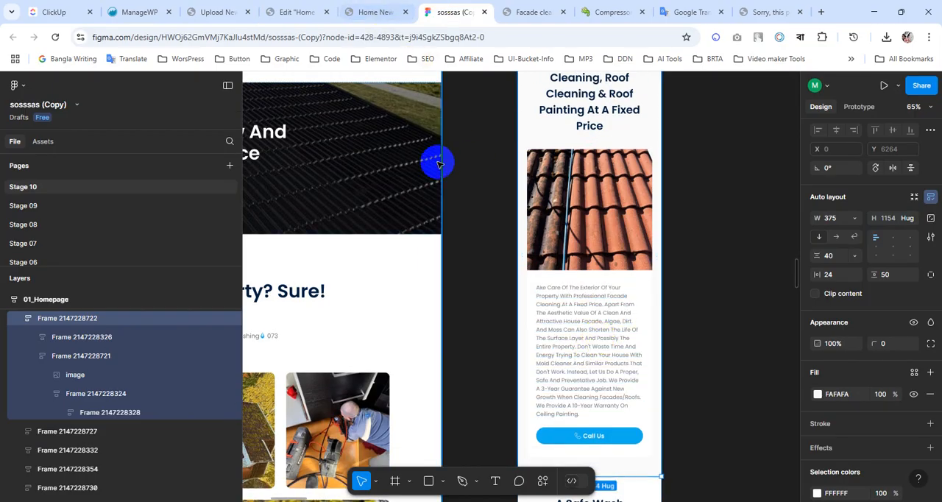
scroll(462, 204, "down", 5)
scroll(462, 204, "left", 3)
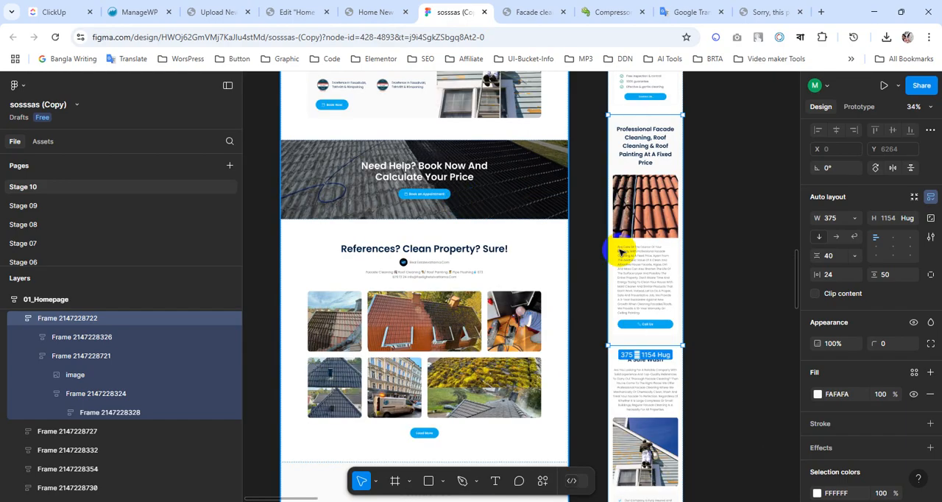
scroll(514, 246, "up", 3)
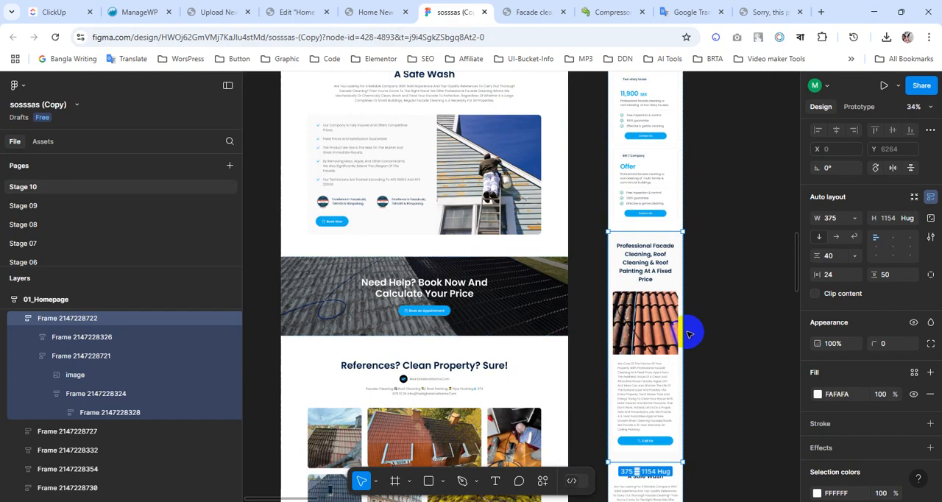
scroll(652, 357, "up", 7)
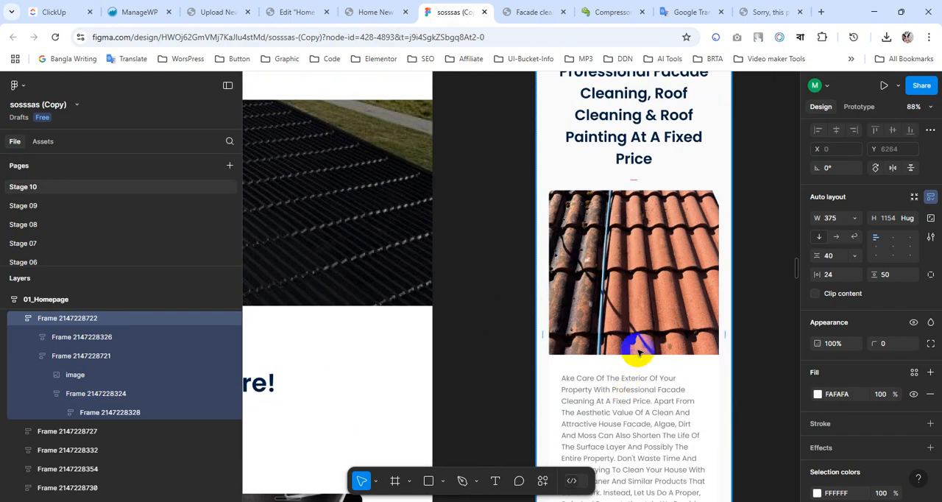
scroll(629, 260, "down", 1)
scroll(630, 260, "down", 3)
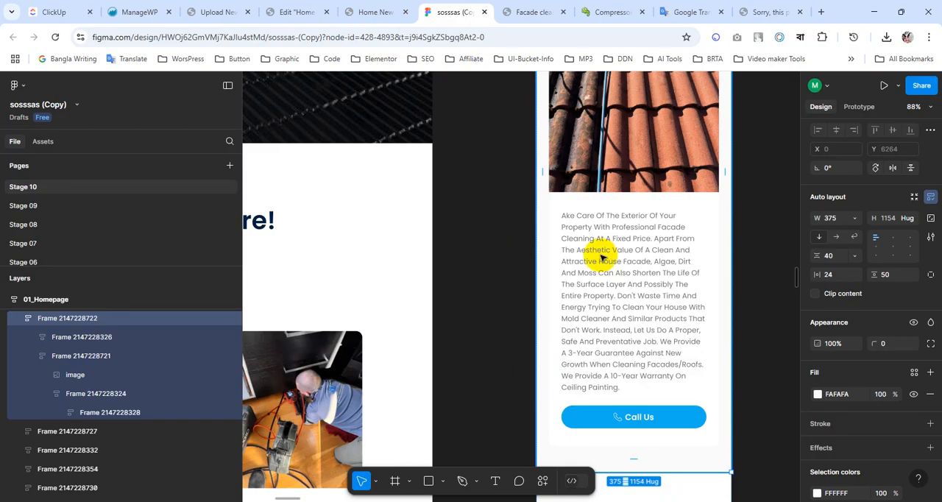
scroll(600, 256, "down", 4)
Return to the Elementor editor and review the mobile side spacing of the paragraph and Call Us button below the roof image.
left_click(374, 12)
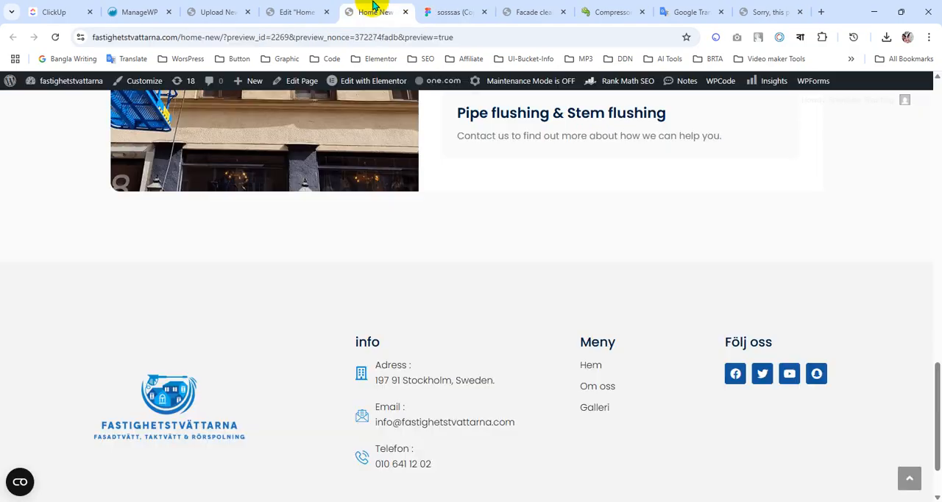
left_click(298, 12)
scroll(554, 353, "up", 5)
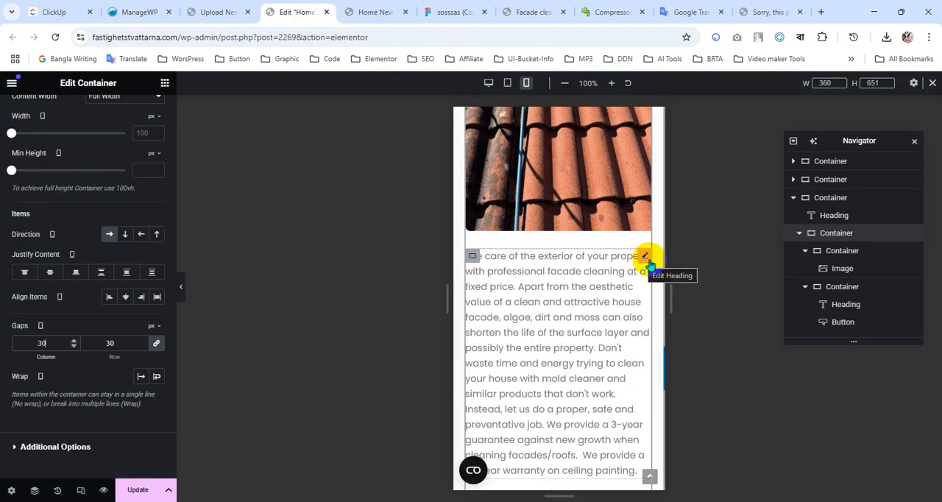
left_click(645, 255)
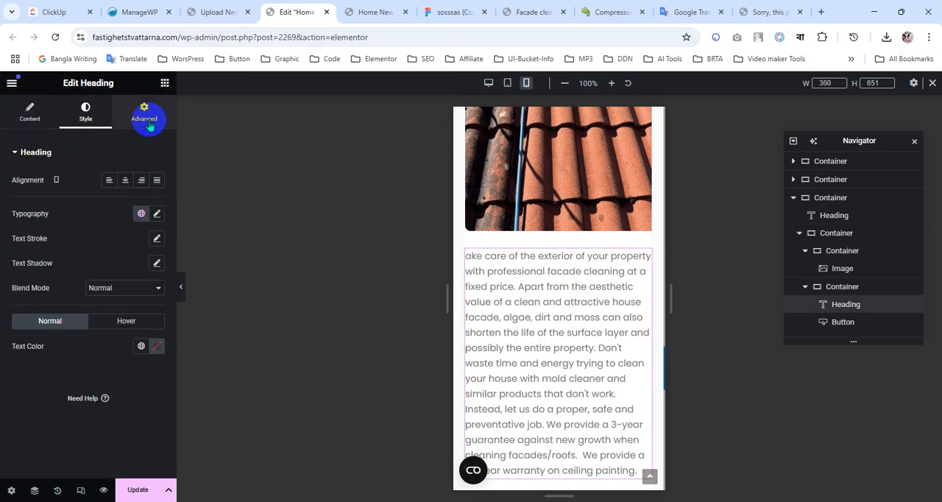
scroll(557, 316, "down", 2)
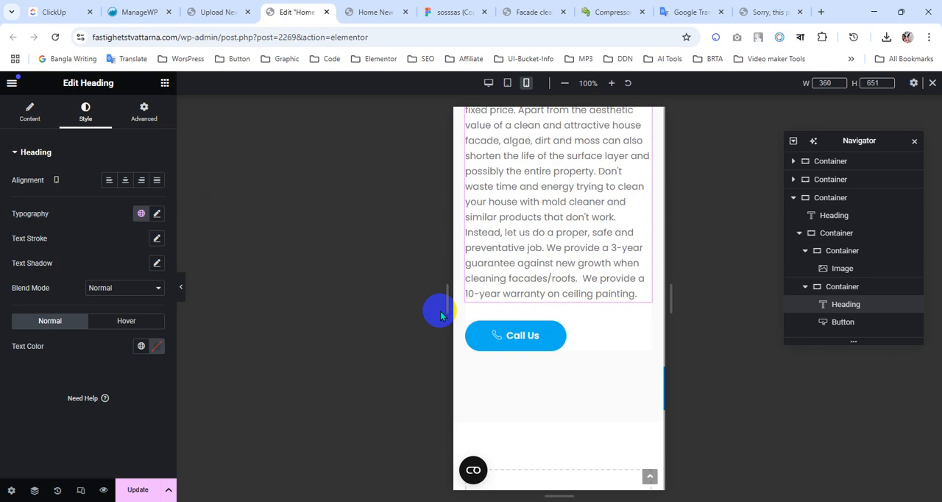
scroll(593, 277, "up", 2)
scroll(590, 284, "down", 2)
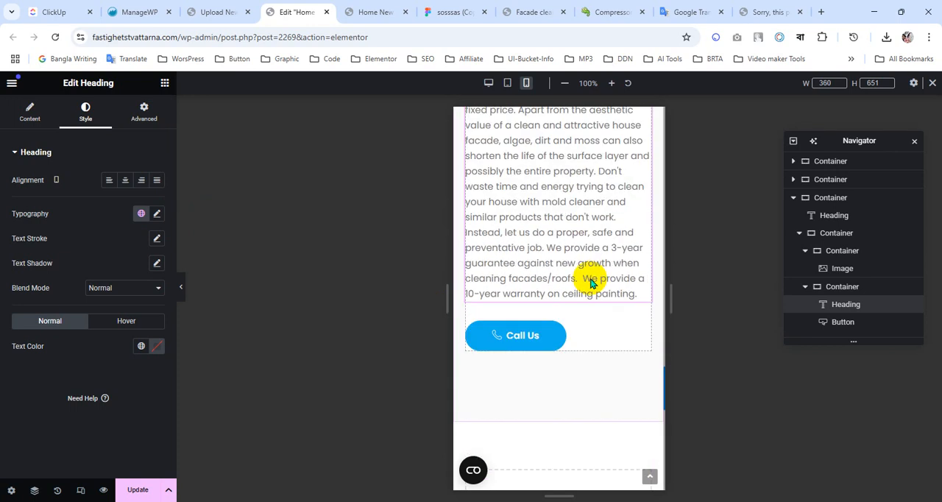
scroll(590, 284, "up", 2)
Set the mobile padding of the container holding the paragraph and Call Us button to 0 top and 20 px right, bottom and left.
left_click(477, 205)
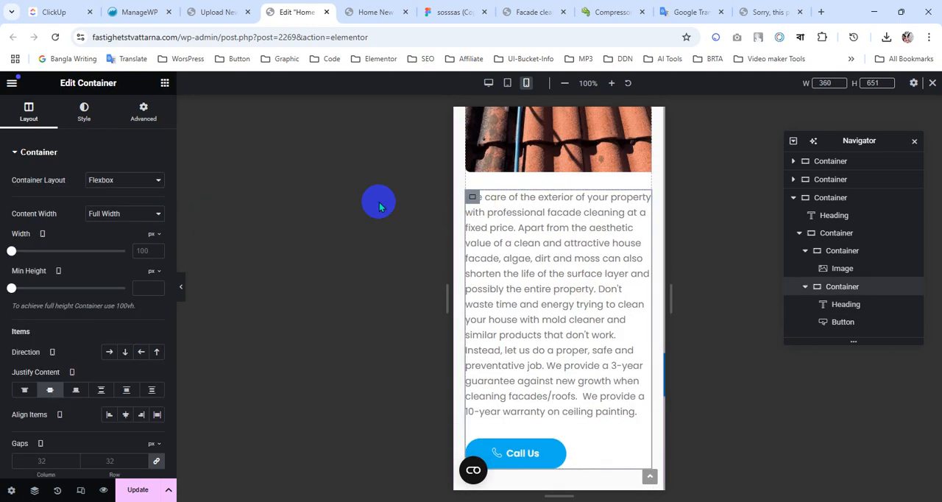
left_click(143, 112)
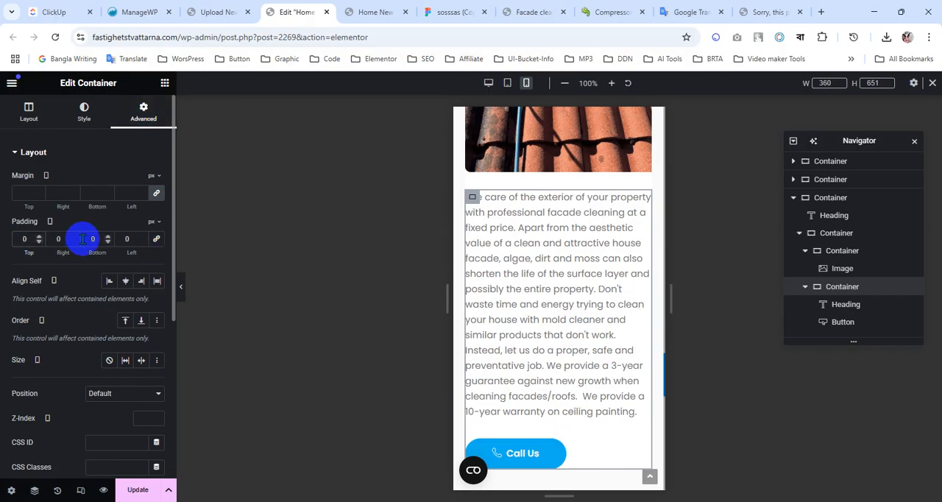
type("20")
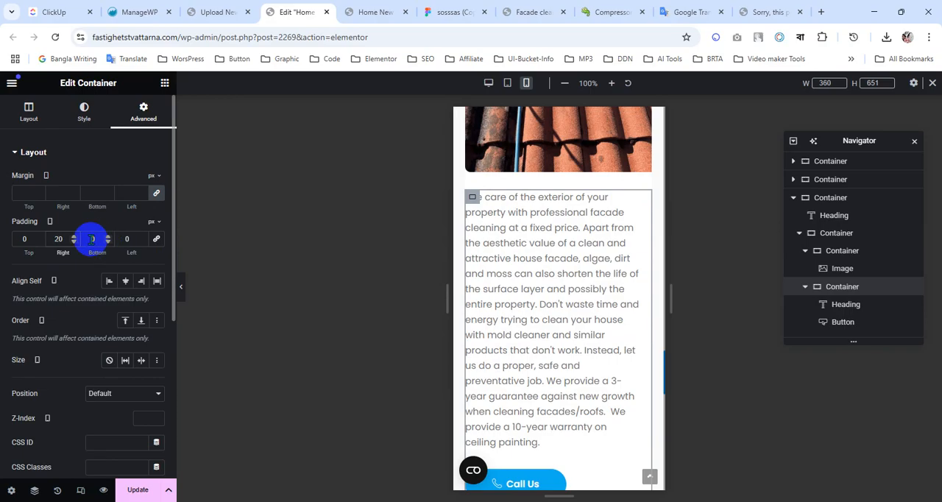
left_click(91, 238)
type("2")
left_click(120, 240)
type("20")
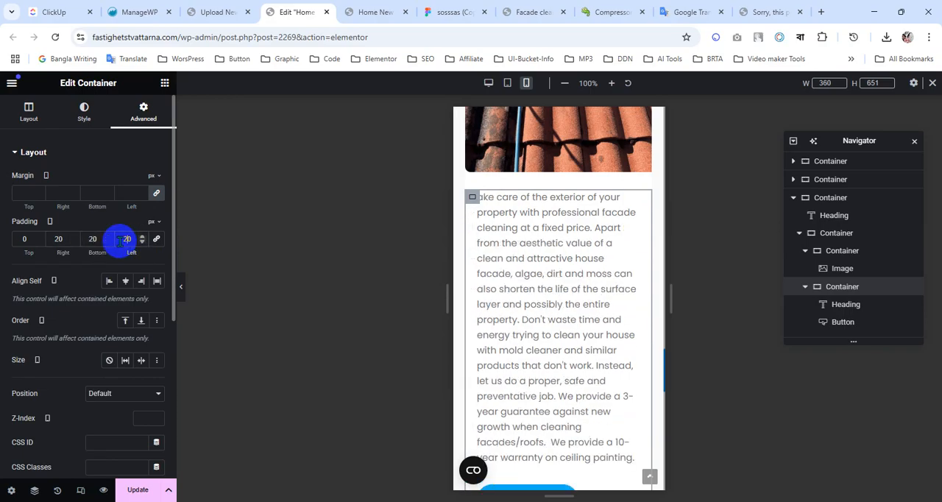
scroll(563, 308, "down", 2)
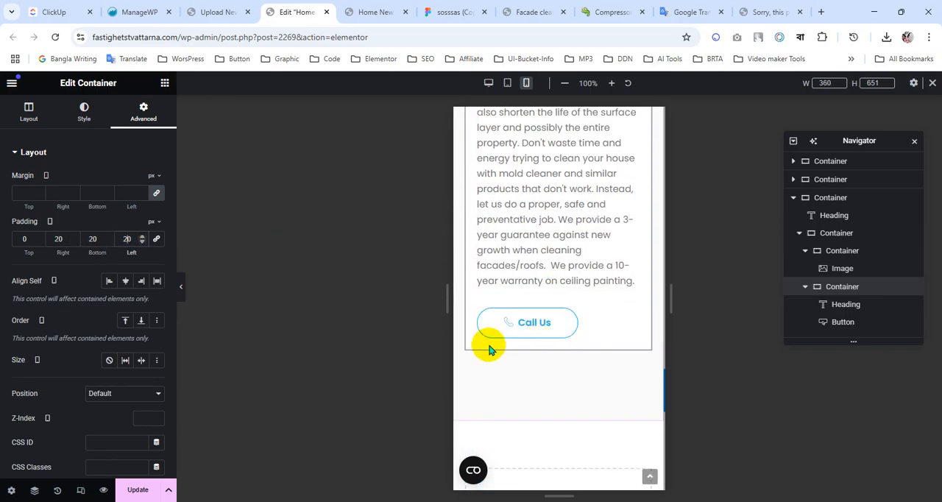
Switch to the Figma design and inspect the gap between the paragraph and the Call Us button in the mobile fixed-price section.
left_click(436, 10)
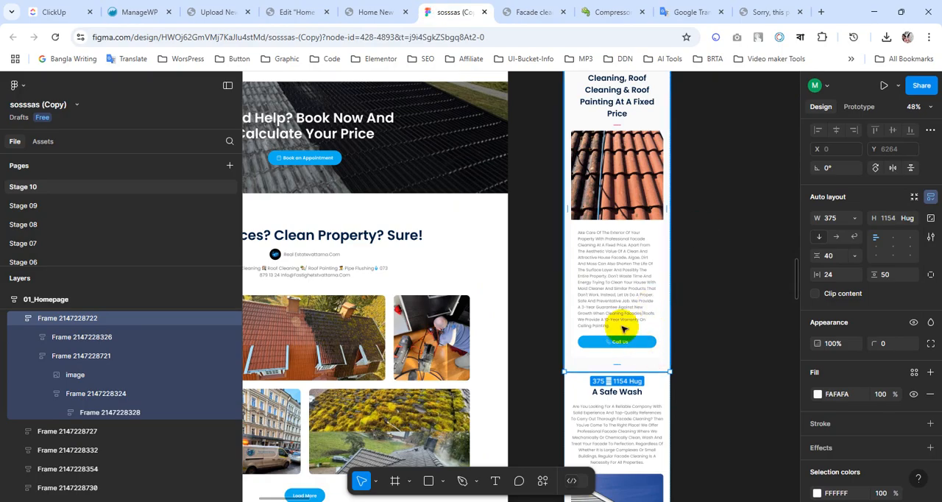
scroll(622, 327, "up", 2)
scroll(622, 329, "up", 3)
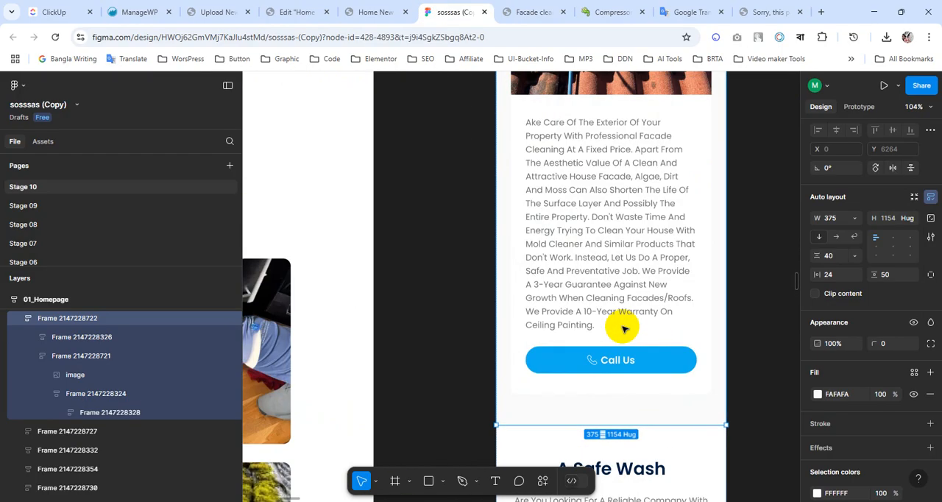
left_click(590, 342)
double_click(595, 346)
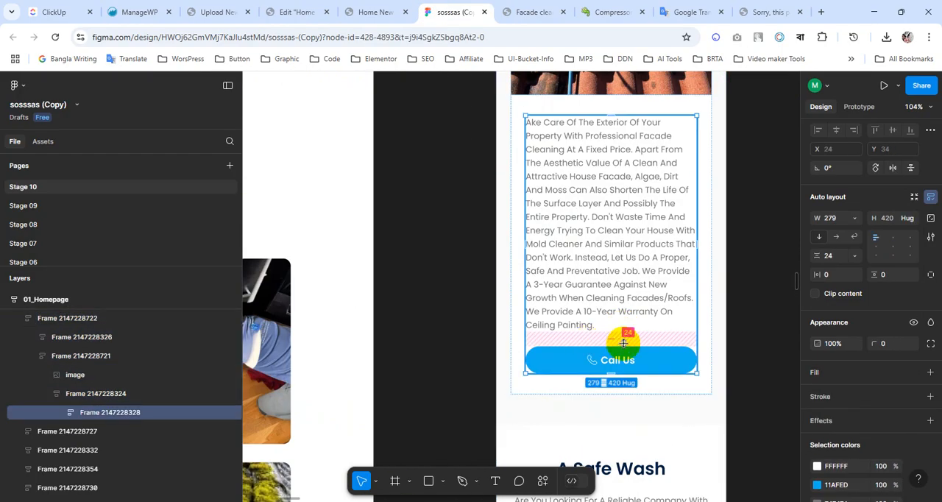
Back in the Elementor editor, set the mobile column and row gaps of the paragraph and button container to 24 px.
left_click(298, 12)
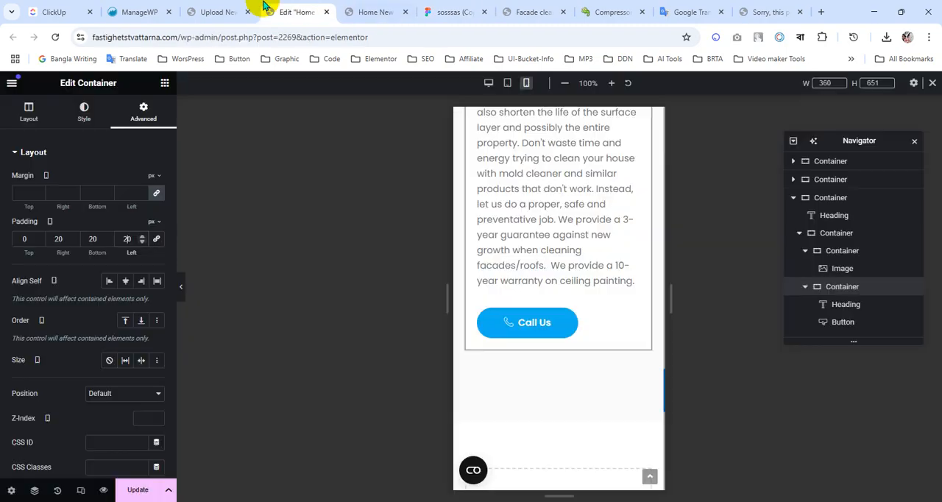
scroll(614, 316, "up", 3)
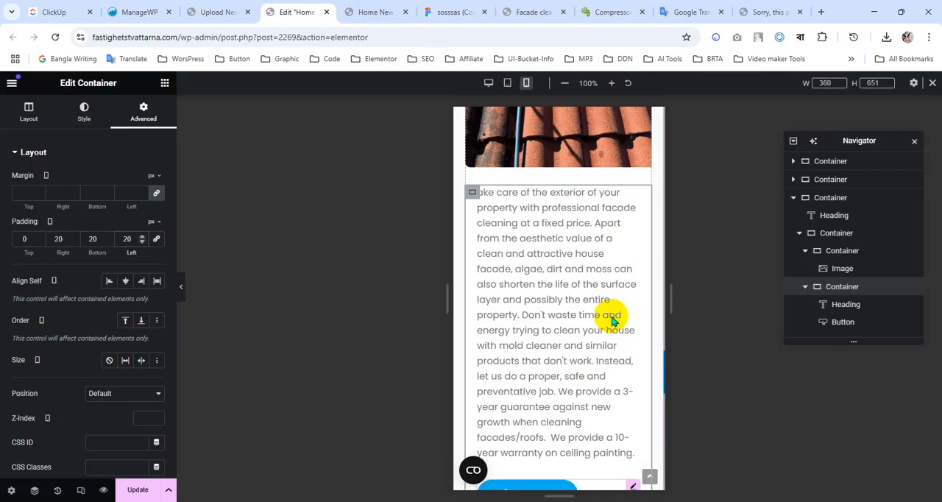
left_click(24, 125)
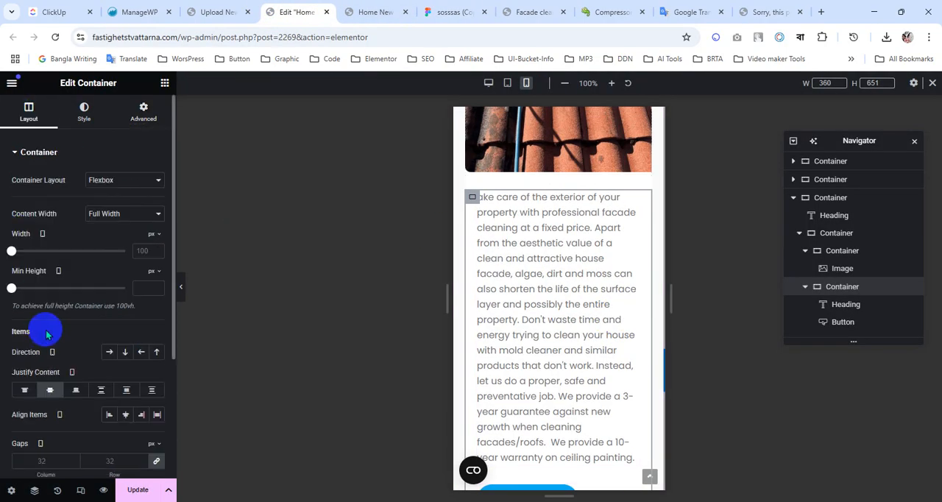
scroll(70, 332, "down", 3)
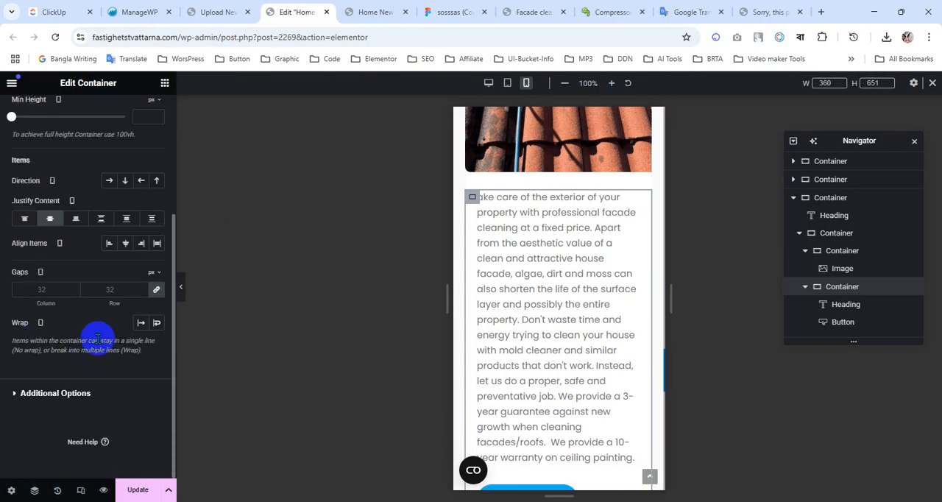
left_click(46, 293)
type("24")
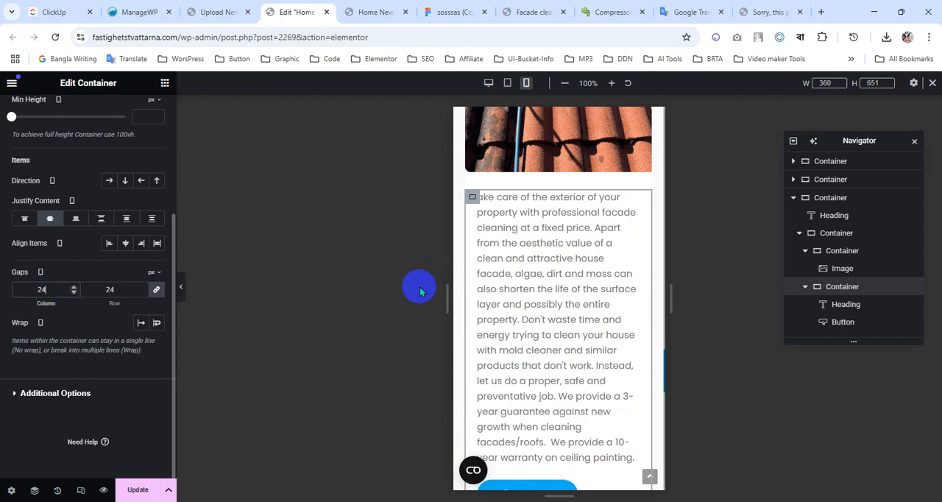
Stretch the Call Us button to the full container width on mobile and update the page.
scroll(515, 287, "down", 2)
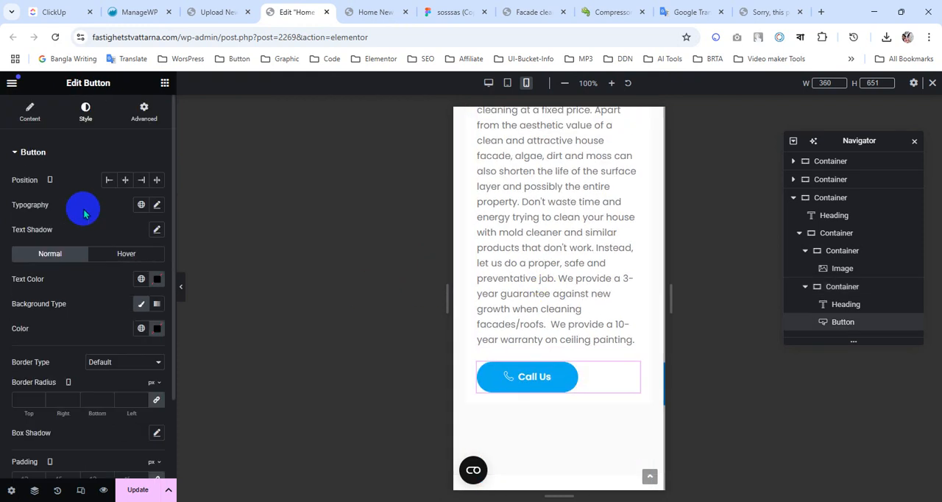
left_click(156, 184)
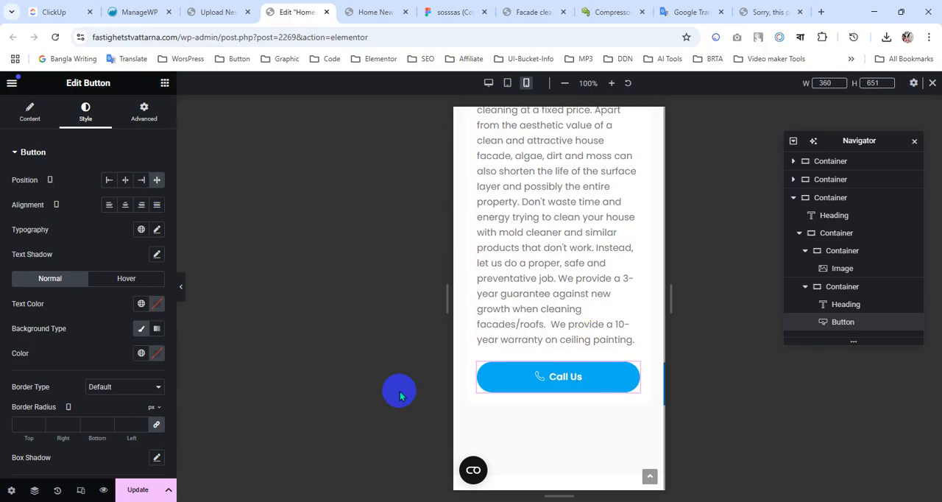
scroll(621, 379, "up", 3)
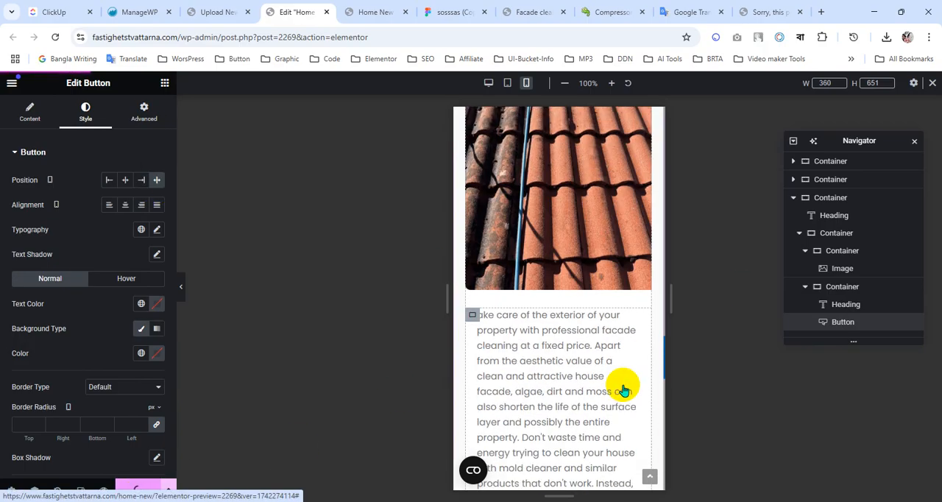
scroll(622, 387, "up", 5)
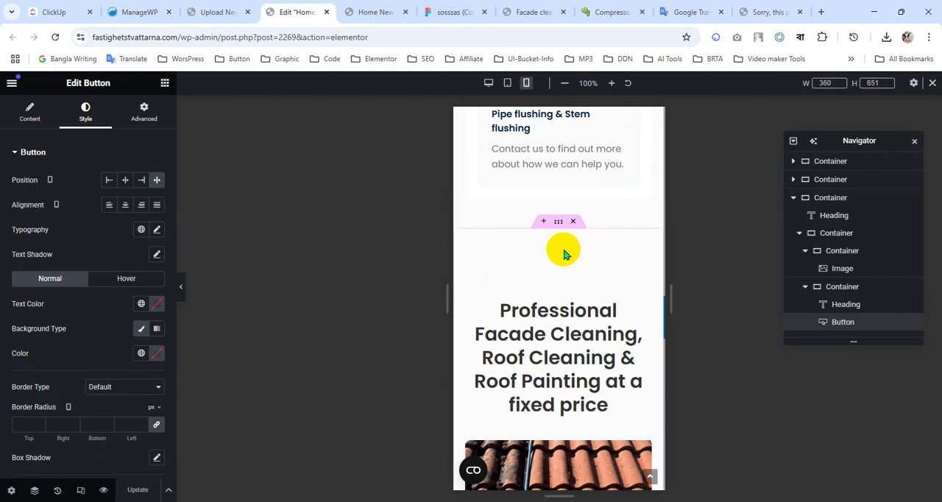
Switch to Figma and inspect the vertical padding of the mobile Professional Facade Cleaning section frame.
left_click(448, 10)
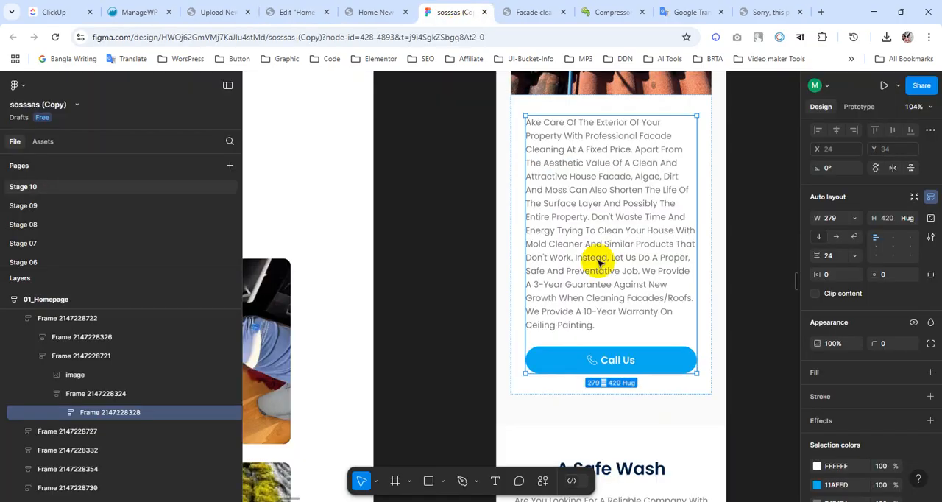
scroll(624, 318, "up", 1)
scroll(622, 318, "up", 10)
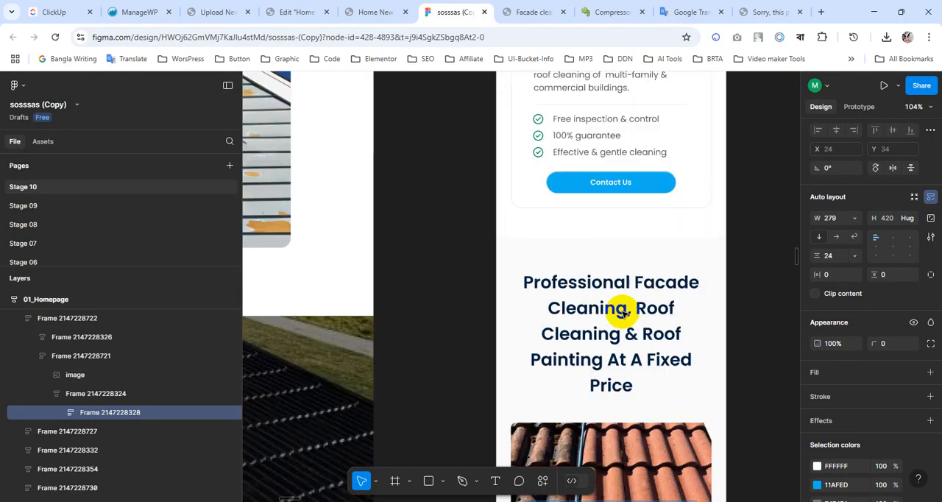
left_click(609, 253)
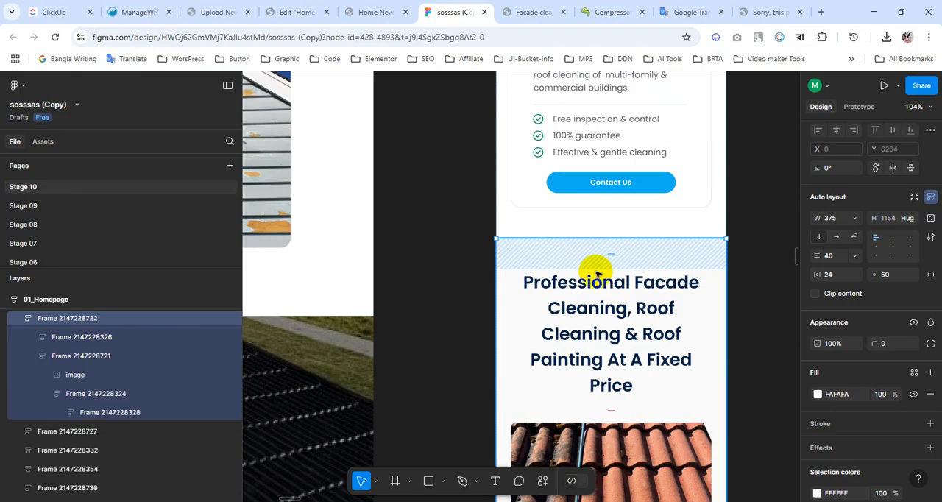
In the Elementor editor, set the fixed-price section container's mobile padding to 50 px top and bottom, 20 px right and left, and update the page.
left_click(356, 10)
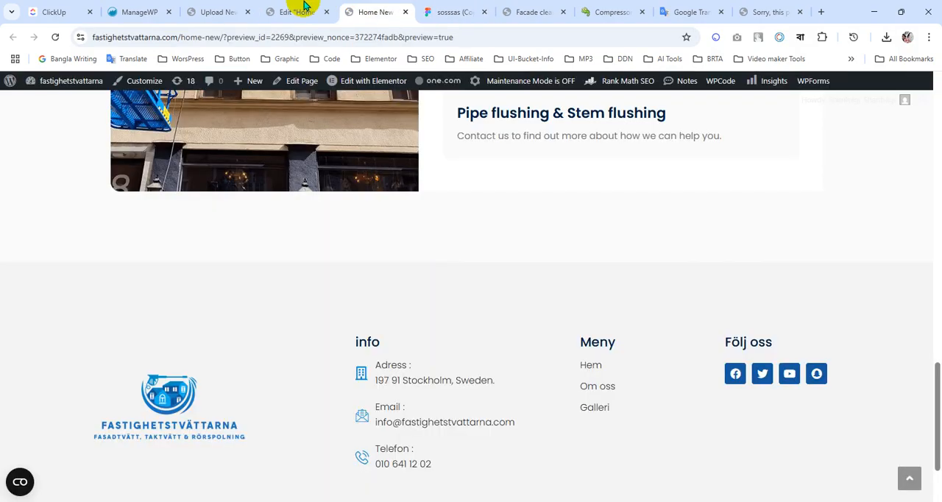
left_click(301, 10)
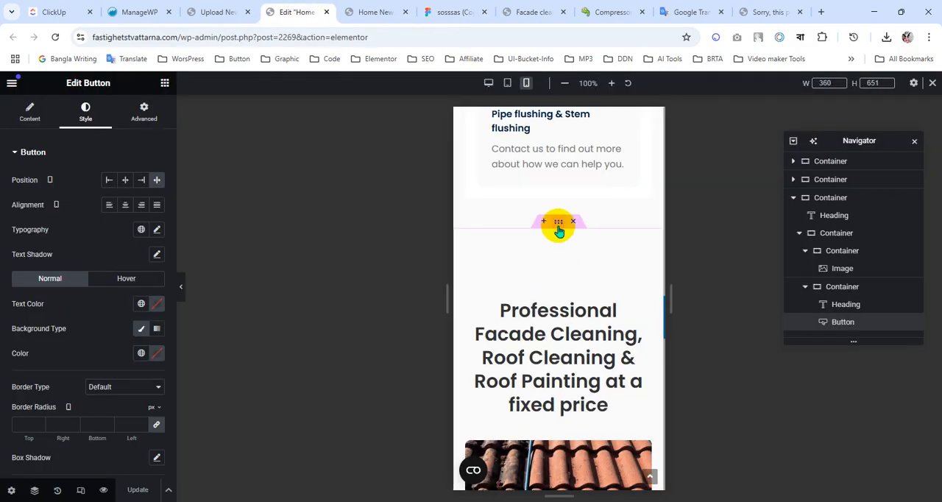
left_click(558, 225)
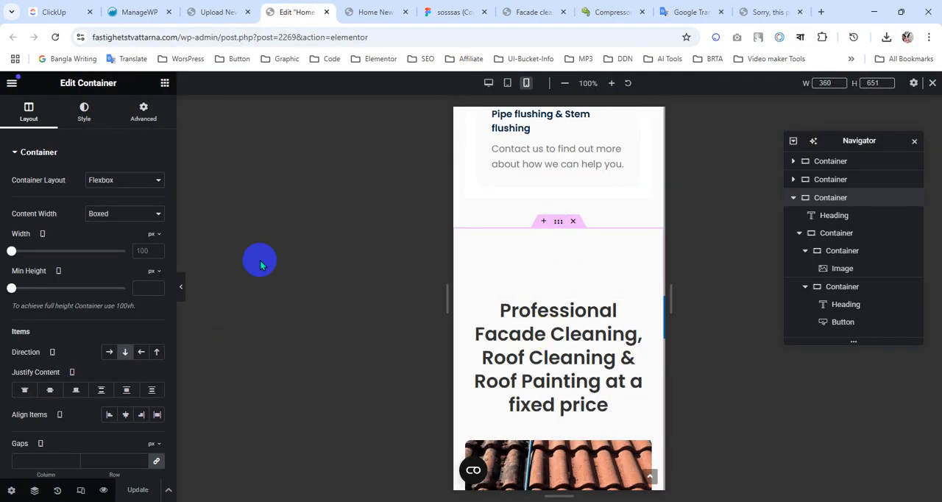
left_click(144, 114)
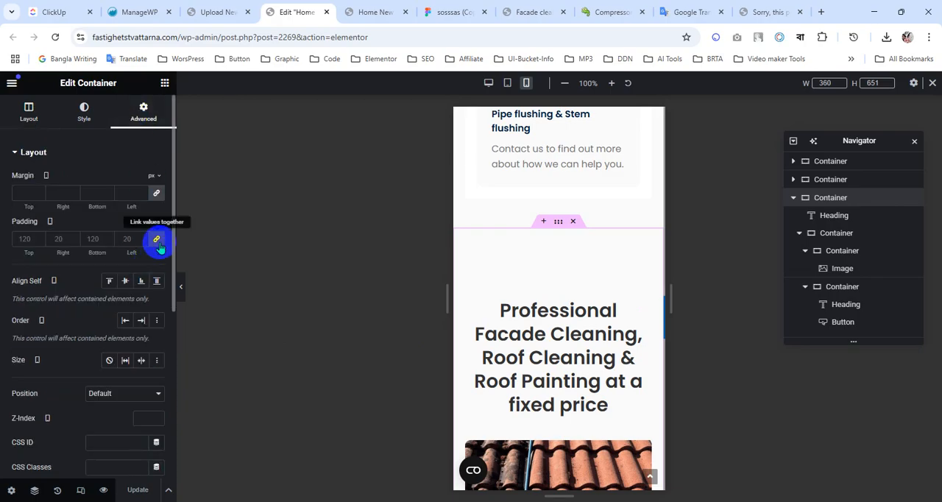
left_click(157, 239)
left_click(59, 238)
type("020")
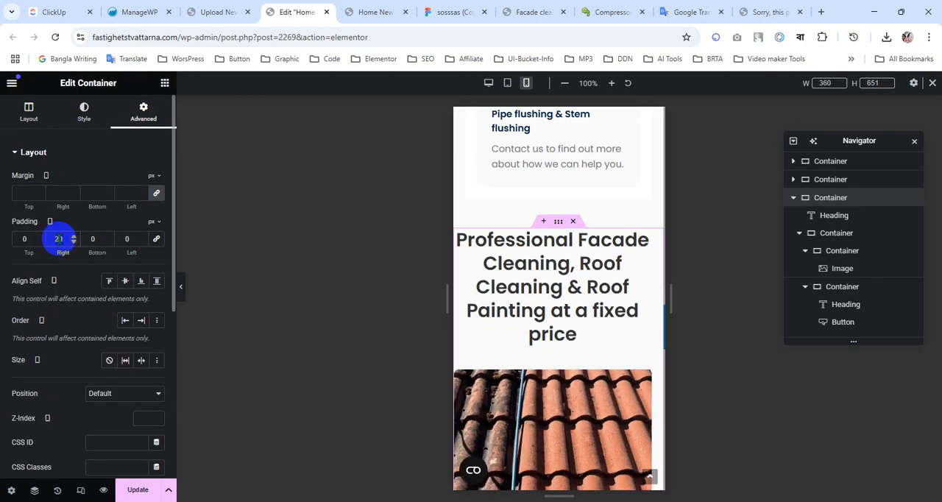
type("50")
left_click(97, 245)
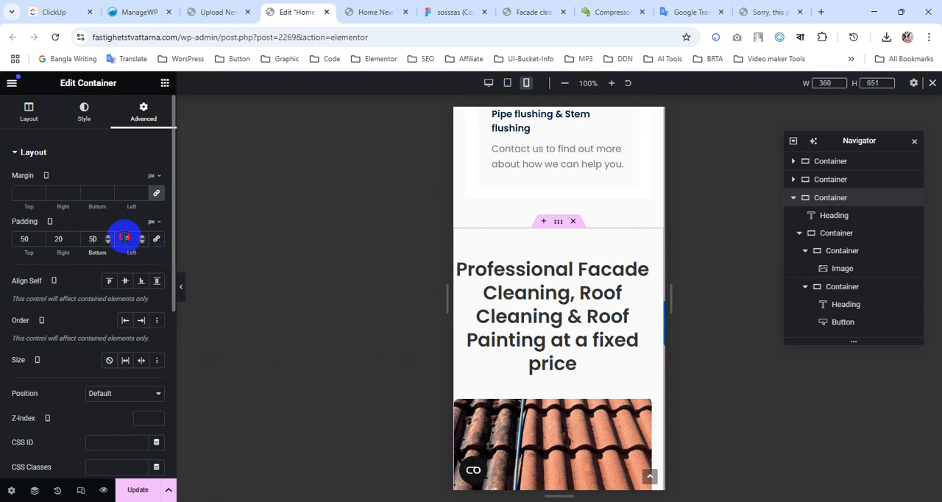
scroll(532, 301, "down", 10)
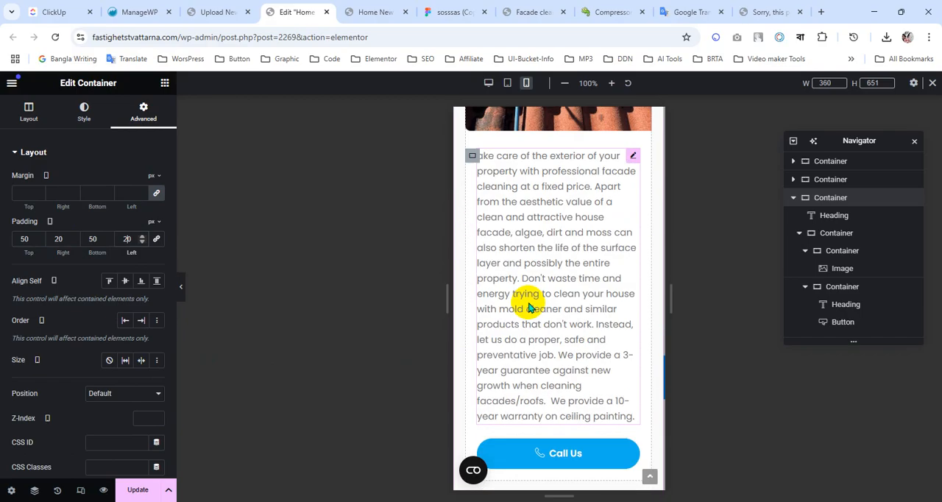
left_click(169, 491)
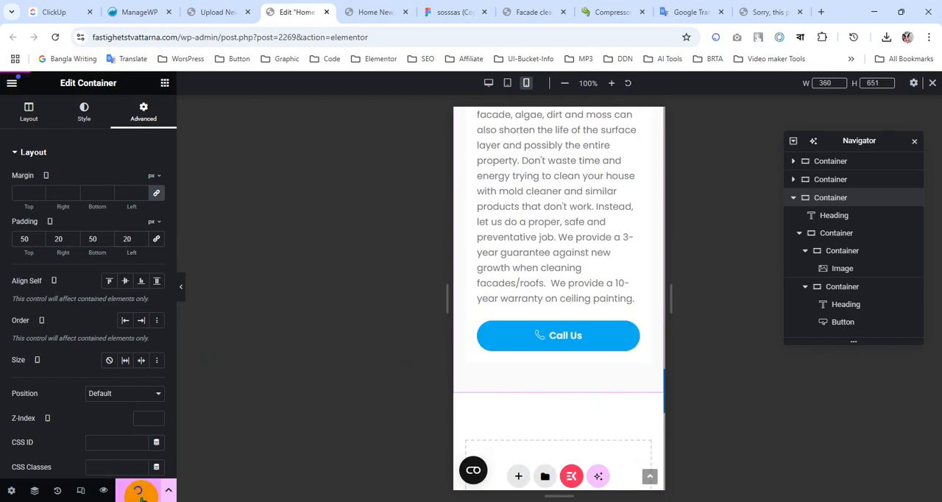
Switch to Figma and examine the desktop layout of the A Safe Wash section, including its checklist, badges, button and image.
left_click(453, 11)
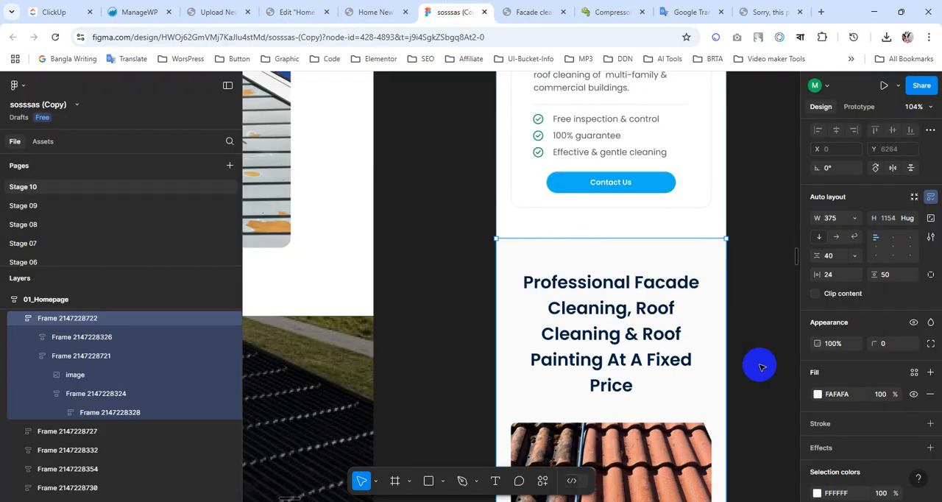
scroll(595, 309, "down", 6)
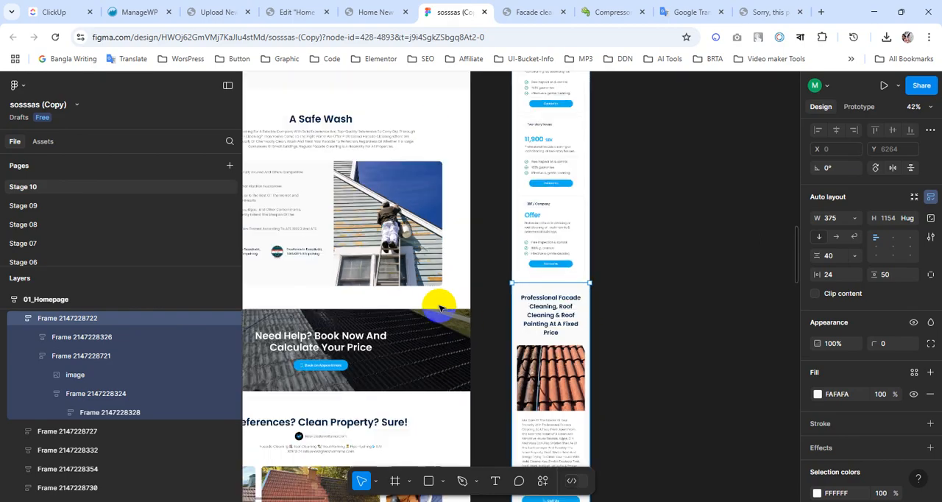
scroll(438, 313, "up", 4)
scroll(424, 361, "down", 2)
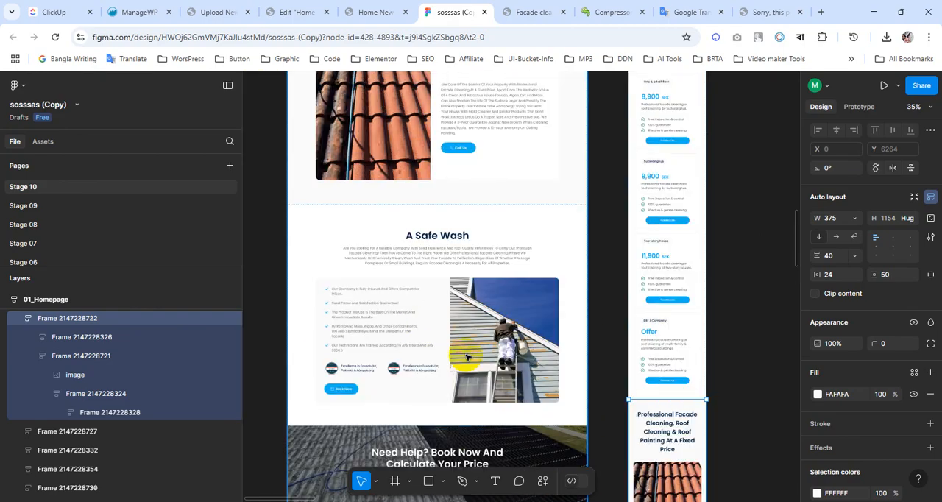
scroll(466, 356, "up", 6)
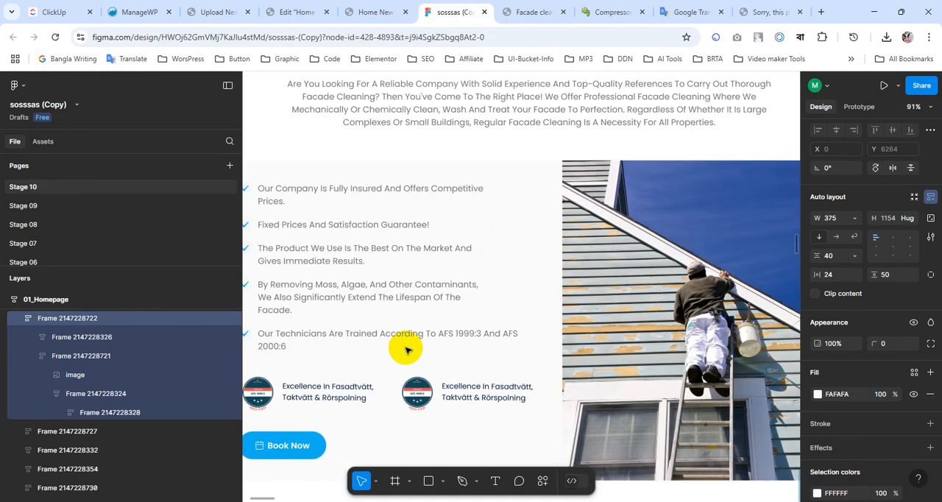
scroll(405, 350, "left", 1)
scroll(486, 348, "down", 3)
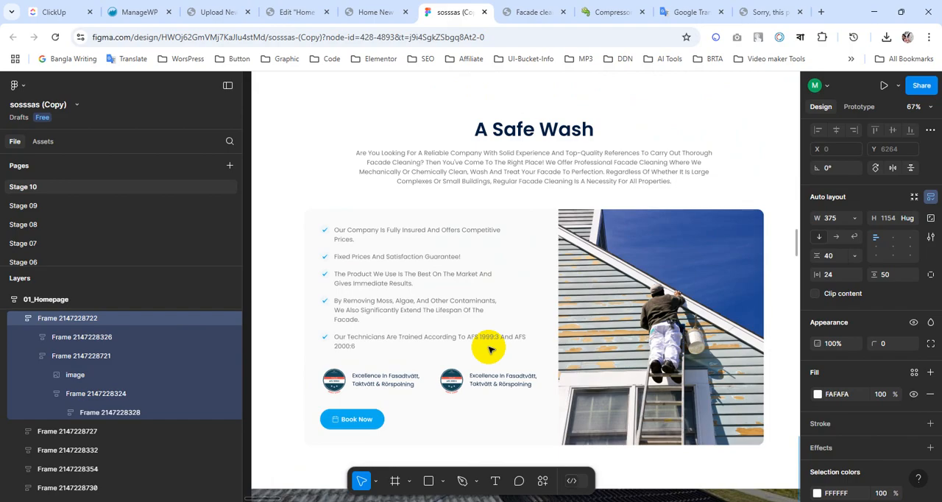
scroll(497, 344, "down", 3)
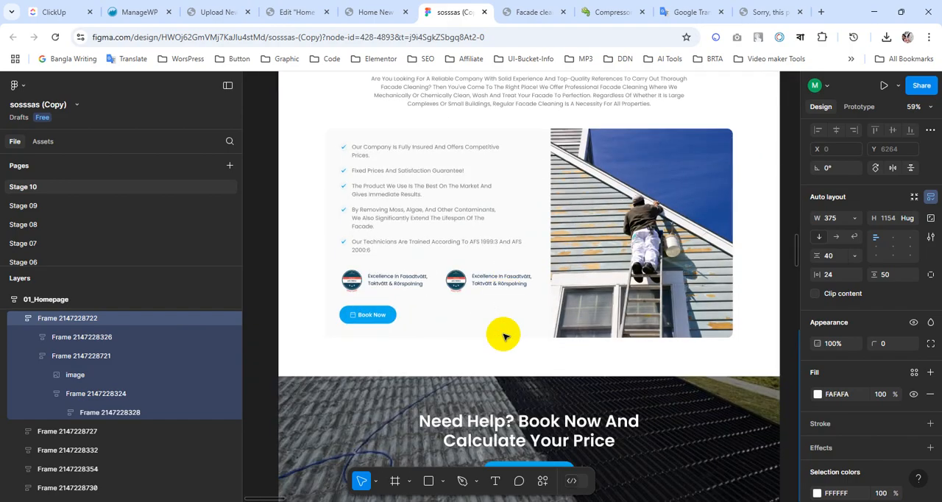
scroll(503, 336, "up", 4)
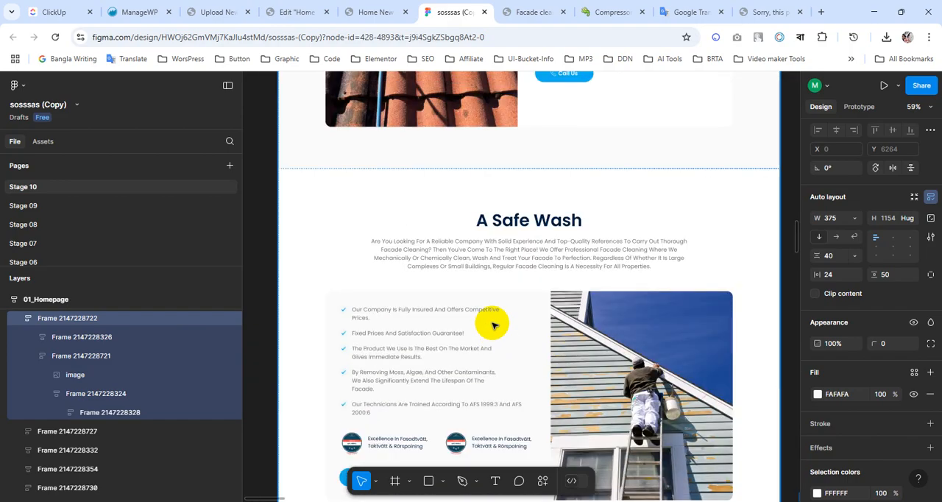